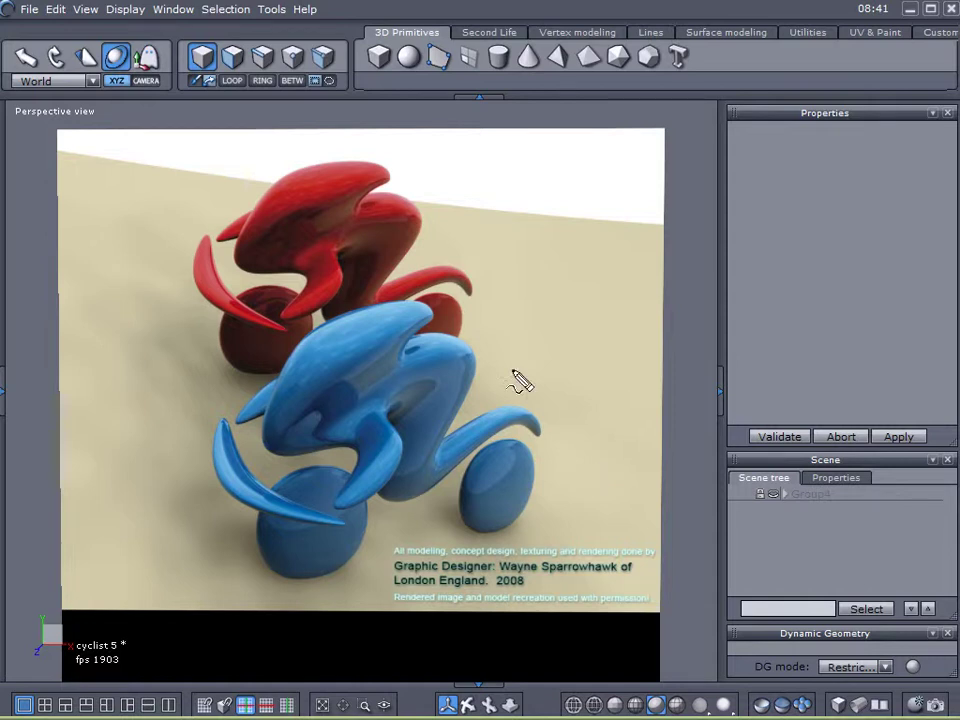
pyautogui.moveTo(458, 303); pyautogui.dragTo(279, 430)
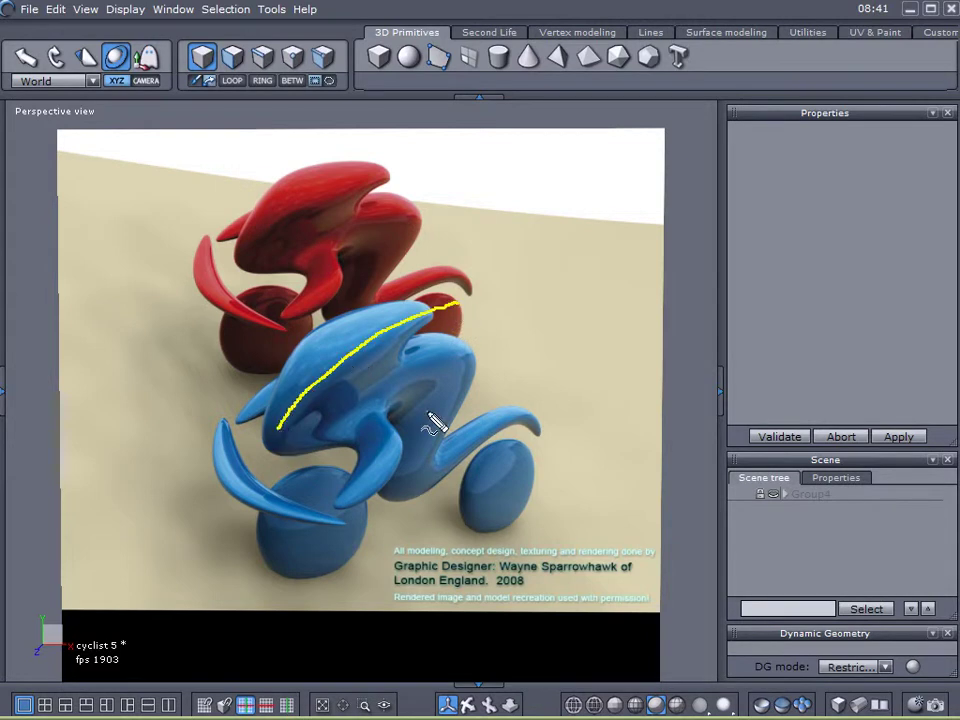
pyautogui.moveTo(489, 346); pyautogui.dragTo(366, 432)
pyautogui.moveTo(533, 420)
pyautogui.mouseDown()
pyautogui.moveTo(457, 450)
pyautogui.moveTo(404, 505)
pyautogui.mouseUp()
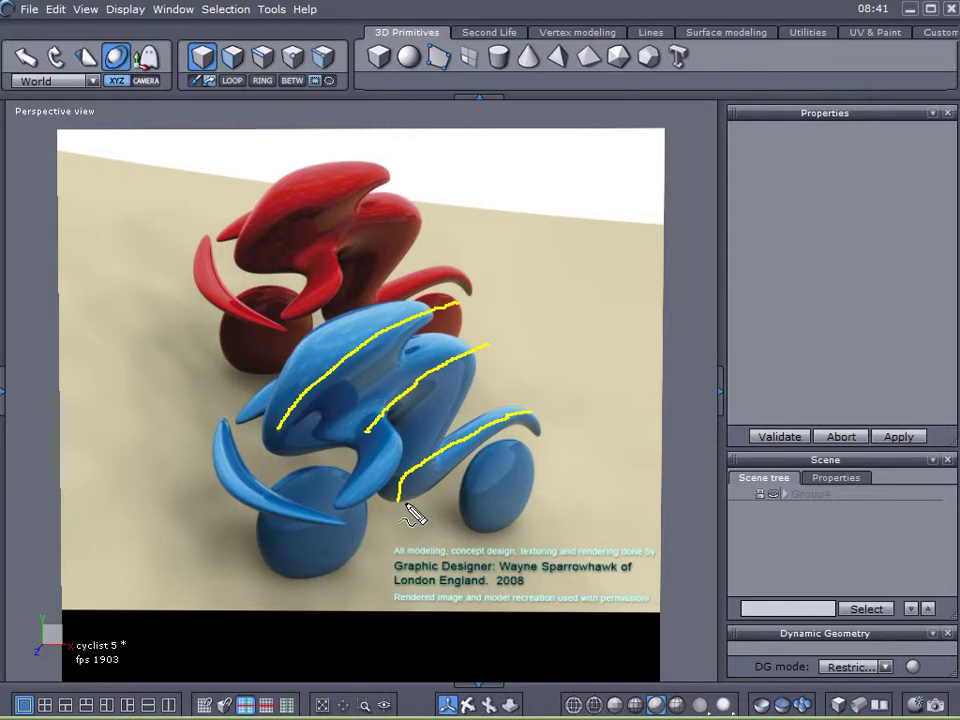
pyautogui.press('Escape')
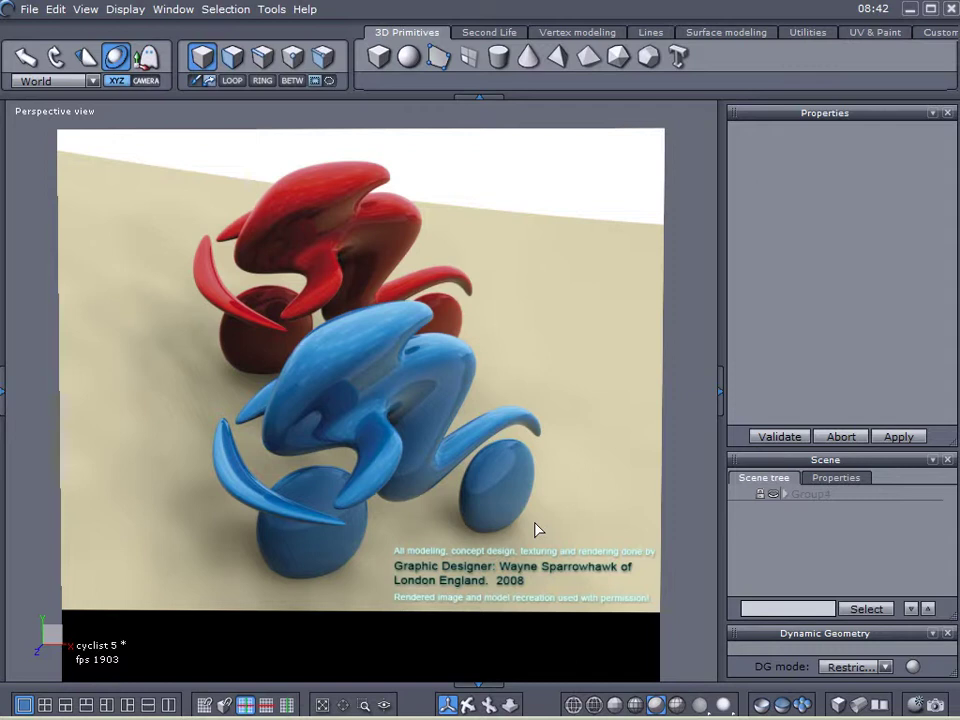
# - Unlock and show Group4, select it, and examine the finished cyclist model from several angles beside the reference image
pyautogui.click(776, 495)
pyautogui.moveTo(528, 440)
pyautogui.mouseDown(button='middle')
pyautogui.moveTo(491, 440)
pyautogui.moveTo(517, 449)
pyautogui.mouseUp(button='middle')
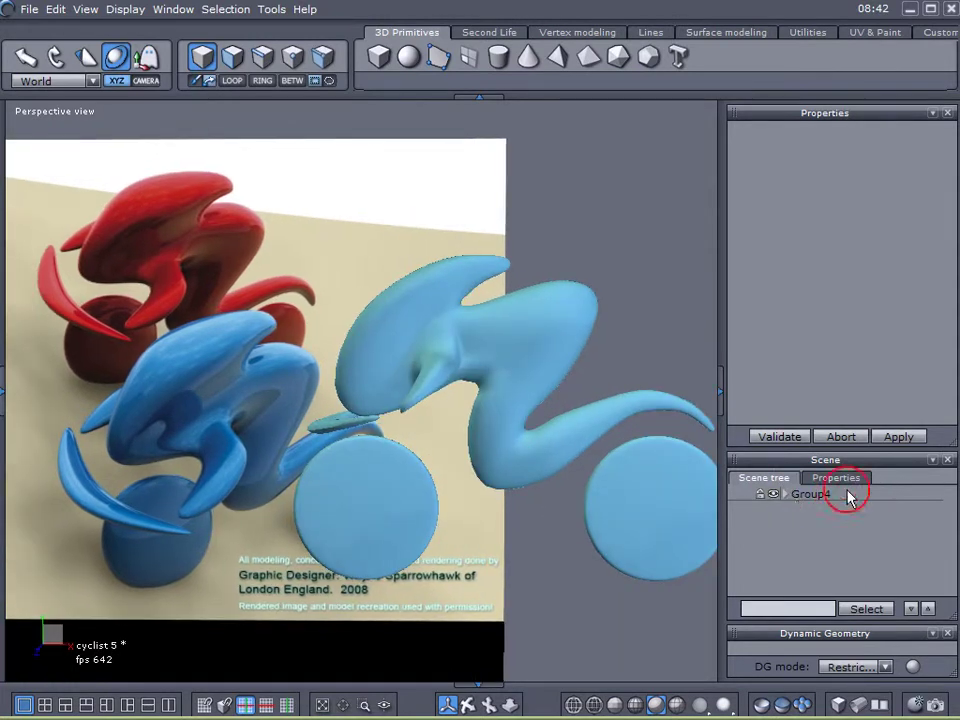
pyautogui.click(711, 504)
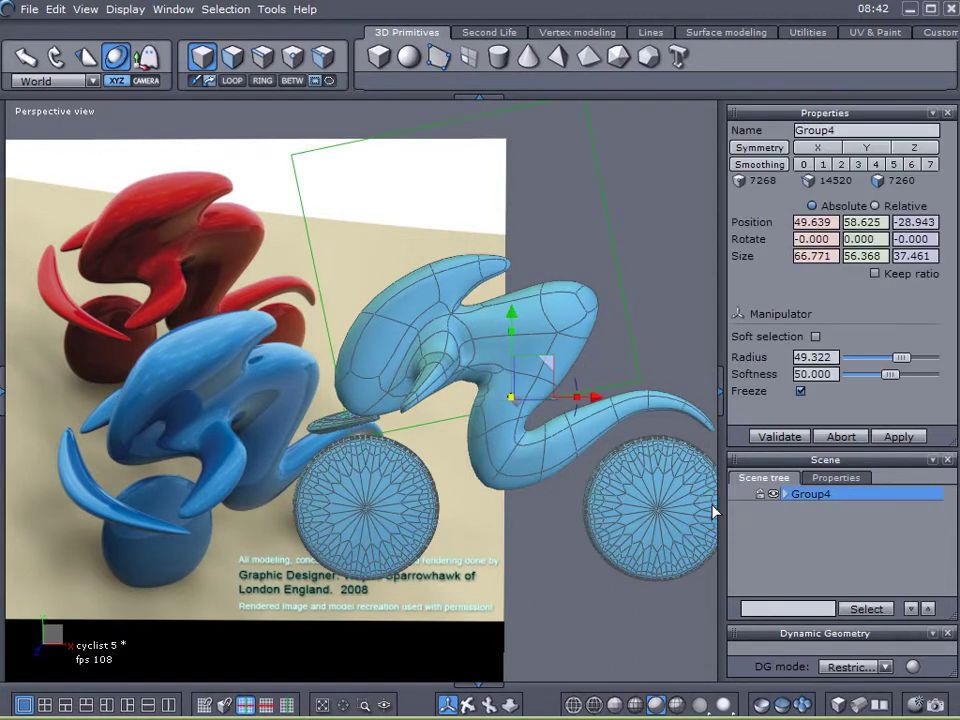
pyautogui.moveTo(658, 504); pyautogui.dragTo(596, 506, button='middle')
pyautogui.moveTo(598, 513); pyautogui.dragTo(549, 512, button='right')
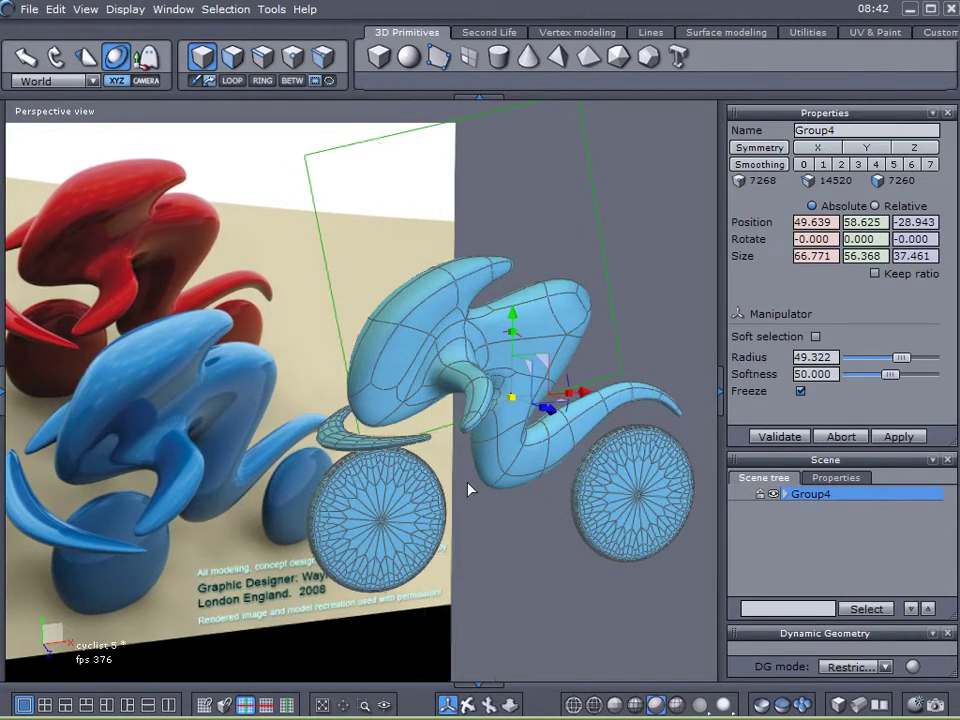
pyautogui.moveTo(469, 489)
pyautogui.mouseDown(button='right')
pyautogui.moveTo(321, 476)
pyautogui.moveTo(485, 483)
pyautogui.mouseUp(button='right')
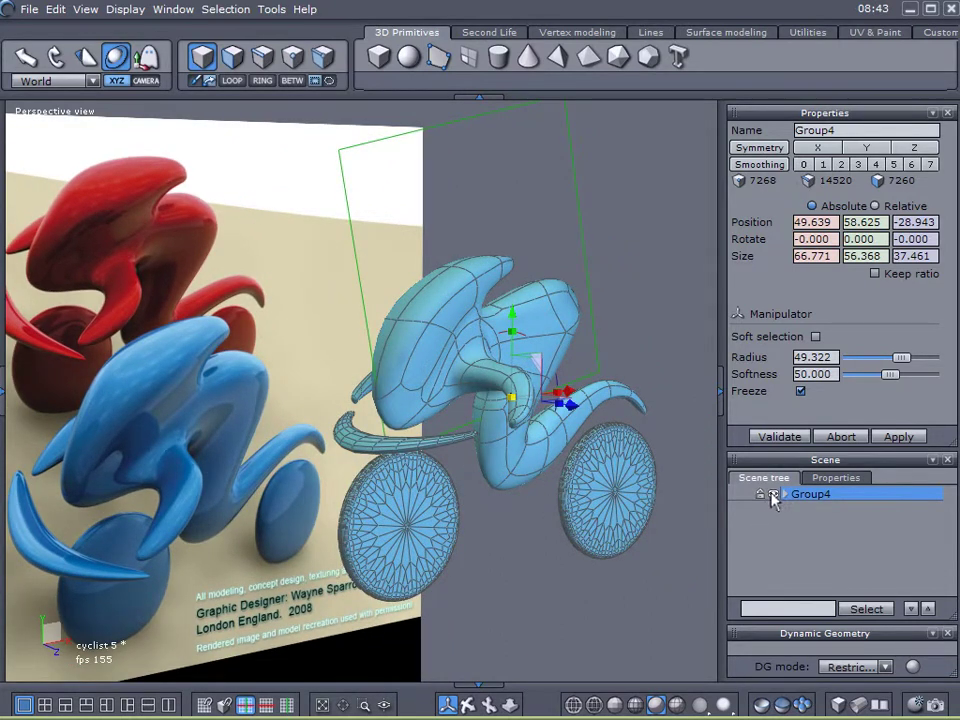
pyautogui.moveTo(525, 500); pyautogui.dragTo(394, 493, button='right')
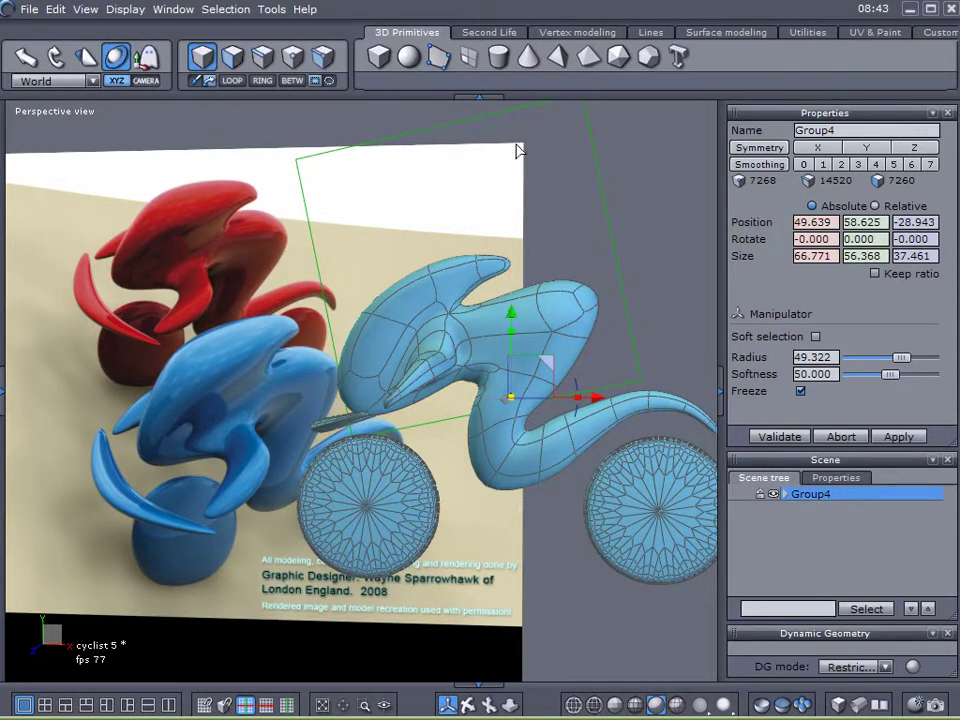
pyautogui.moveTo(210, 581); pyautogui.dragTo(270, 582, button='right')
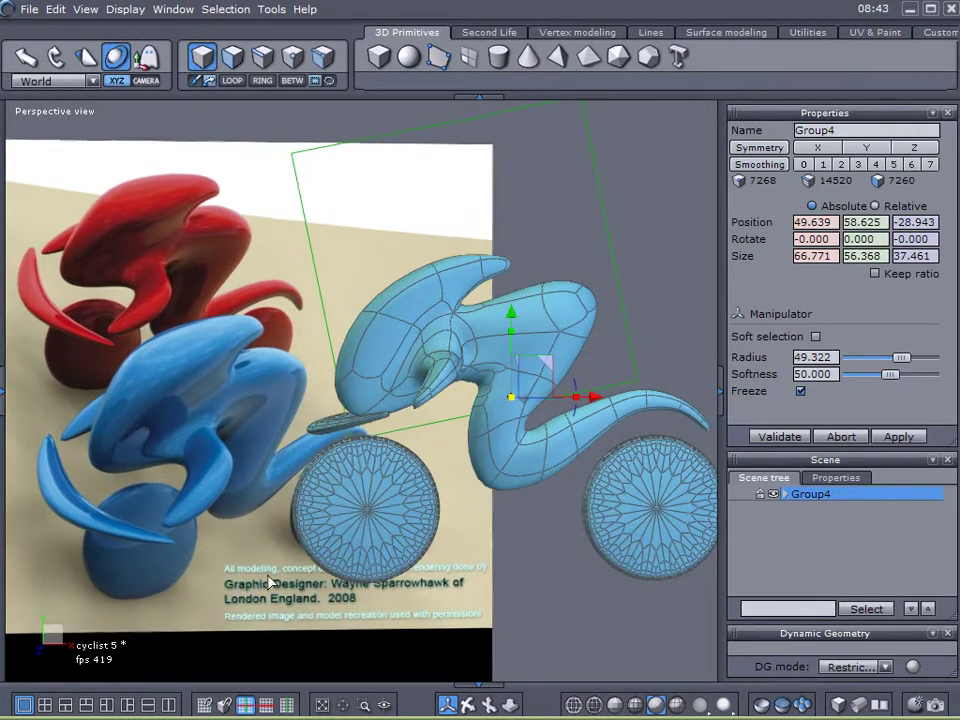
pyautogui.moveTo(224, 466); pyautogui.dragTo(280, 508, button='right')
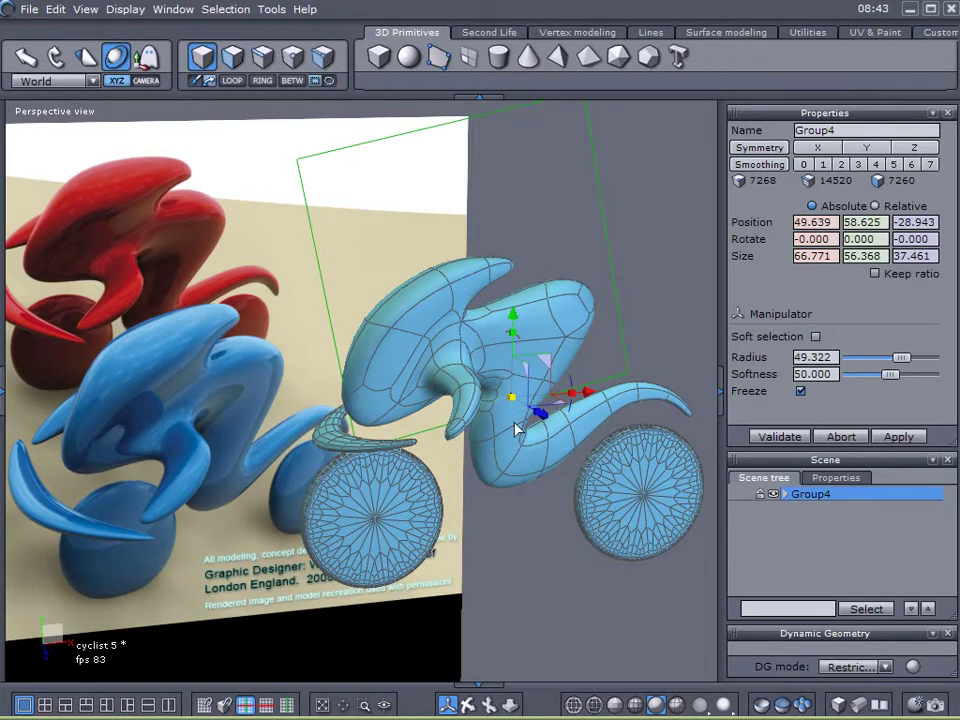
pyautogui.moveTo(486, 435); pyautogui.dragTo(407, 426, button='right')
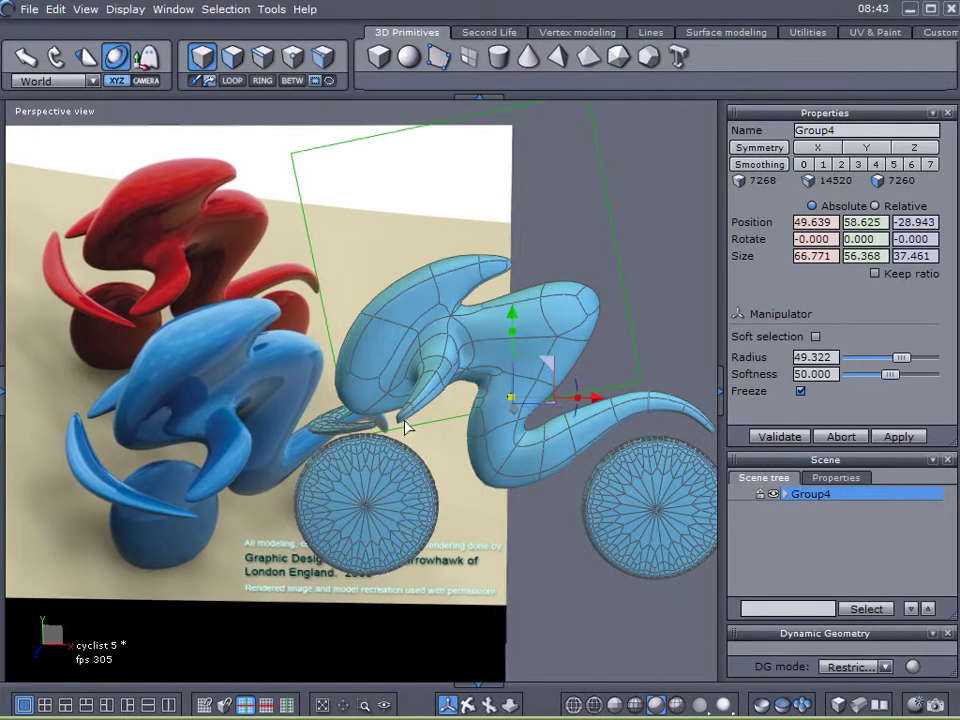
# - Hide Group4 and lock it, leaving the reference image facing the view
pyautogui.click(774, 494)
pyautogui.moveTo(349, 446); pyautogui.dragTo(375, 433, button='right')
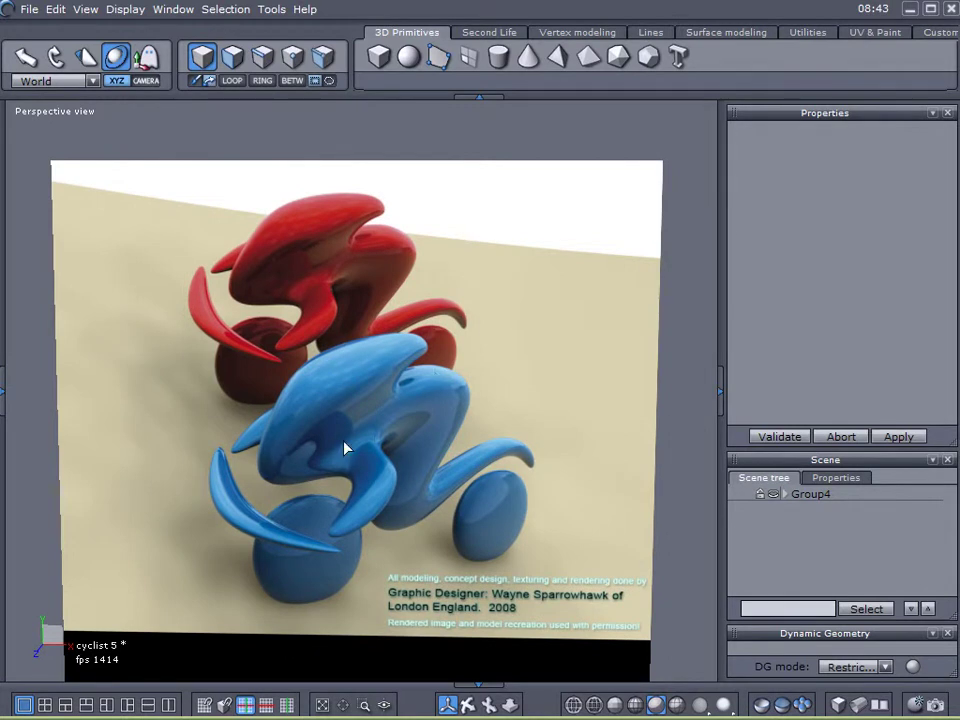
pyautogui.moveTo(386, 424); pyautogui.dragTo(420, 349, button='right')
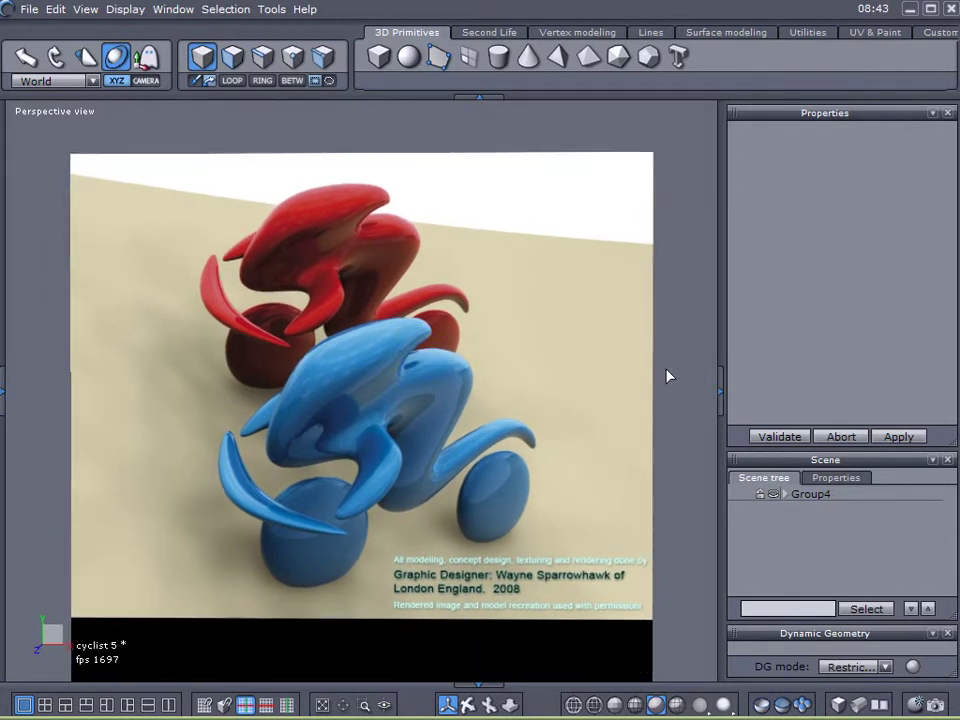
pyautogui.click(761, 494)
pyautogui.moveTo(596, 491); pyautogui.dragTo(594, 482, button='right')
pyautogui.moveTo(594, 474); pyautogui.dragTo(593, 467, button='middle')
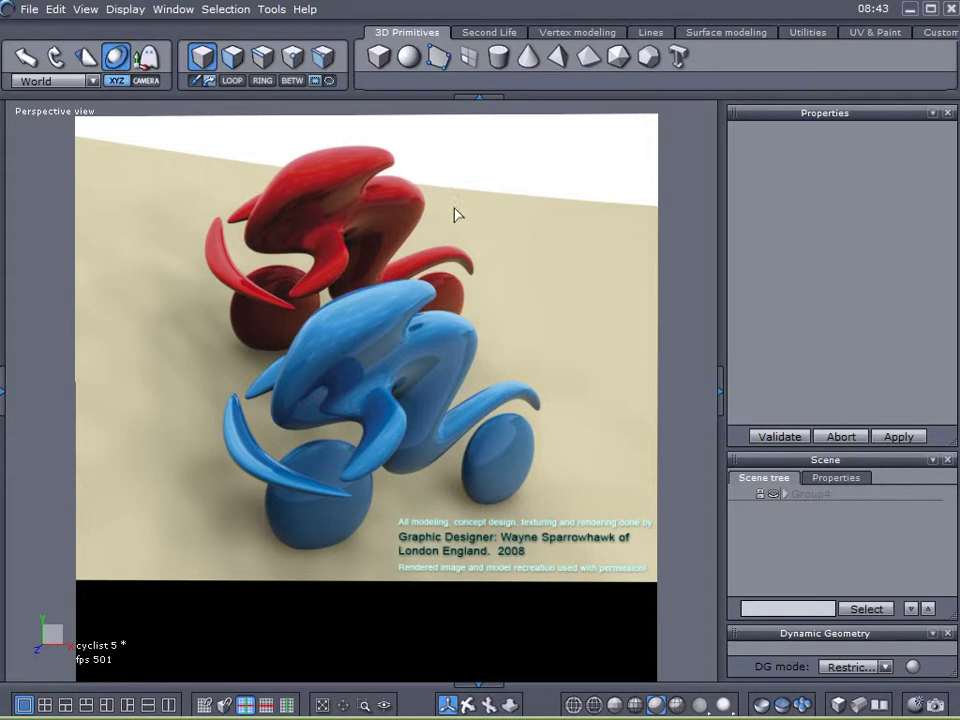
# - Create a cube primitive about 138.5 units on each side
pyautogui.moveTo(26, 90)
pyautogui.click(26, 157)
pyautogui.moveTo(328, 251); pyautogui.dragTo(529, 386)
pyautogui.click(465, 450)
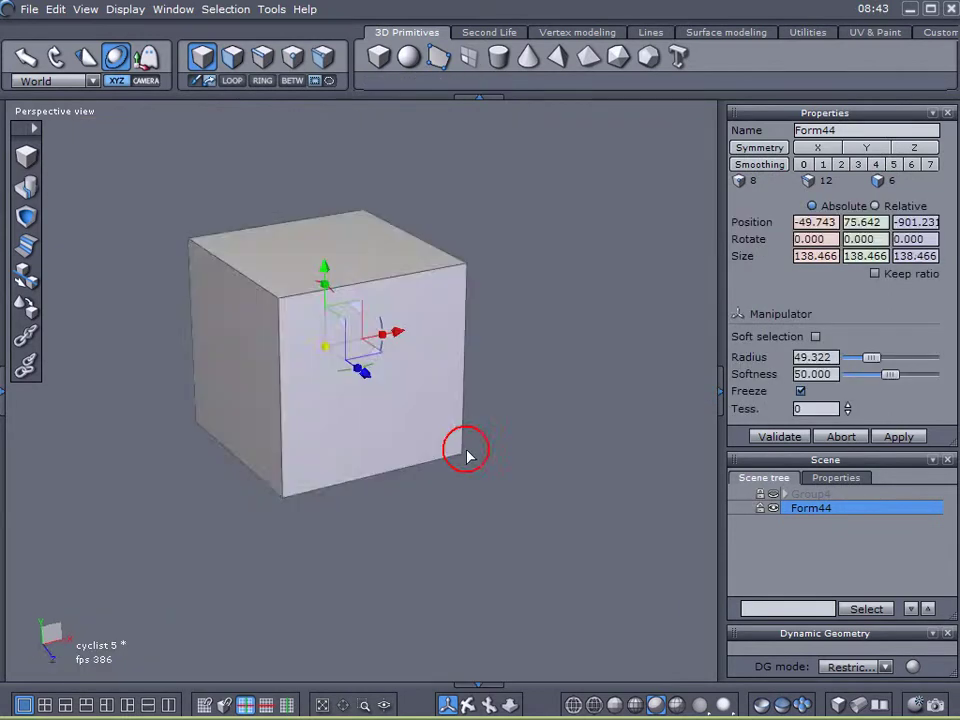
# - Set the cube's X, Y and Z positions to 0
pyautogui.moveTo(500, 295)
pyautogui.mouseDown(button='middle')
pyautogui.moveTo(521, 280)
pyautogui.moveTo(511, 280)
pyautogui.mouseUp(button='middle')
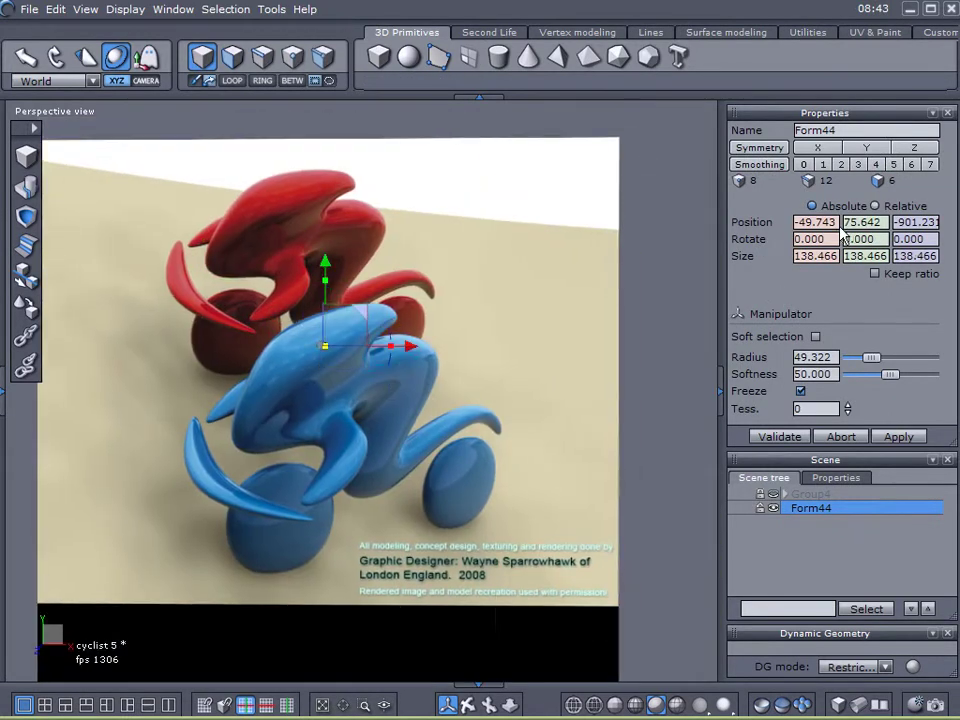
pyautogui.doubleClick(815, 222)
pyautogui.write('0')
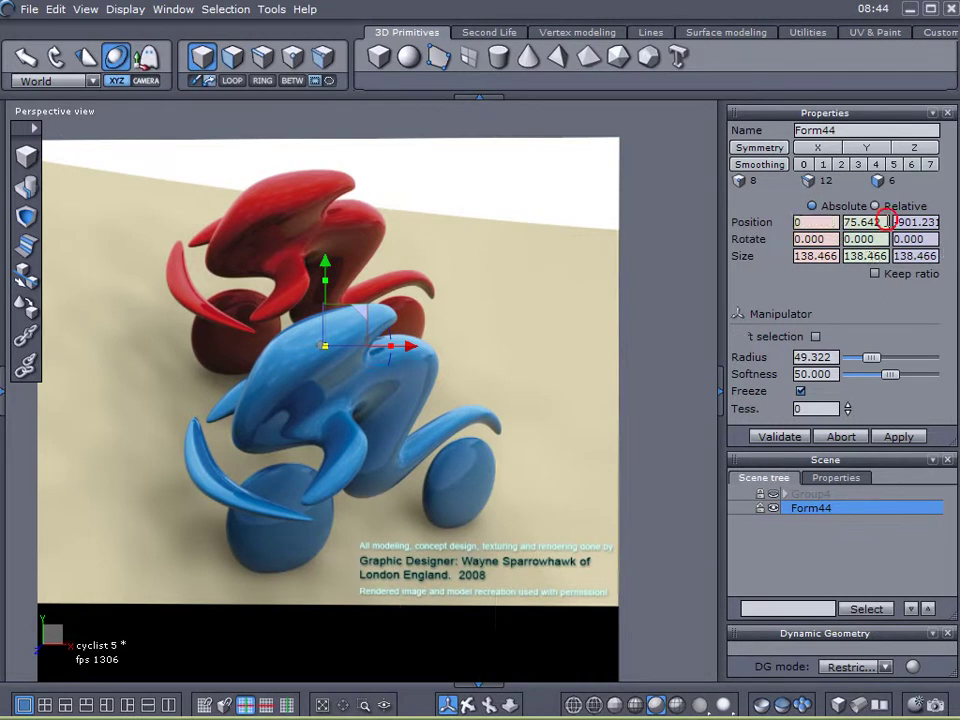
pyautogui.moveTo(884, 222); pyautogui.dragTo(846, 222)
pyautogui.write('0')
pyautogui.moveTo(926, 222); pyautogui.dragTo(890, 224)
pyautogui.write('000')
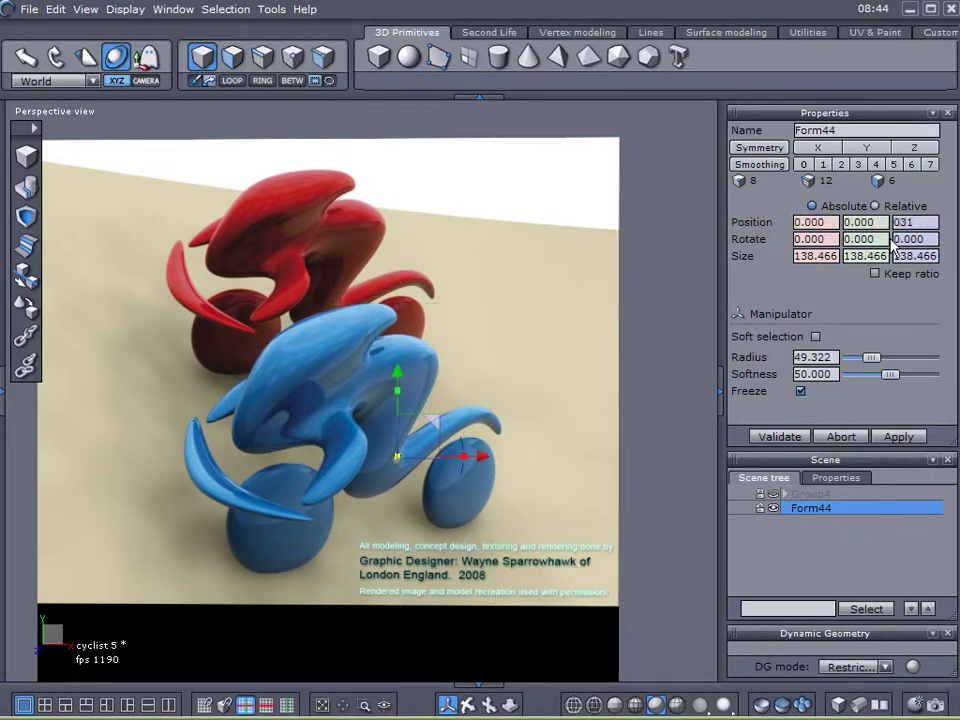
pyautogui.press('Delete')
pyautogui.press('Delete')
pyautogui.press('Return')
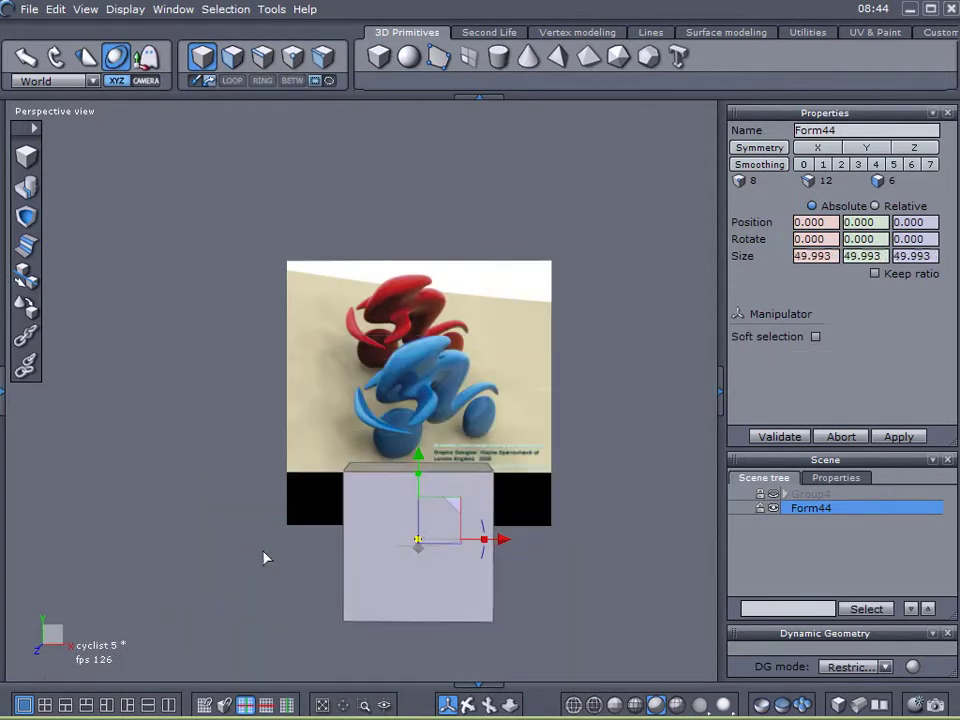
# - Shrink the cube to about 23.6 units per side and raise it to about 44.3 on the Y axis
pyautogui.moveTo(417, 455); pyautogui.dragTo(392, 333)
pyautogui.scroll(5, 450, 433)
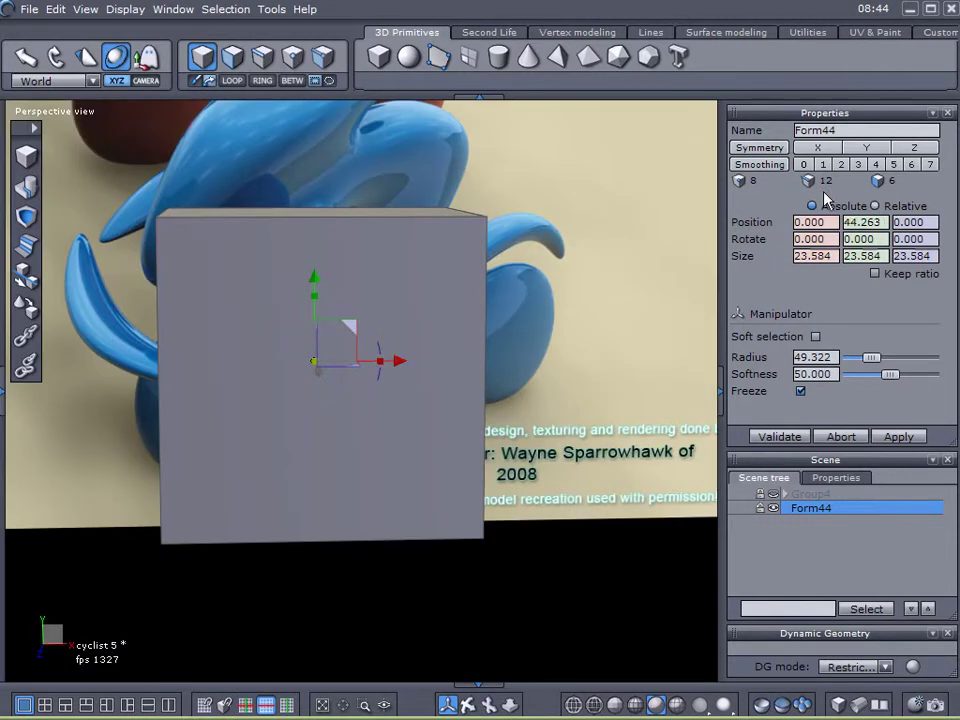
# - Apply level 1 smoothing to the cube and collapse its dynamic geometry into an editable mesh
pyautogui.click(822, 164)
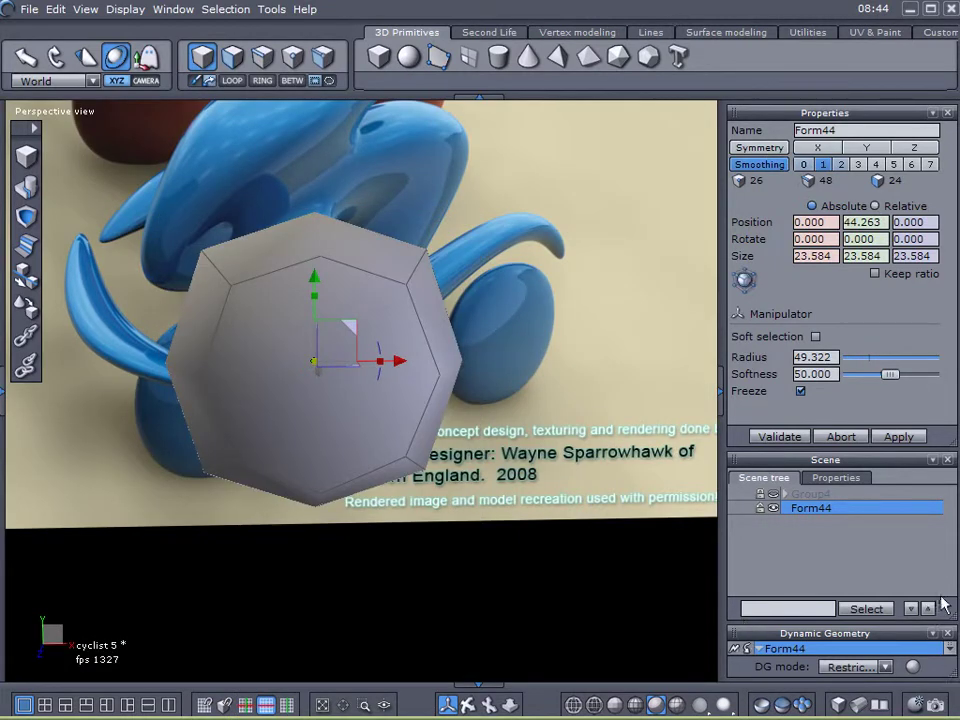
pyautogui.moveTo(938, 621); pyautogui.dragTo(938, 575)
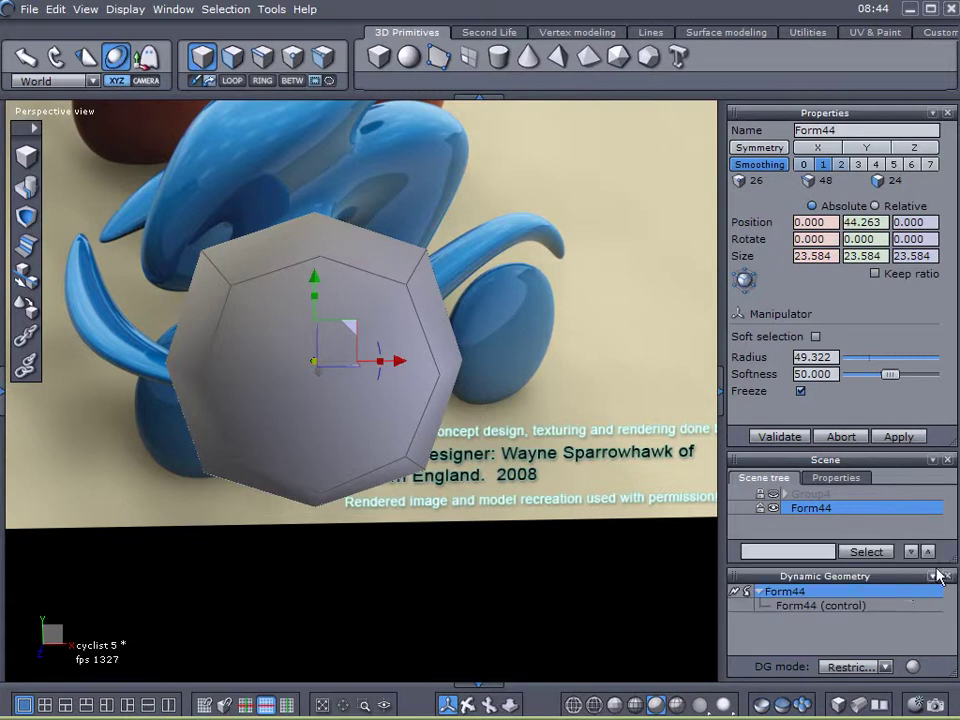
pyautogui.click(738, 591)
# - Stretch the smoothed mesh along the X axis to a size of about 48.6
pyautogui.keyDown('alt'); pyautogui.moveTo(334, 468); pyautogui.dragTo(316, 458); pyautogui.keyUp('alt')
pyautogui.moveTo(318, 465); pyautogui.dragTo(394, 405, button='middle')
pyautogui.moveTo(387, 362); pyautogui.dragTo(452, 370)
pyautogui.scroll(-3, 475, 396)
pyautogui.scroll(3, 467, 413)
pyautogui.keyDown('alt'); pyautogui.moveTo(462, 416); pyautogui.dragTo(409, 456); pyautogui.keyUp('alt')
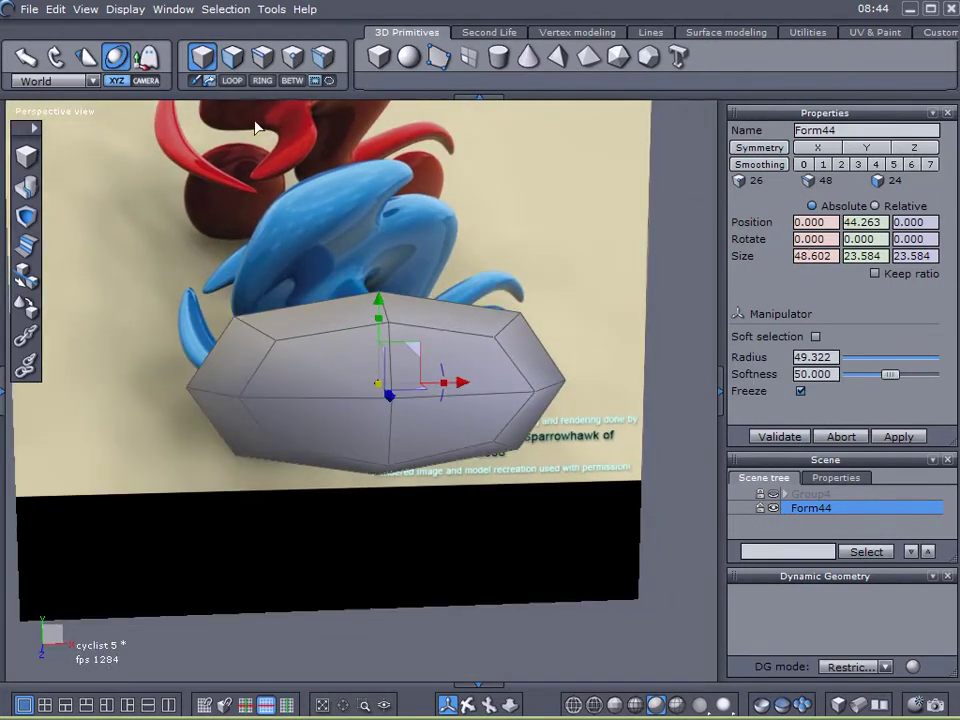
# - Select one upper face on the negative X side and turn on Z symmetry for the mesh
pyautogui.click(340, 331)
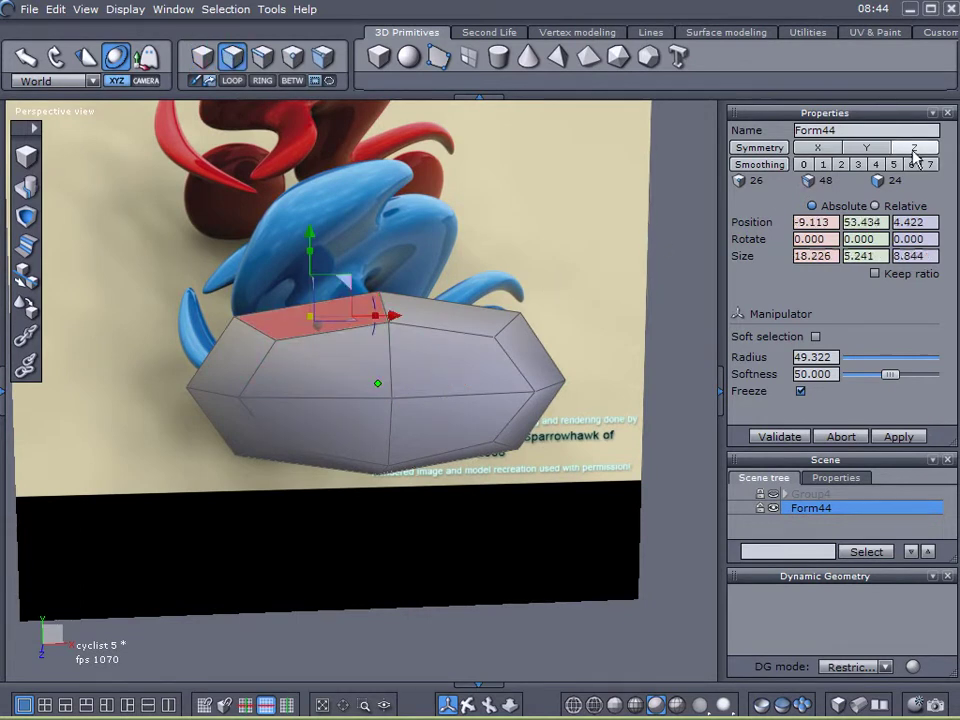
pyautogui.click(915, 148)
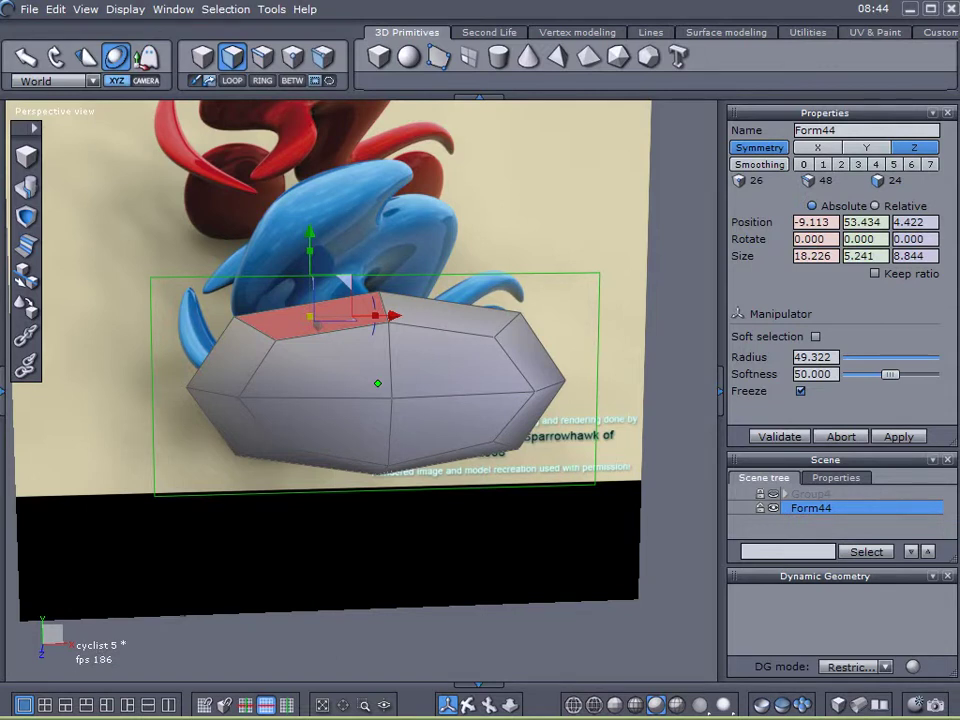
pyautogui.moveTo(225, 600); pyautogui.dragTo(270, 580, button='middle')
pyautogui.click(265, 334)
pyautogui.moveTo(315, 456); pyautogui.dragTo(316, 364, button='middle')
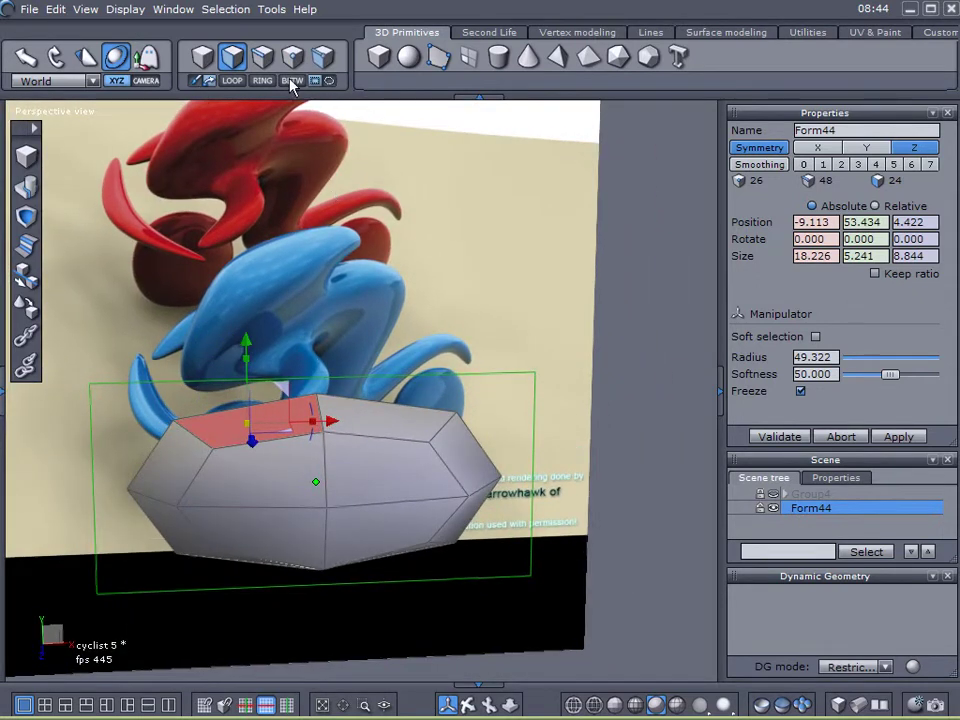
# - Try a sweep surface from the selected face, then set the form's smoothing to level 1
pyautogui.click(556, 35)
pyautogui.click(438, 57)
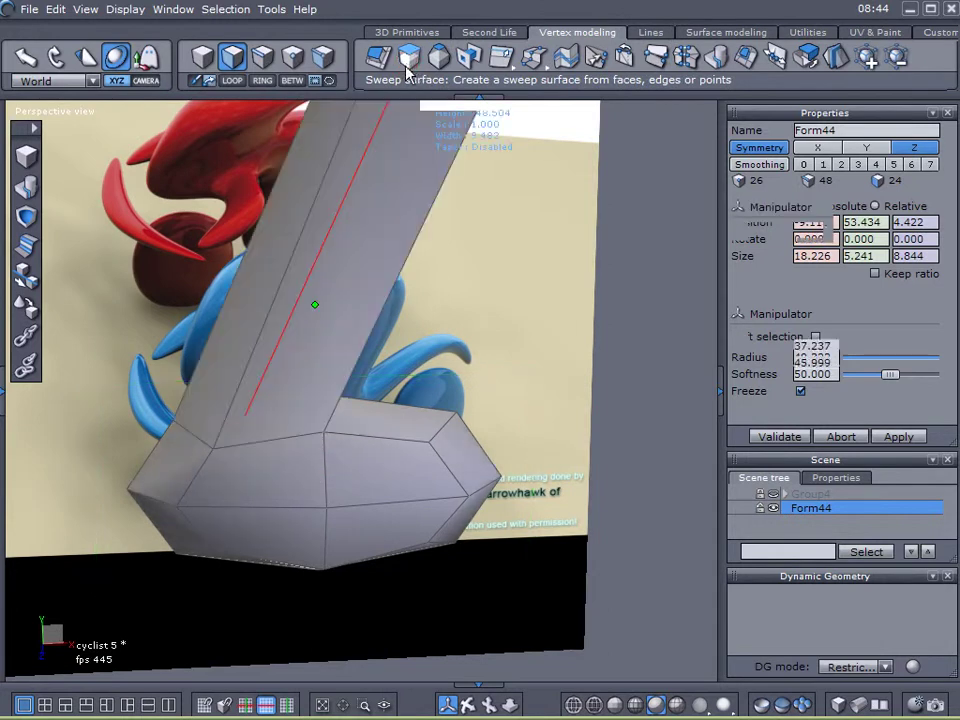
pyautogui.moveTo(481, 348); pyautogui.dragTo(725, 186)
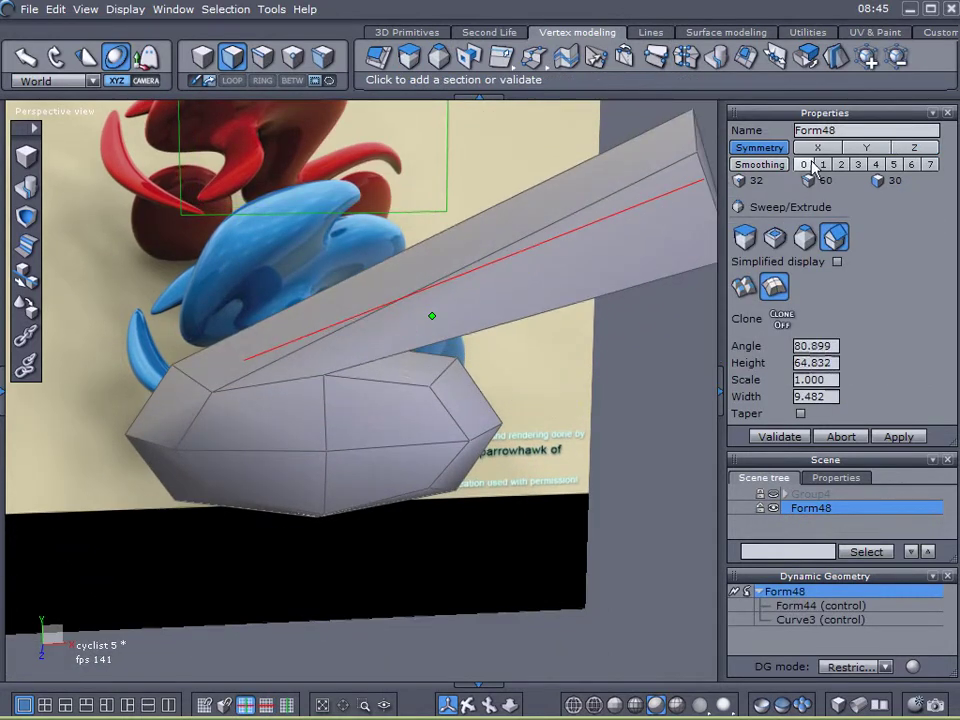
pyautogui.press('Escape')
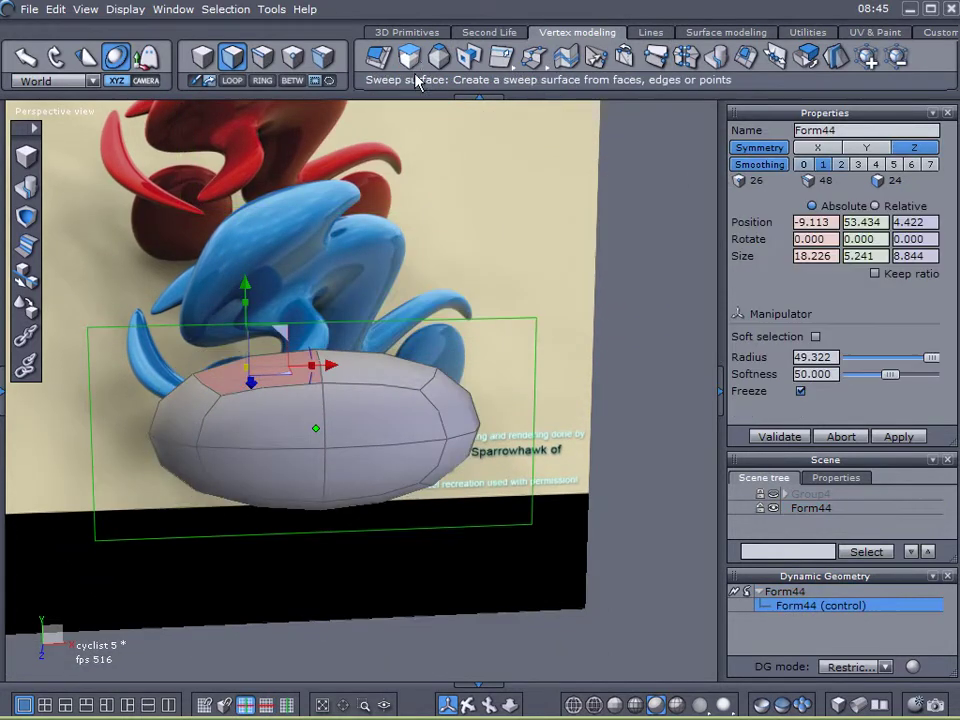
# - Try sweeping the selected upper face through several sections into an arch over the body, and undo the sweep
pyautogui.click(411, 57)
pyautogui.click(383, 295)
pyautogui.click(465, 287)
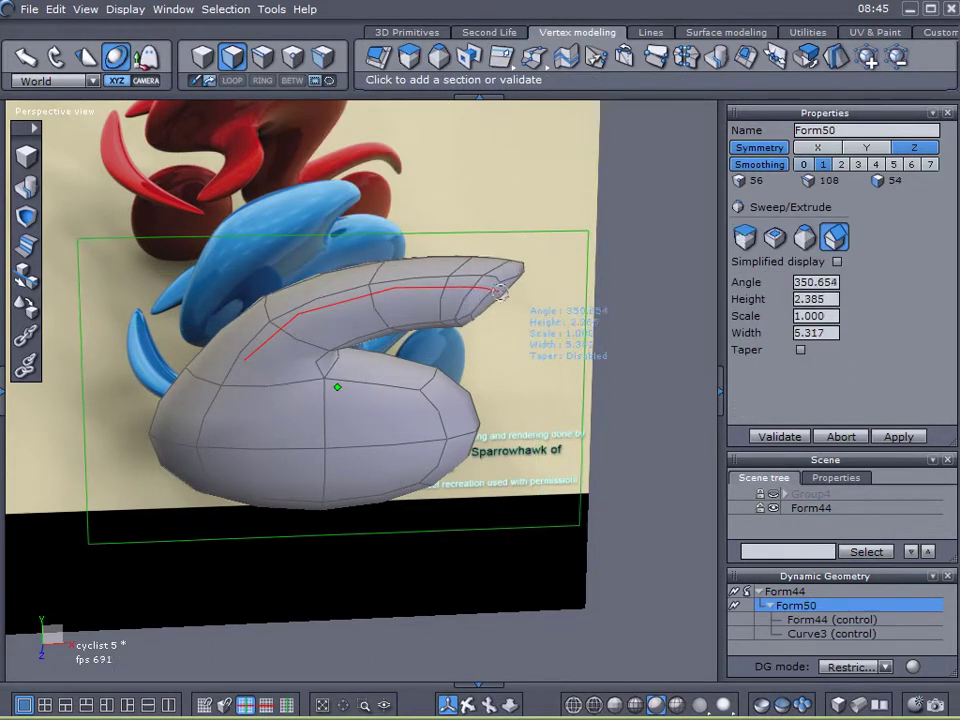
pyautogui.click(622, 315)
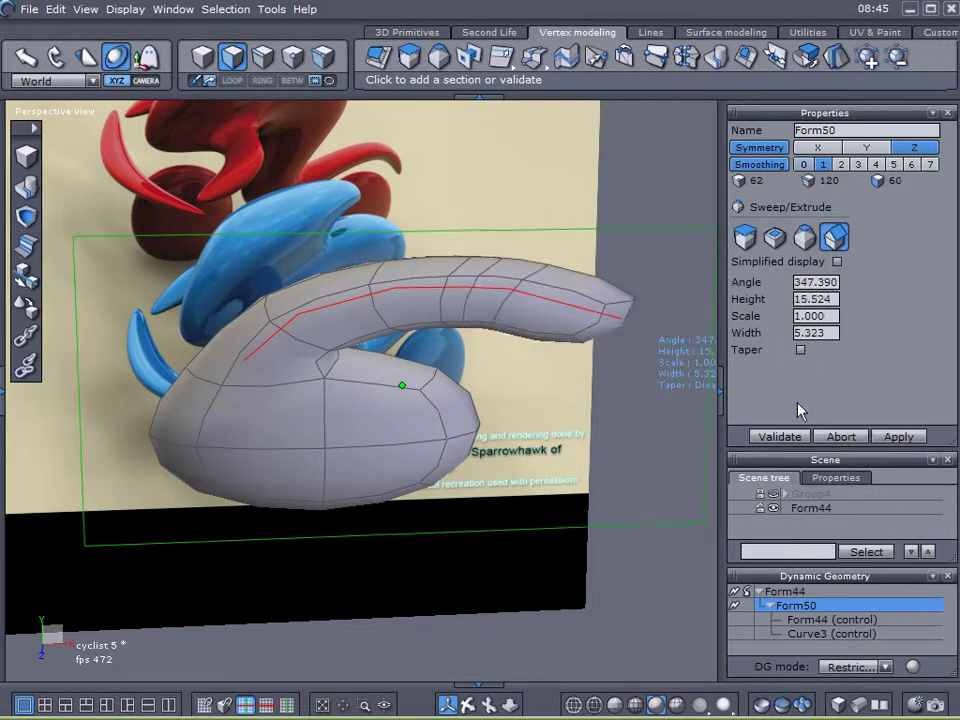
pyautogui.click(785, 437)
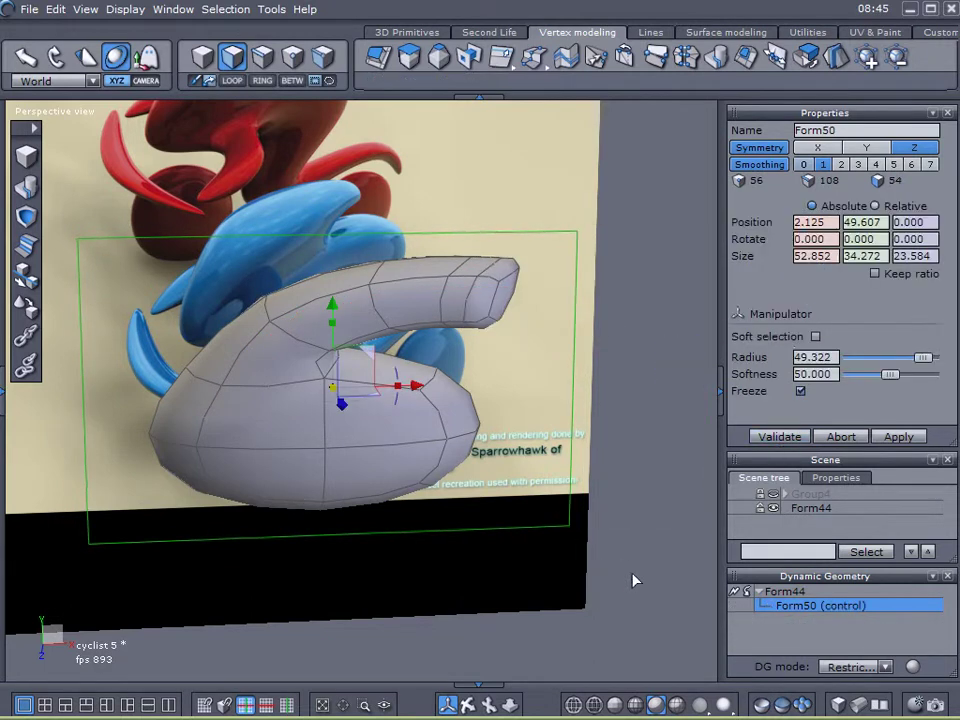
pyautogui.moveTo(440, 510); pyautogui.dragTo(370, 568, button='middle')
pyautogui.moveTo(370, 575); pyautogui.dragTo(414, 534, button='right')
pyautogui.hotkey('ctrl', 'z')
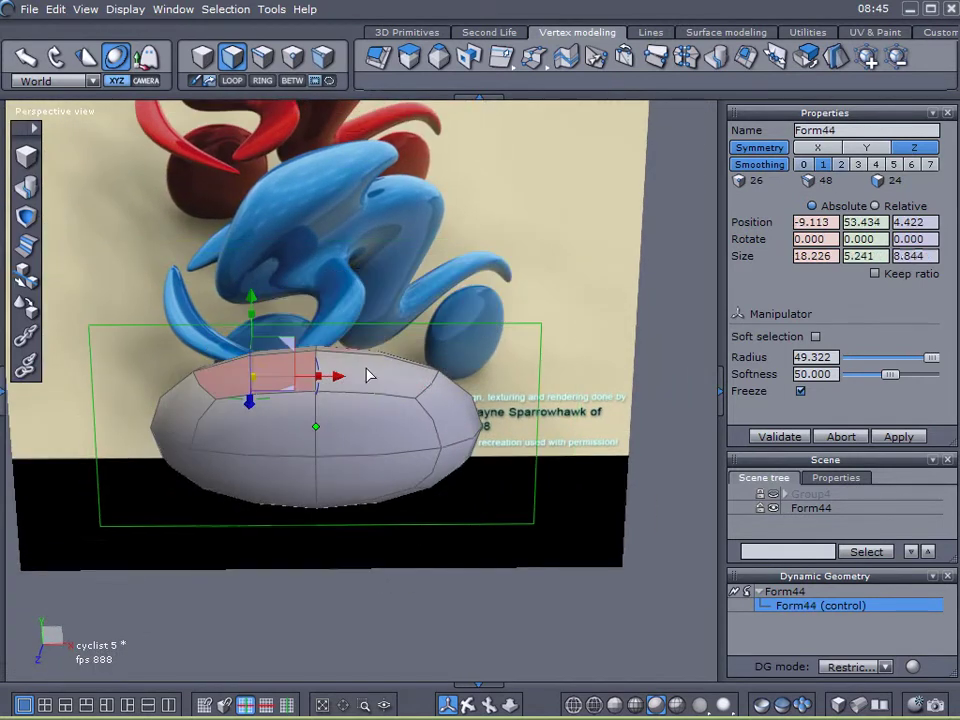
# - Sweep the selected upper face through several sections into an arch over the body and validate it
pyautogui.click(409, 57)
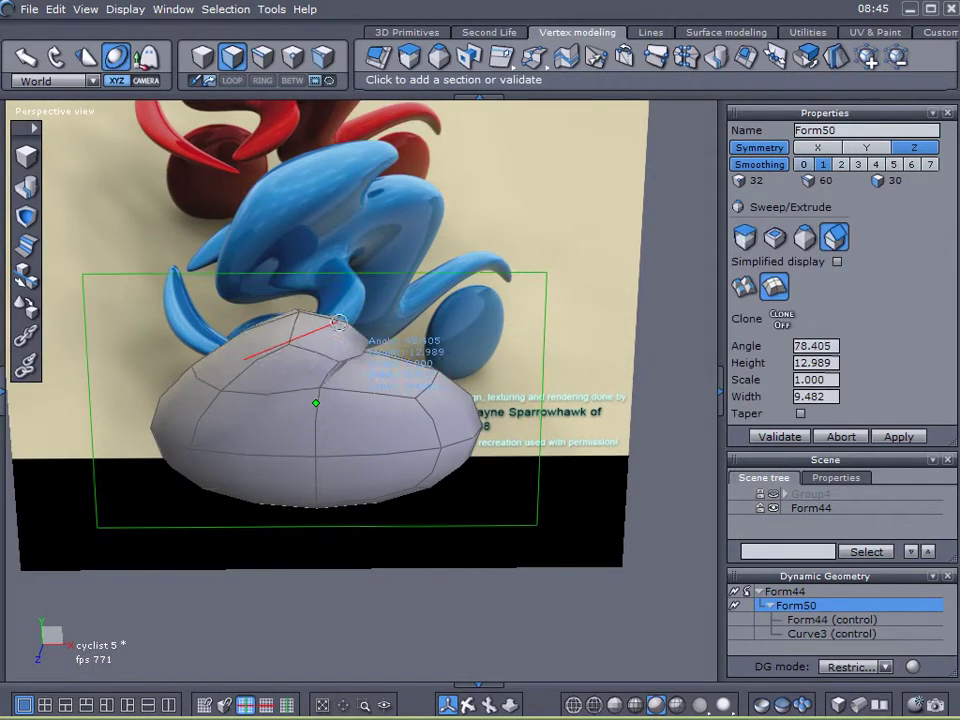
pyautogui.click(413, 316)
pyautogui.click(451, 320)
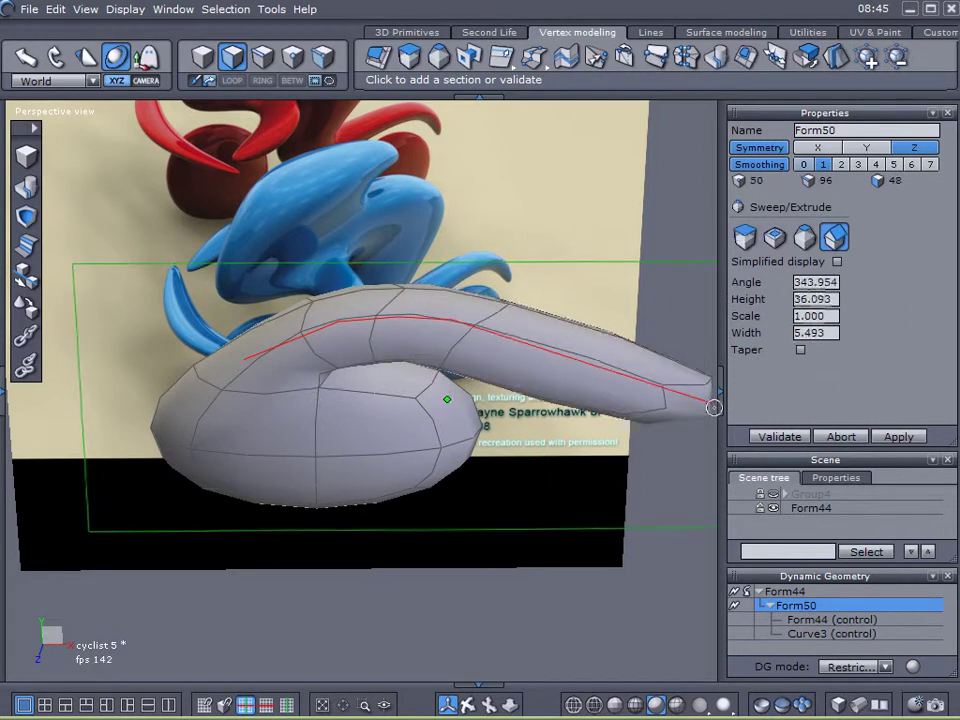
pyautogui.click(776, 437)
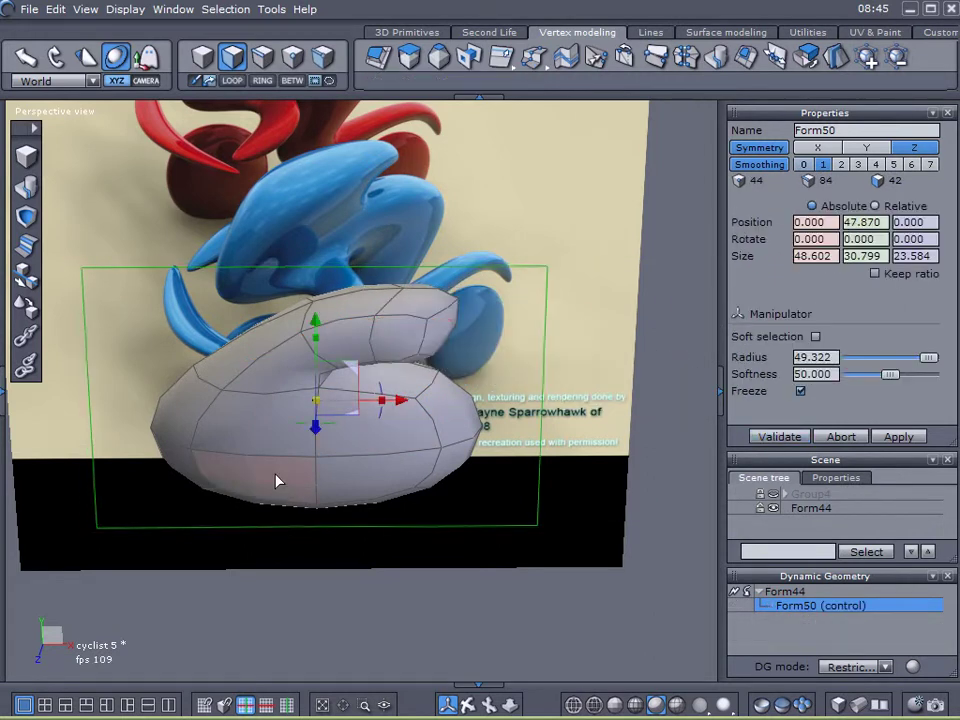
# - Select the underside face on the negative X side and sweep it down, then forward through several sections into a long S-curved limb
pyautogui.moveTo(276, 480); pyautogui.dragTo(276, 347, button='right')
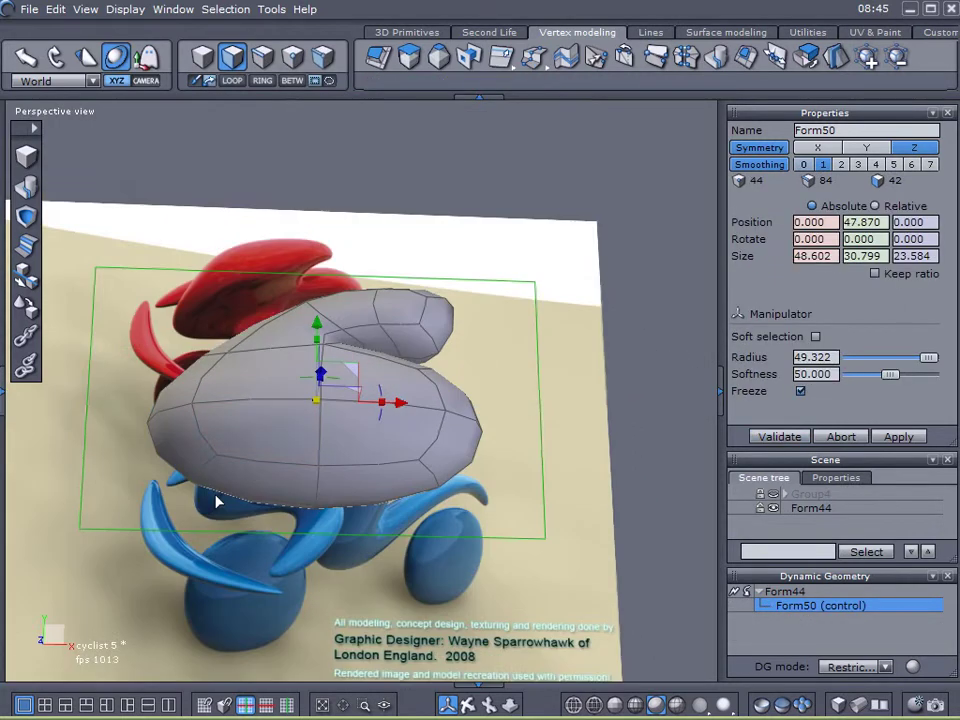
pyautogui.click(258, 480)
pyautogui.moveTo(257, 484); pyautogui.dragTo(536, 437, button='right')
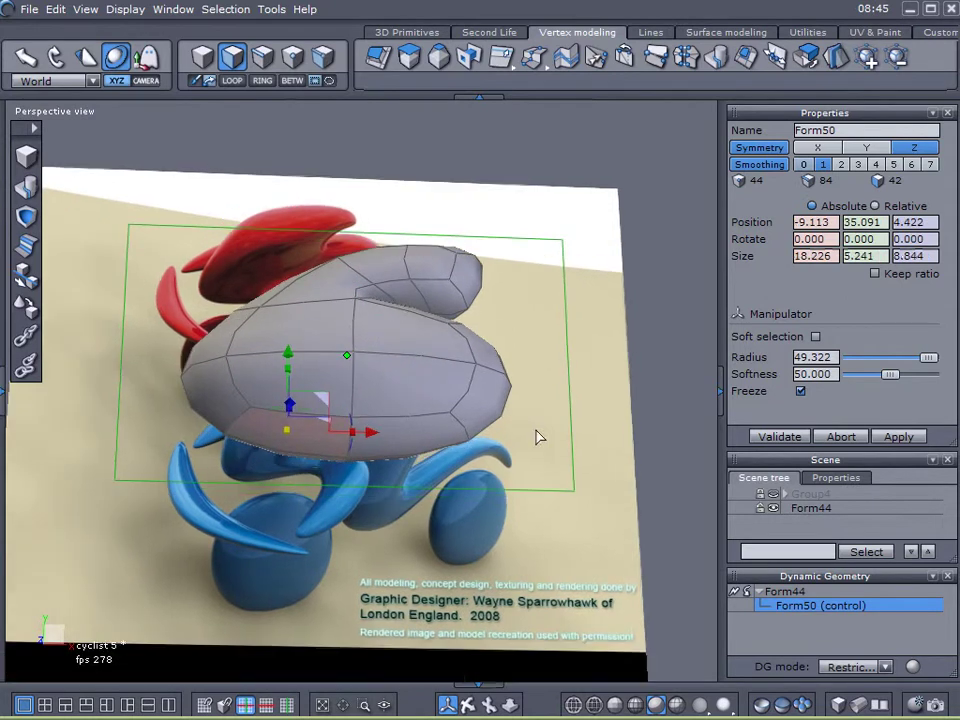
pyautogui.click(410, 65)
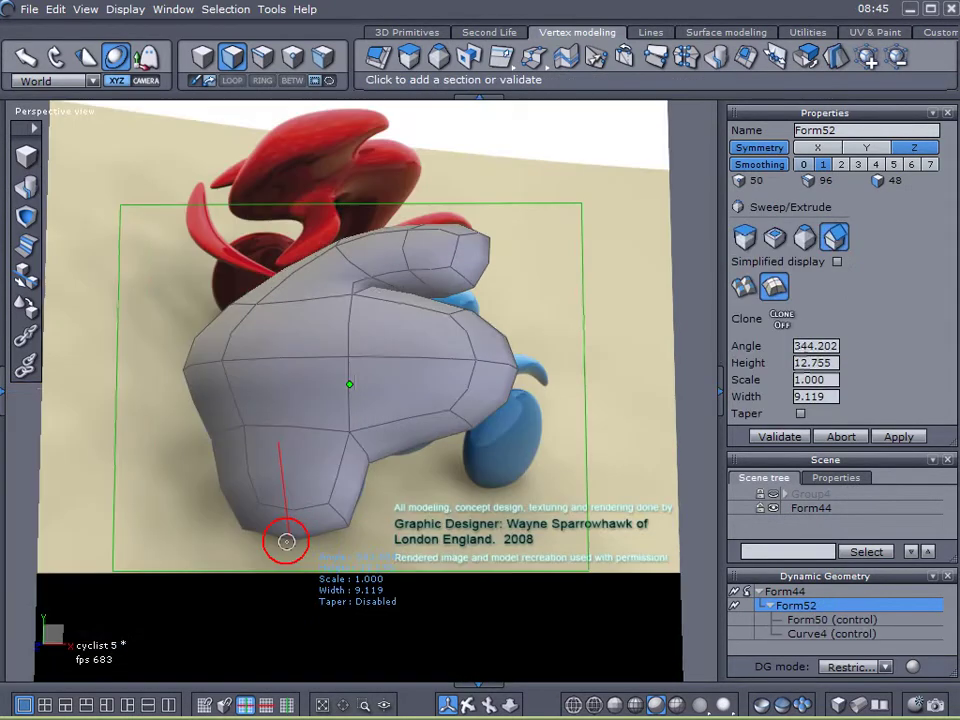
pyautogui.moveTo(292, 481); pyautogui.dragTo(754, 491)
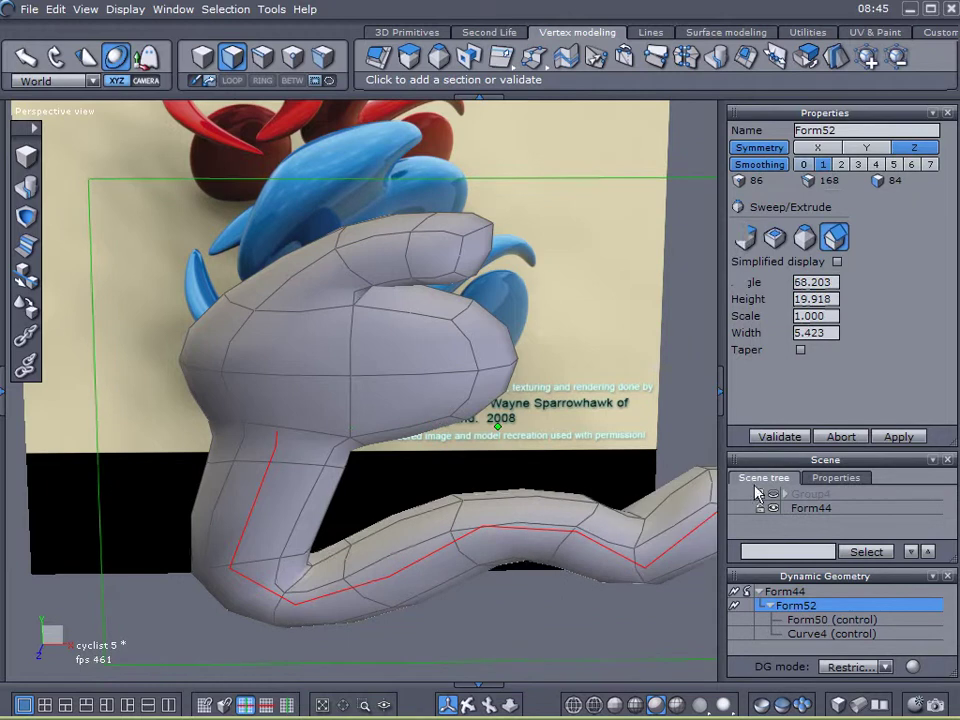
pyautogui.click(785, 438)
# - Pull the upper and lower faces at the body's positive X end outward along X, bringing the upper one to about X 27.4
pyautogui.moveTo(285, 497); pyautogui.dragTo(425, 484, button='middle')
pyautogui.click(452, 328)
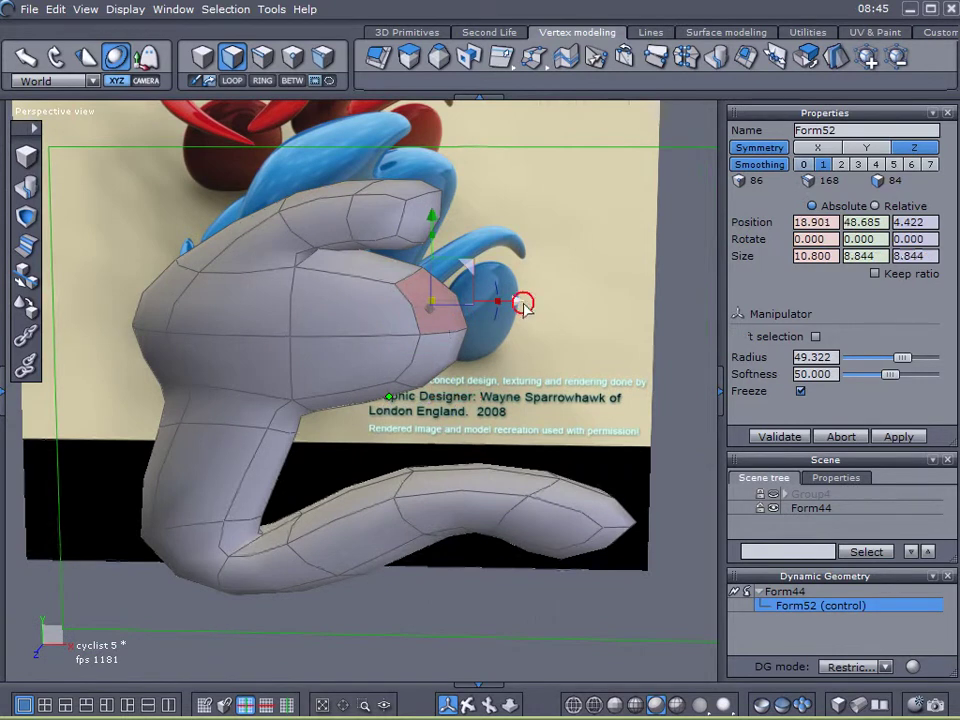
pyautogui.moveTo(518, 302); pyautogui.dragTo(559, 302)
pyautogui.click(452, 364)
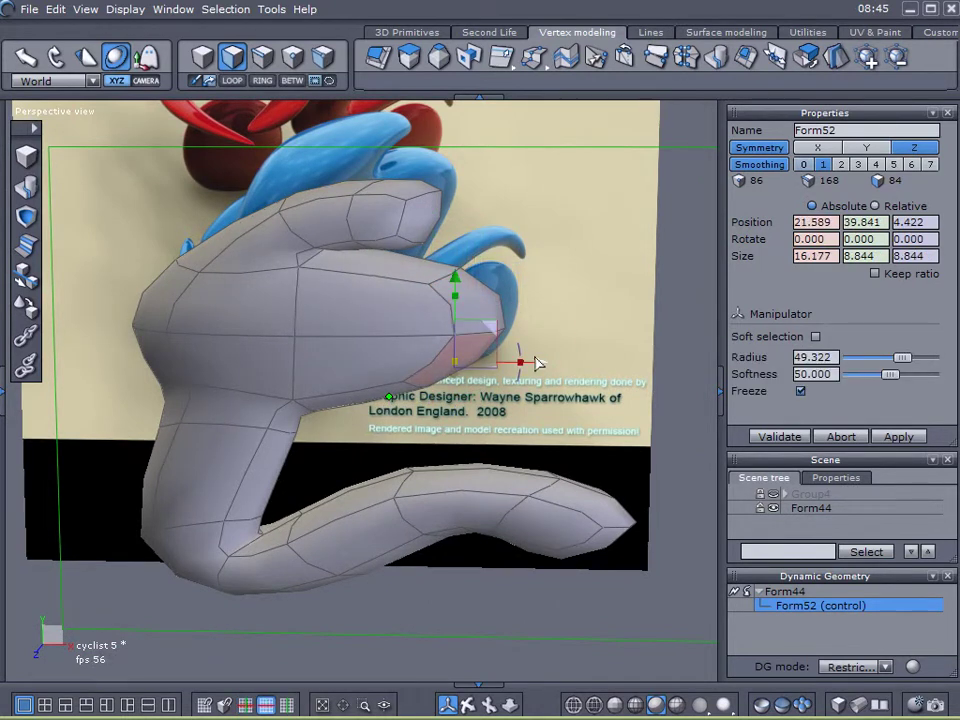
pyautogui.moveTo(539, 362); pyautogui.dragTo(583, 311)
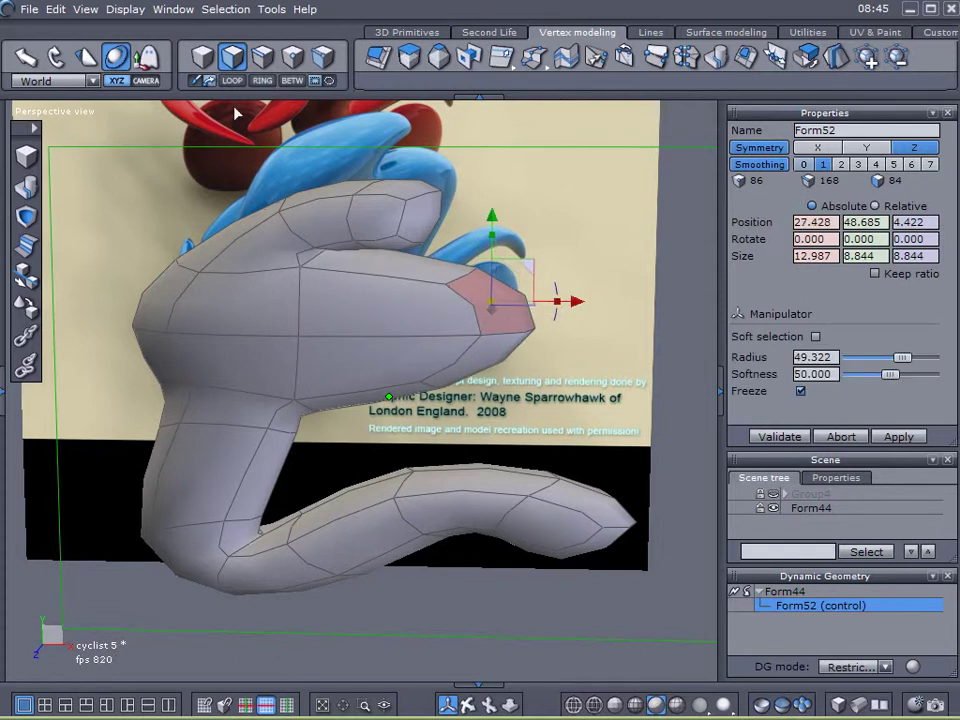
# - Select the underside edge where the limb meets the body and move it along X to about 9.2
pyautogui.click(264, 58)
pyautogui.click(310, 402)
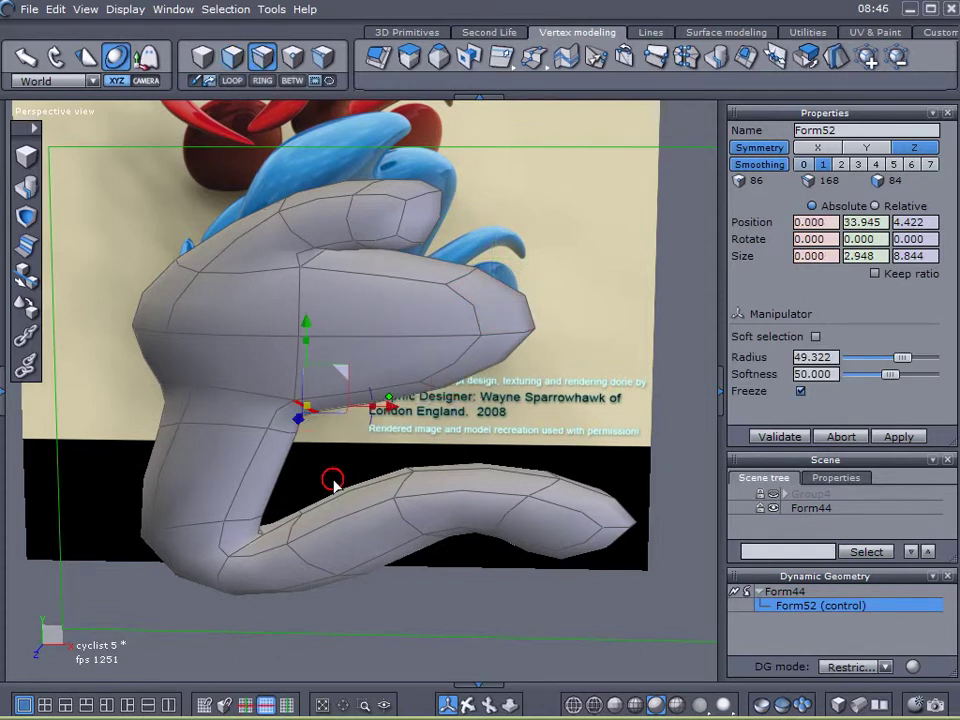
pyautogui.moveTo(332, 479); pyautogui.dragTo(378, 430, button='right')
pyautogui.moveTo(388, 402); pyautogui.dragTo(465, 418)
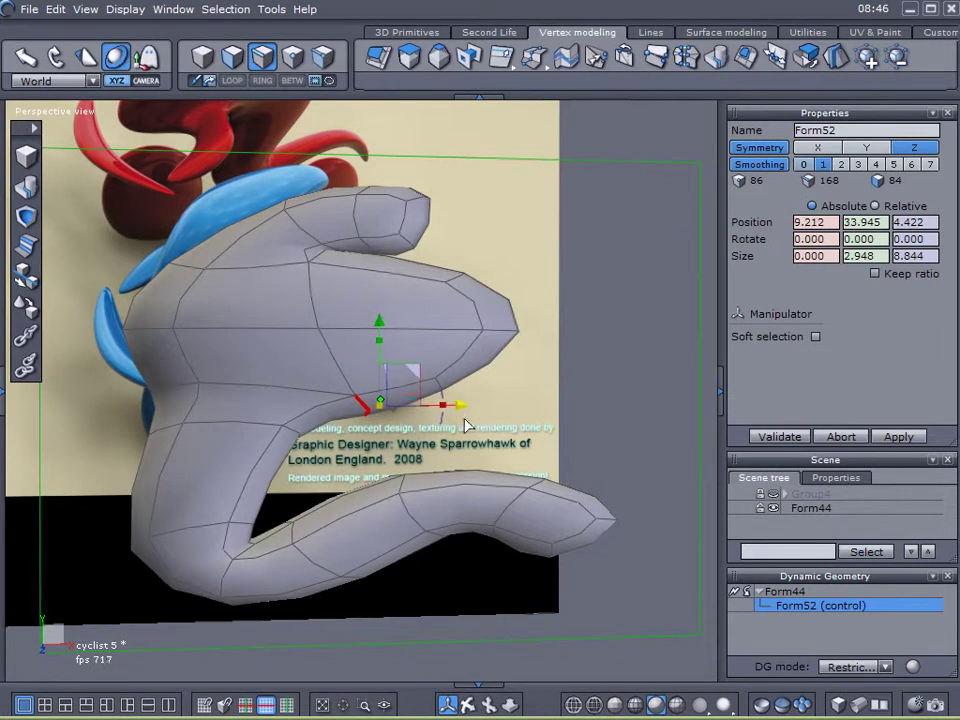
# - Select the edge loop at the top of the lower limb and reposition it to smooth the limb's transition from the body
pyautogui.click(300, 422)
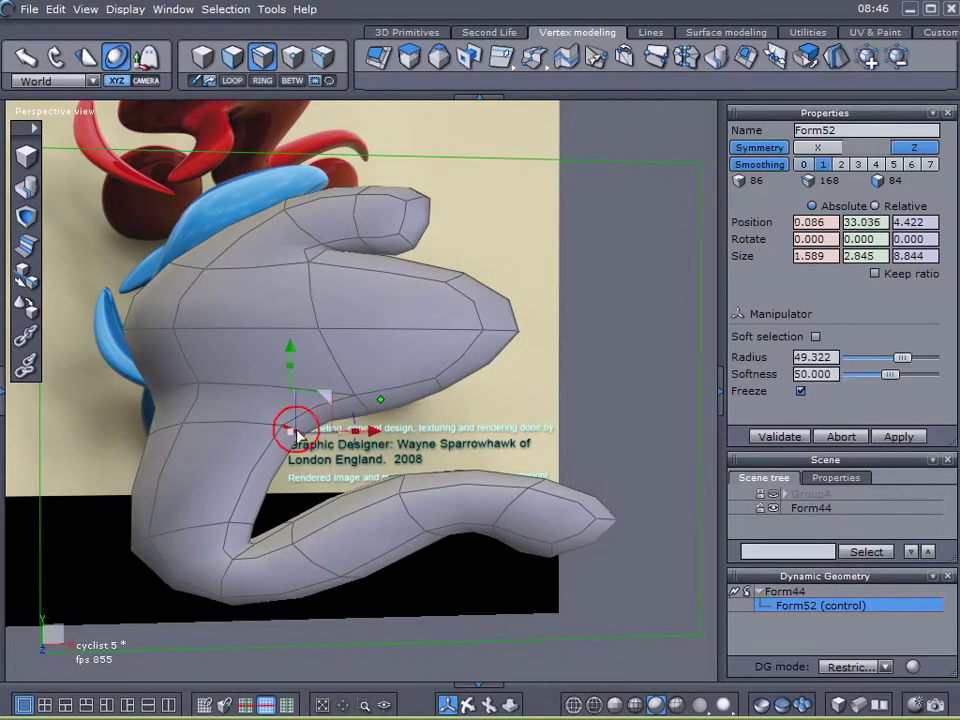
pyautogui.click(231, 81)
pyautogui.moveTo(265, 401); pyautogui.dragTo(293, 433)
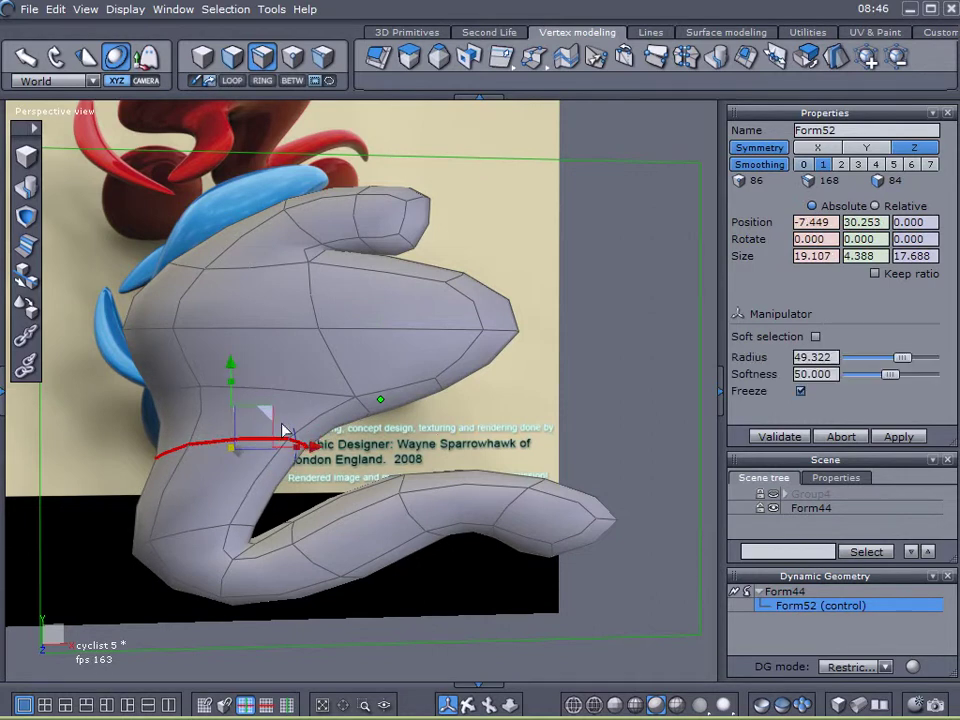
pyautogui.moveTo(180, 495); pyautogui.dragTo(165, 475, button='right')
pyautogui.scroll(3, 352, 370)
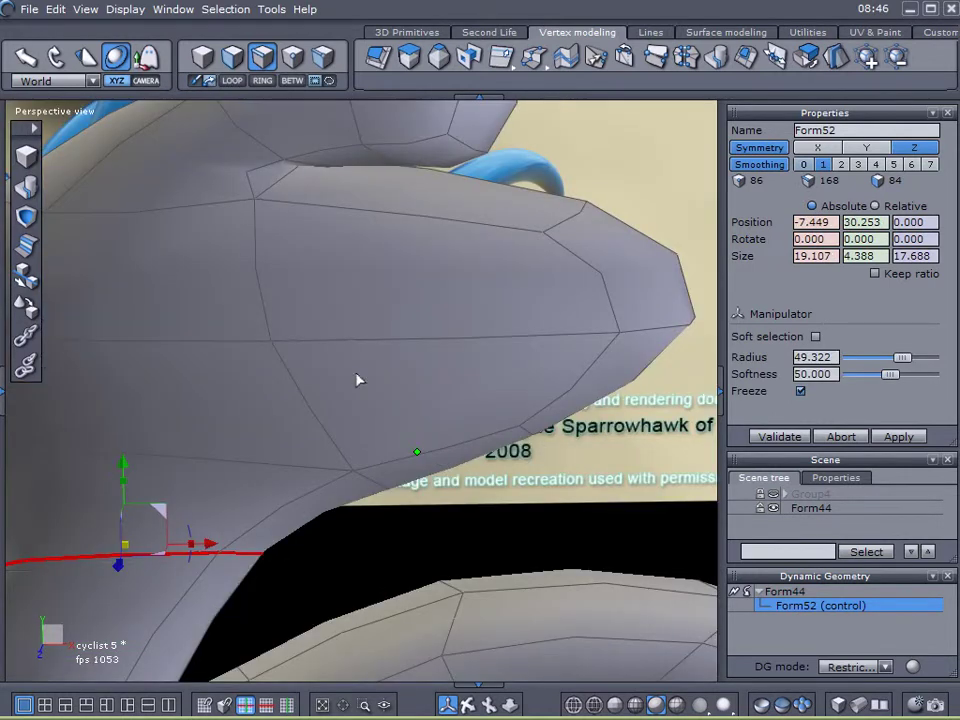
pyautogui.scroll(-5, 395, 488)
pyautogui.moveTo(401, 516); pyautogui.dragTo(437, 504, button='right')
pyautogui.moveTo(437, 504); pyautogui.dragTo(454, 475, button='middle')
pyautogui.moveTo(426, 499); pyautogui.dragTo(448, 475, button='right')
pyautogui.scroll(3, 367, 453)
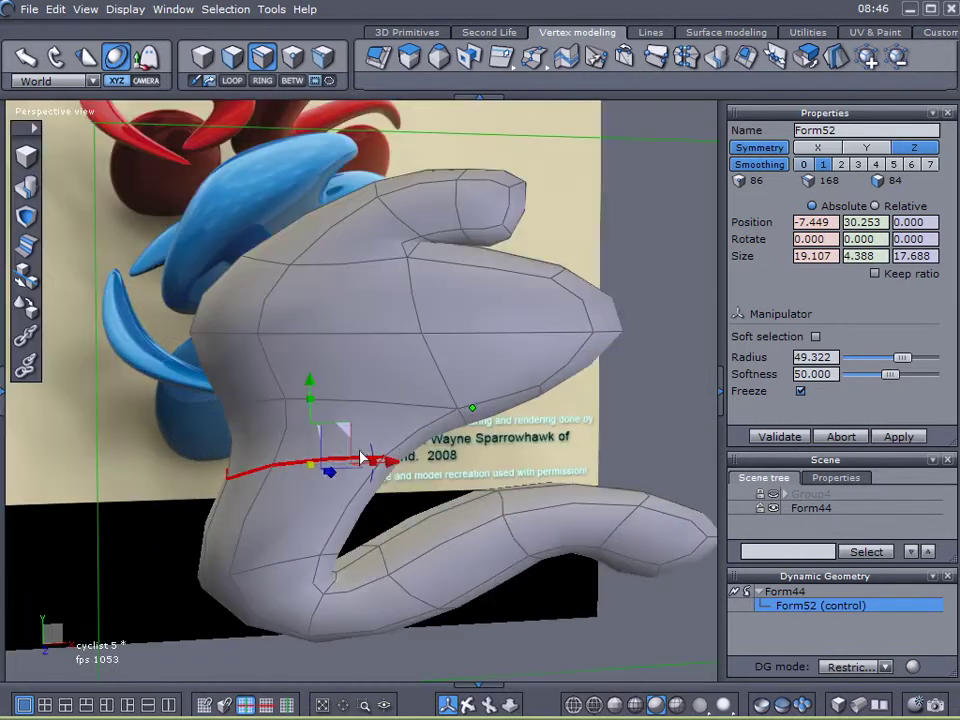
pyautogui.moveTo(292, 497); pyautogui.dragTo(307, 530, button='right')
pyautogui.moveTo(307, 537); pyautogui.dragTo(261, 527, button='middle')
pyautogui.moveTo(378, 461); pyautogui.dragTo(385, 468)
pyautogui.moveTo(368, 490); pyautogui.dragTo(377, 484, button='middle')
# - Select the edge loop just above the limb's bend and move it to about X -13.3, Y 16.2
pyautogui.click(293, 513)
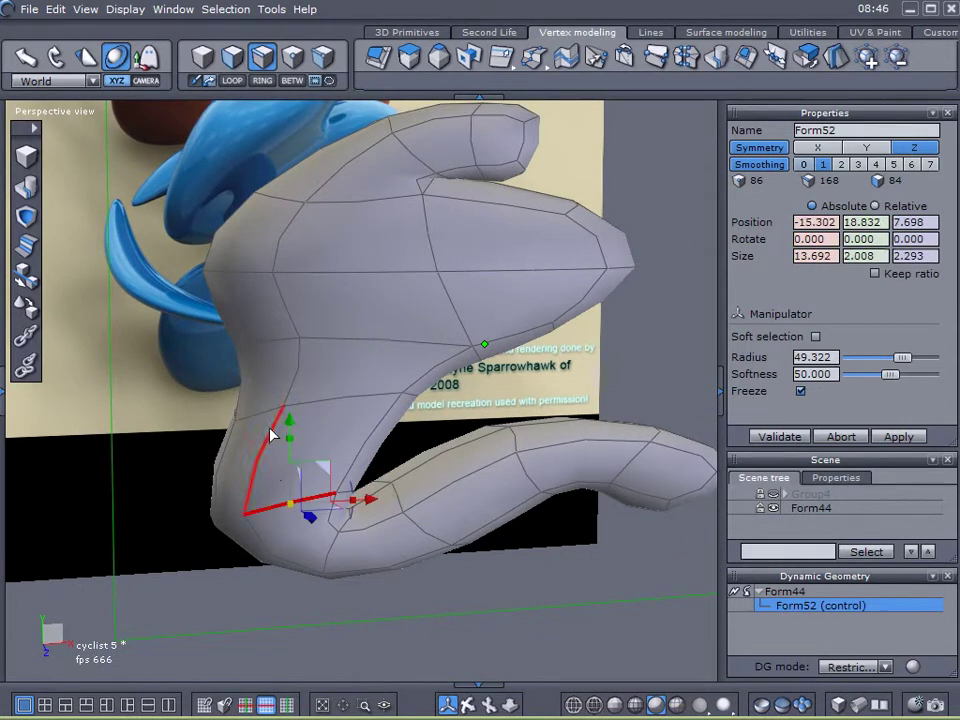
pyautogui.click(234, 85)
pyautogui.moveTo(278, 401); pyautogui.dragTo(326, 411, button='middle')
pyautogui.moveTo(342, 489); pyautogui.dragTo(335, 473)
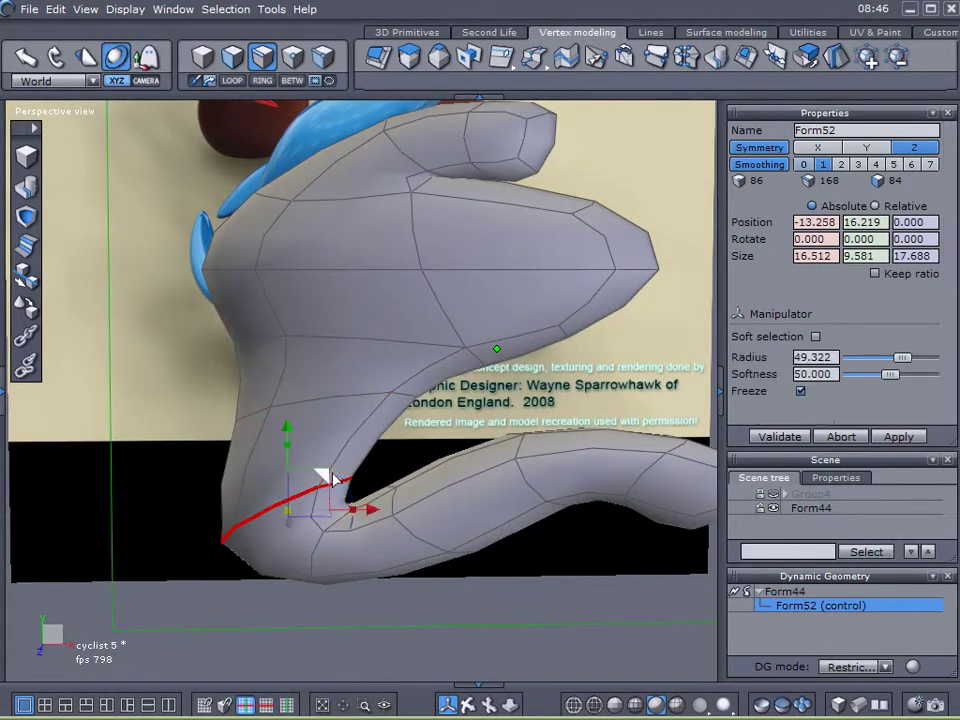
# - Select the edge loop at the limb's bend, flatten it along X and move it down to round out the bend
pyautogui.click(318, 556)
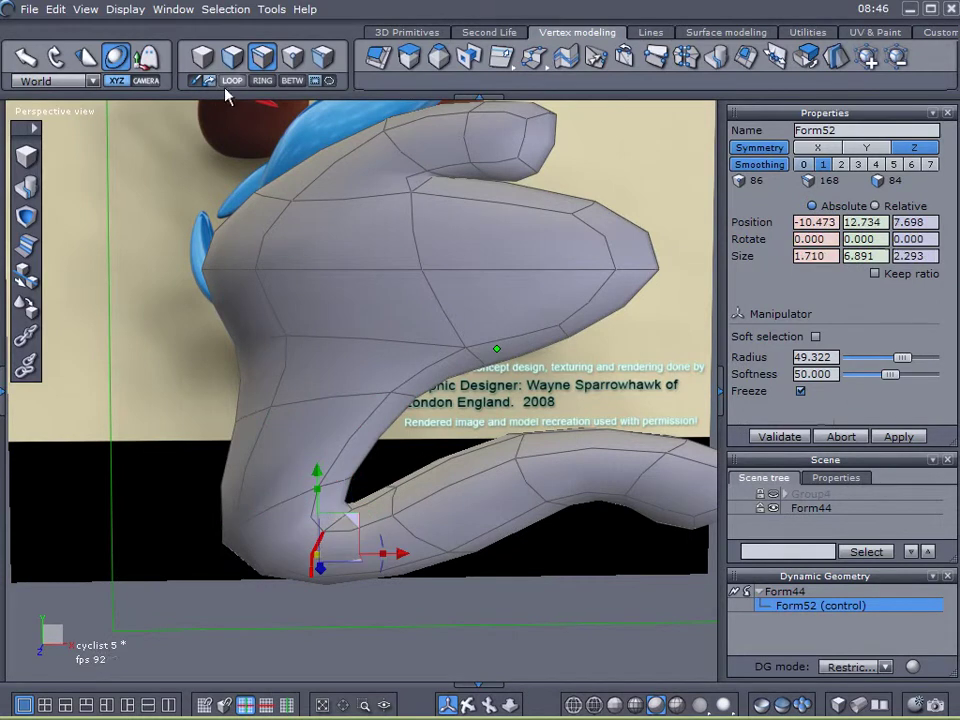
pyautogui.click(231, 84)
pyautogui.moveTo(394, 546); pyautogui.dragTo(344, 551)
pyautogui.moveTo(399, 535); pyautogui.dragTo(408, 552)
pyautogui.moveTo(370, 511); pyautogui.dragTo(357, 544)
pyautogui.moveTo(398, 608)
pyautogui.mouseDown(button='middle')
pyautogui.moveTo(391, 573)
pyautogui.moveTo(402, 583)
pyautogui.mouseUp(button='middle')
# - Select the next edge loop past the bend, flatten it along X and shift it downward
pyautogui.click(426, 542)
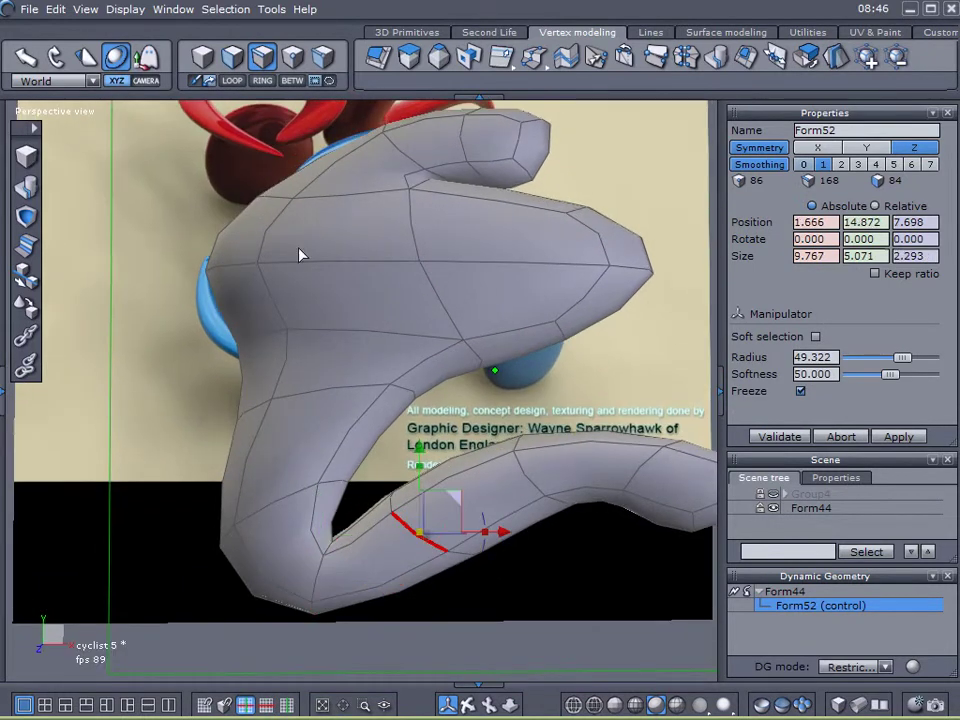
pyautogui.click(232, 80)
pyautogui.moveTo(514, 349); pyautogui.dragTo(493, 380, button='middle')
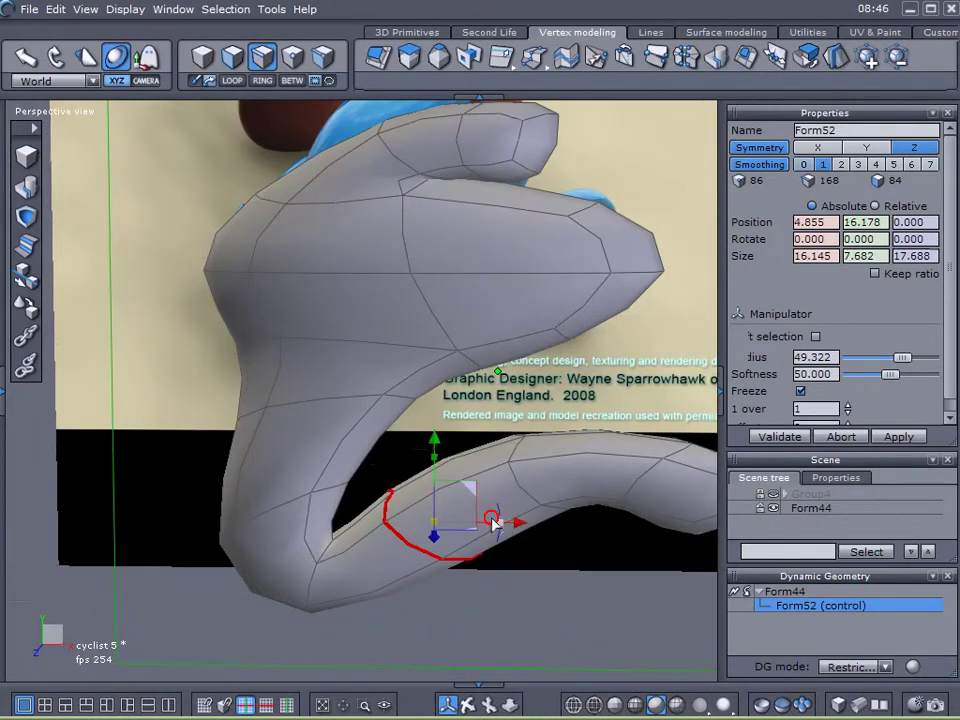
pyautogui.moveTo(490, 522); pyautogui.dragTo(441, 533)
pyautogui.moveTo(474, 492); pyautogui.dragTo(460, 518)
# - Select the edge loop midway along the limb, flatten it along X and move it to about X 12.7, Y 20.3
pyautogui.click(525, 495)
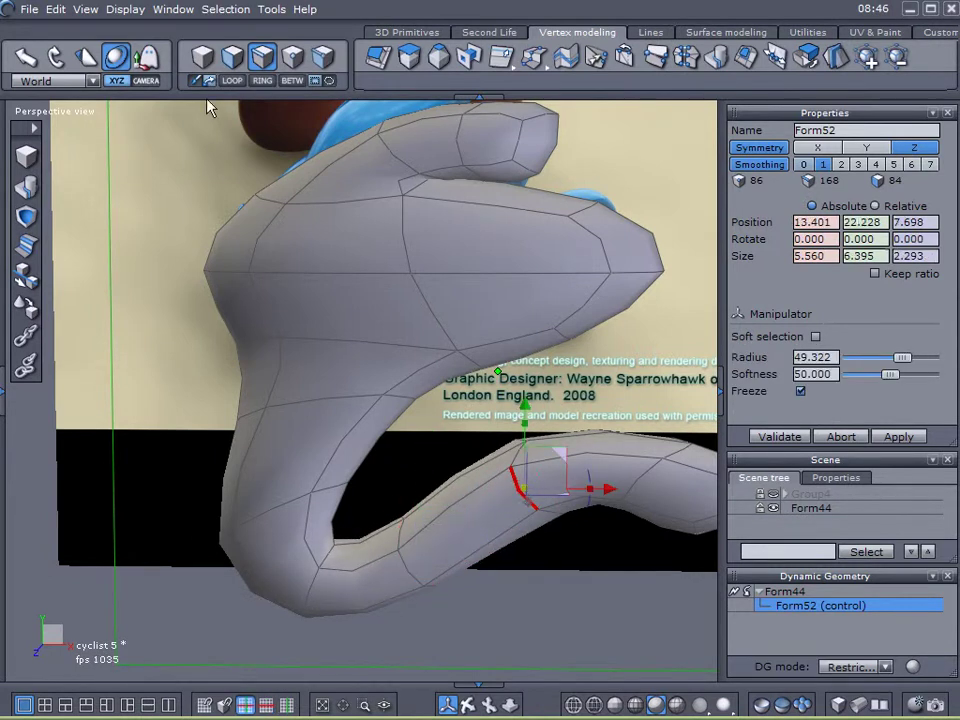
pyautogui.click(230, 81)
pyautogui.moveTo(354, 283); pyautogui.dragTo(363, 395, button='right')
pyautogui.moveTo(512, 400)
pyautogui.mouseDown()
pyautogui.moveTo(512, 390)
pyautogui.moveTo(505, 395)
pyautogui.mouseUp()
pyautogui.moveTo(505, 395); pyautogui.dragTo(406, 404, button='right')
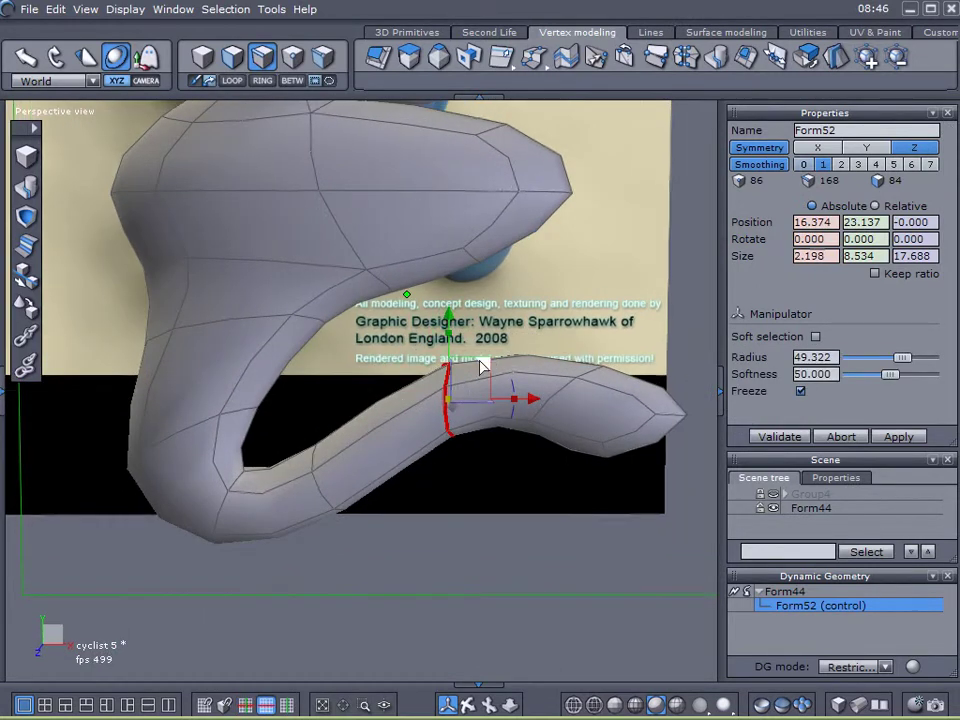
pyautogui.moveTo(480, 366); pyautogui.dragTo(450, 388)
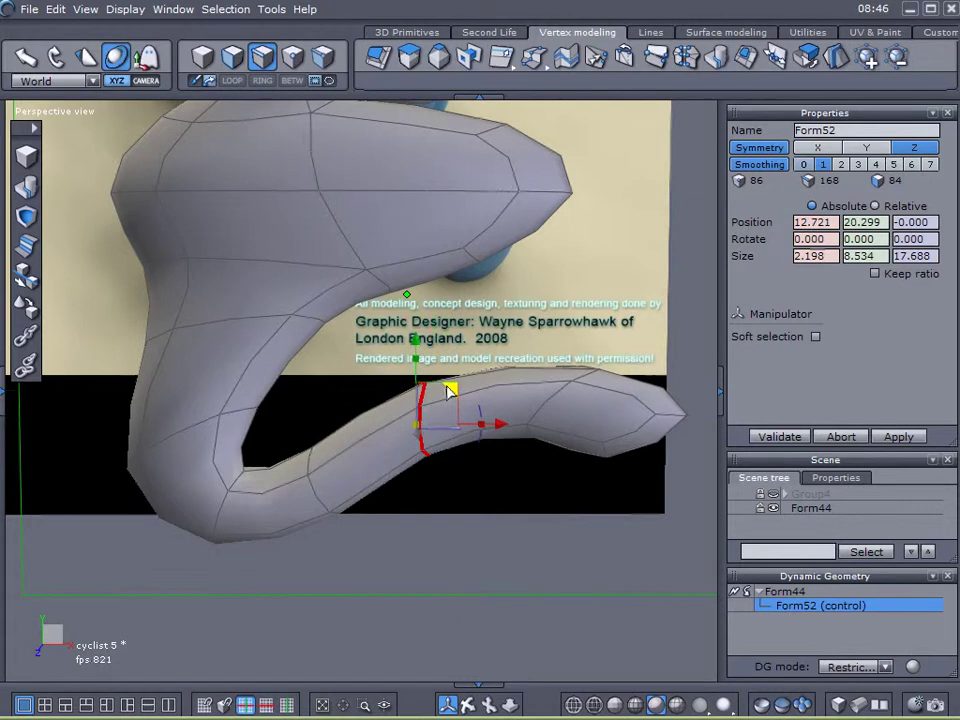
# - Select the edge loop closest to the limb's tip and flatten it along X to about 1.2
pyautogui.click(541, 414)
pyautogui.click(232, 80)
pyautogui.moveTo(491, 285); pyautogui.dragTo(614, 413, button='middle')
pyautogui.moveTo(627, 407); pyautogui.dragTo(557, 405)
pyautogui.moveTo(557, 405); pyautogui.dragTo(556, 436, button='middle')
# - Select the top centreline vertices along the lower limb and raise them slightly in Y
pyautogui.click(300, 67)
pyautogui.moveTo(386, 371); pyautogui.dragTo(306, 450, button='middle')
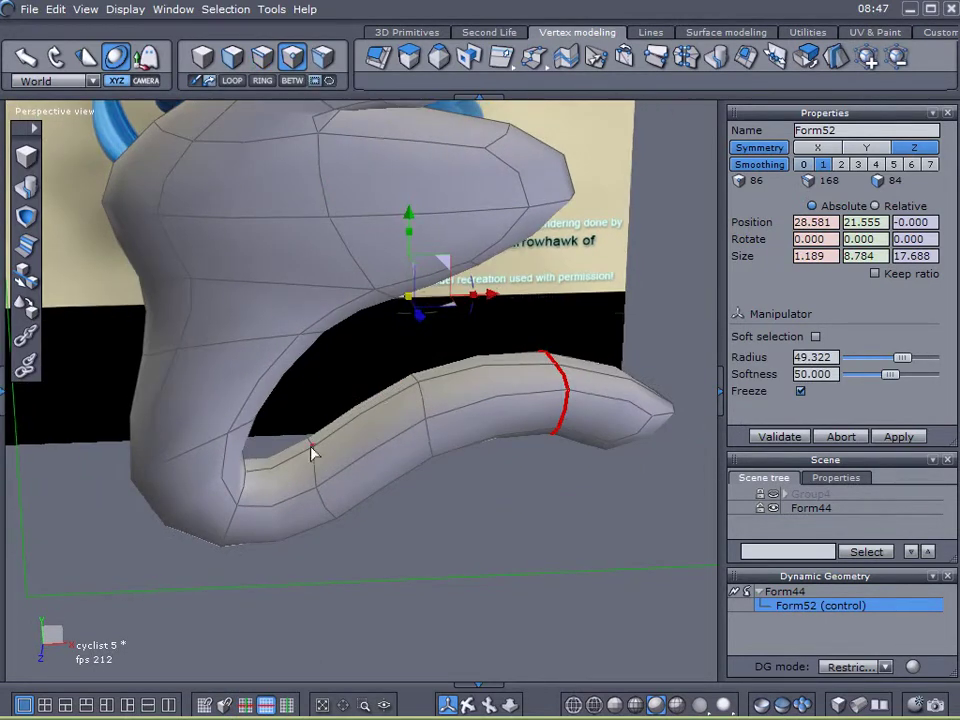
pyautogui.click(311, 449)
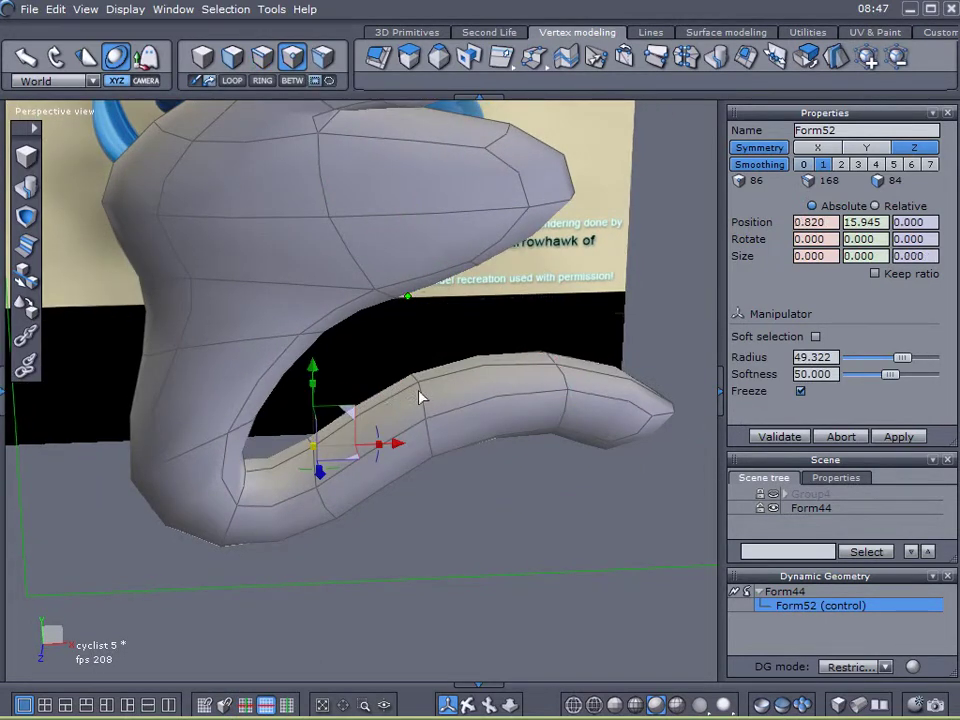
pyautogui.keyDown('shift'); pyautogui.click(556, 368); pyautogui.keyUp('shift')
pyautogui.moveTo(495, 501); pyautogui.dragTo(470, 429, button='middle')
pyautogui.moveTo(434, 320)
pyautogui.mouseDown()
pyautogui.moveTo(433, 301)
pyautogui.moveTo(431, 311)
pyautogui.mouseUp()
# - Select the face at the limb's tip and shrink it to about 3.7 in Z
pyautogui.moveTo(484, 381); pyautogui.dragTo(181, 227, button='middle')
pyautogui.click(231, 60)
pyautogui.click(554, 425)
pyautogui.moveTo(535, 460); pyautogui.dragTo(436, 596, button='middle')
pyautogui.moveTo(588, 418); pyautogui.dragTo(235, 462)
pyautogui.moveTo(320, 478); pyautogui.dragTo(155, 262, button='middle')
# - Select the edge loop nearest the limb's tip and scale it down to begin the taper
pyautogui.click(264, 68)
pyautogui.moveTo(438, 322); pyautogui.dragTo(349, 370, button='middle')
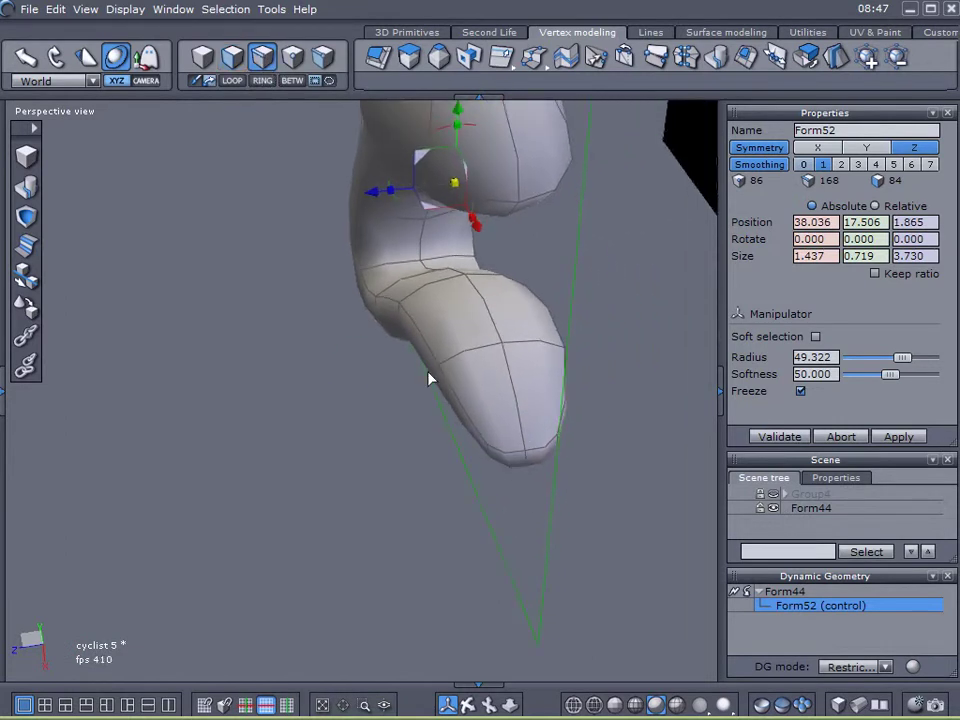
pyautogui.click(450, 363)
pyautogui.click(234, 84)
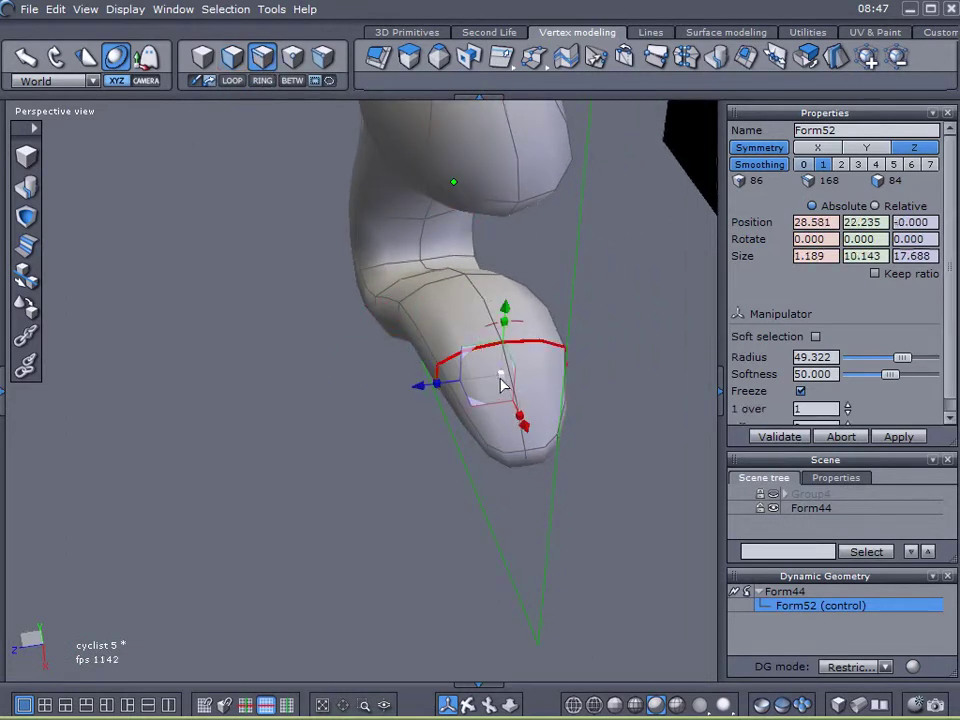
pyautogui.moveTo(500, 375); pyautogui.dragTo(446, 386)
pyautogui.moveTo(446, 386); pyautogui.dragTo(435, 440, button='middle')
# - Scale down the mid-limb edge loop and the loop just past the bend to continue the taper
pyautogui.click(417, 270)
pyautogui.click(233, 81)
pyautogui.moveTo(453, 283); pyautogui.dragTo(416, 292)
pyautogui.click(375, 245)
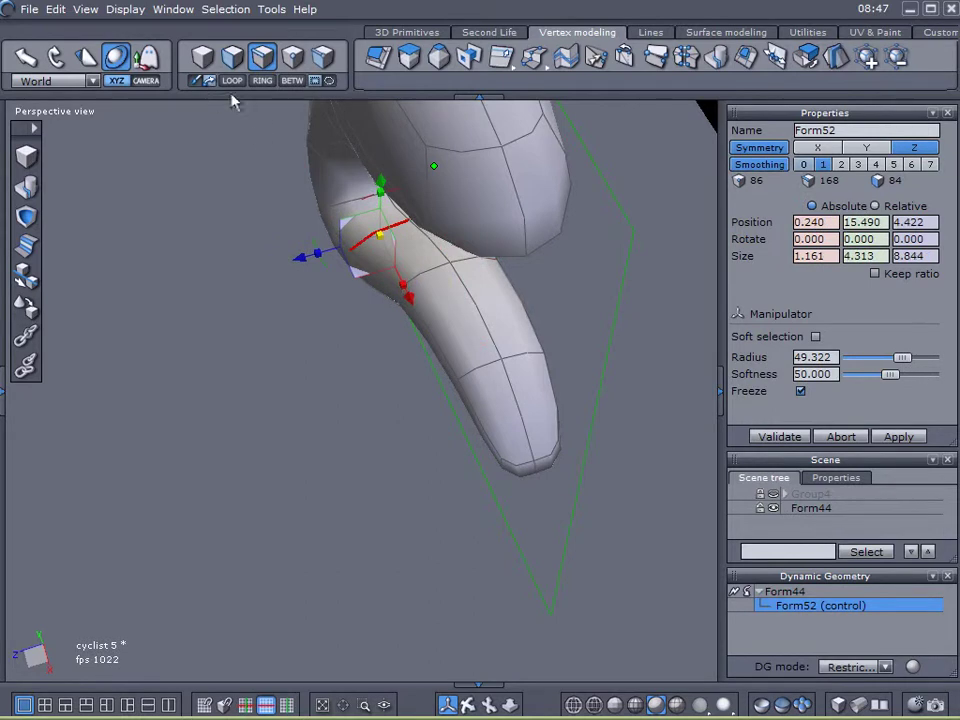
pyautogui.click(240, 80)
pyautogui.moveTo(262, 215); pyautogui.dragTo(213, 143, button='middle')
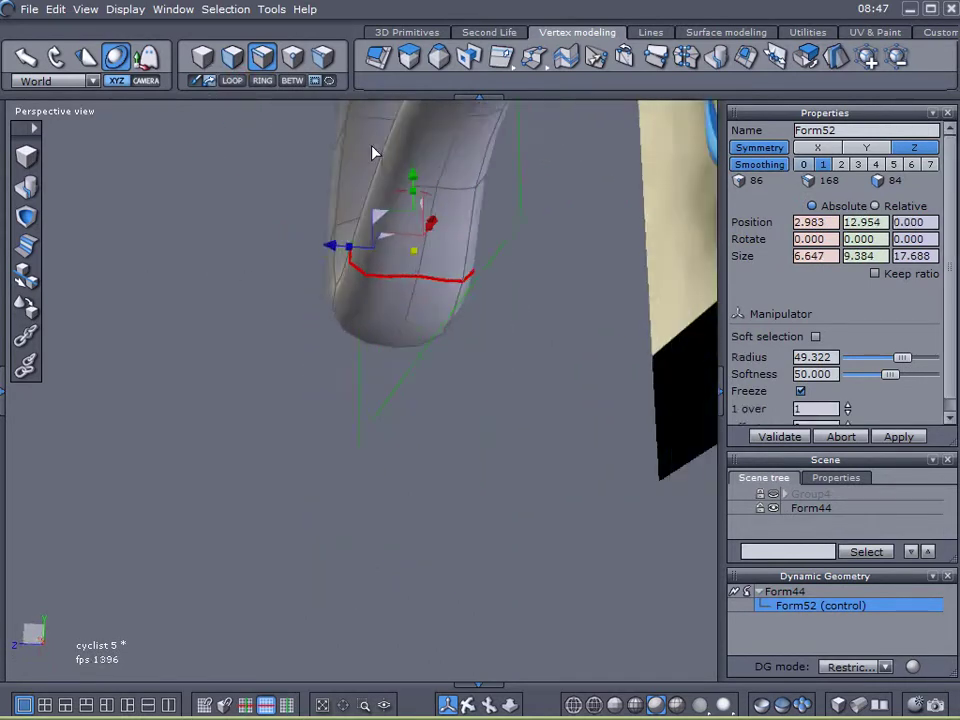
pyautogui.moveTo(412, 278); pyautogui.dragTo(424, 313, button='right')
pyautogui.moveTo(414, 252); pyautogui.dragTo(391, 257)
# - Shrink the mid-limb edge loop again to about 10 in Z and scale down the loop near the tip further
pyautogui.click(485, 252)
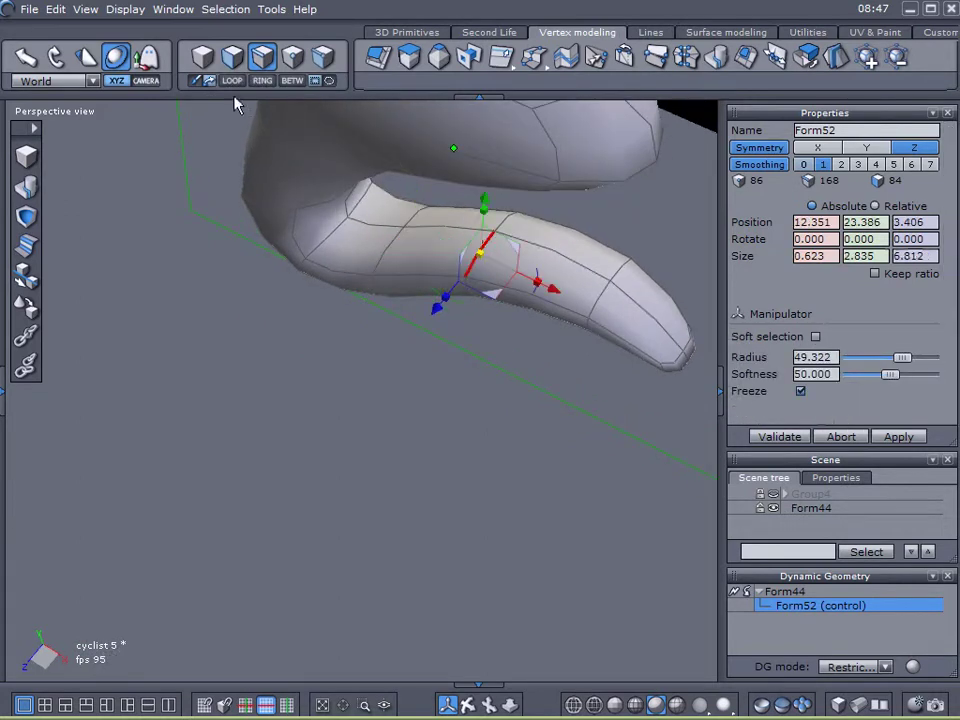
pyautogui.click(233, 83)
pyautogui.moveTo(498, 253); pyautogui.dragTo(455, 270)
pyautogui.click(602, 310)
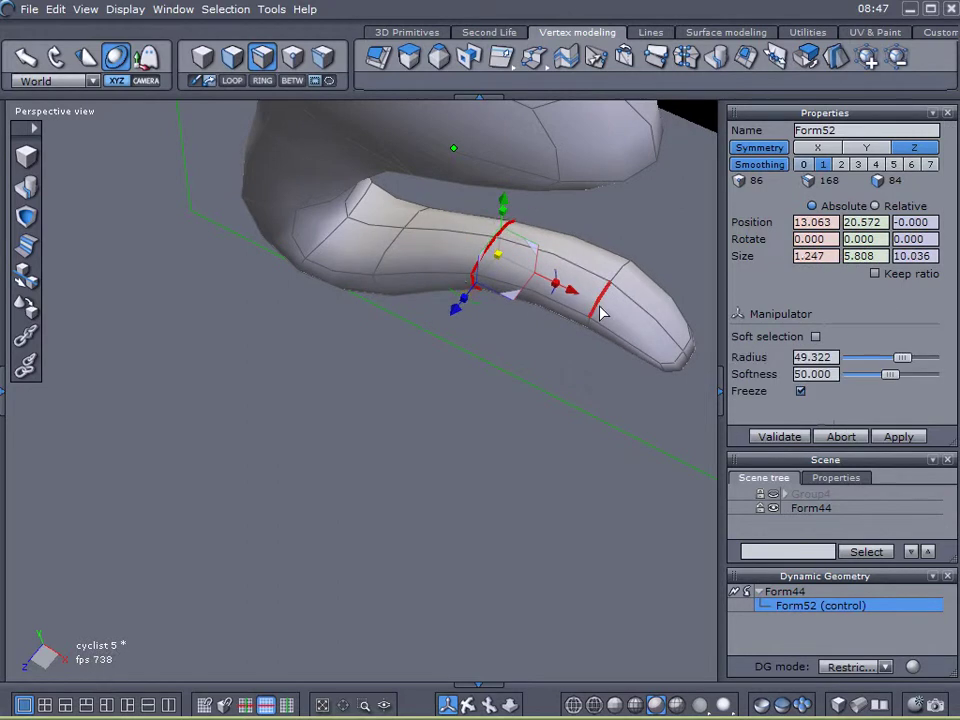
pyautogui.click(245, 86)
pyautogui.moveTo(618, 305); pyautogui.dragTo(534, 314)
# - Narrow the limb's tip by adjusting its end edges, moving the side edge inward to about Z 2.2
pyautogui.moveTo(590, 395); pyautogui.dragTo(544, 369, button='middle')
pyautogui.click(672, 338)
pyautogui.scroll(4, 597, 358)
pyautogui.moveTo(544, 369); pyautogui.dragTo(594, 322, button='right')
pyautogui.moveTo(594, 323); pyautogui.dragTo(401, 369, button='middle')
pyautogui.moveTo(369, 337); pyautogui.dragTo(331, 335)
pyautogui.click(348, 360)
pyautogui.moveTo(408, 363); pyautogui.dragTo(170, 521, button='middle')
pyautogui.click(278, 347)
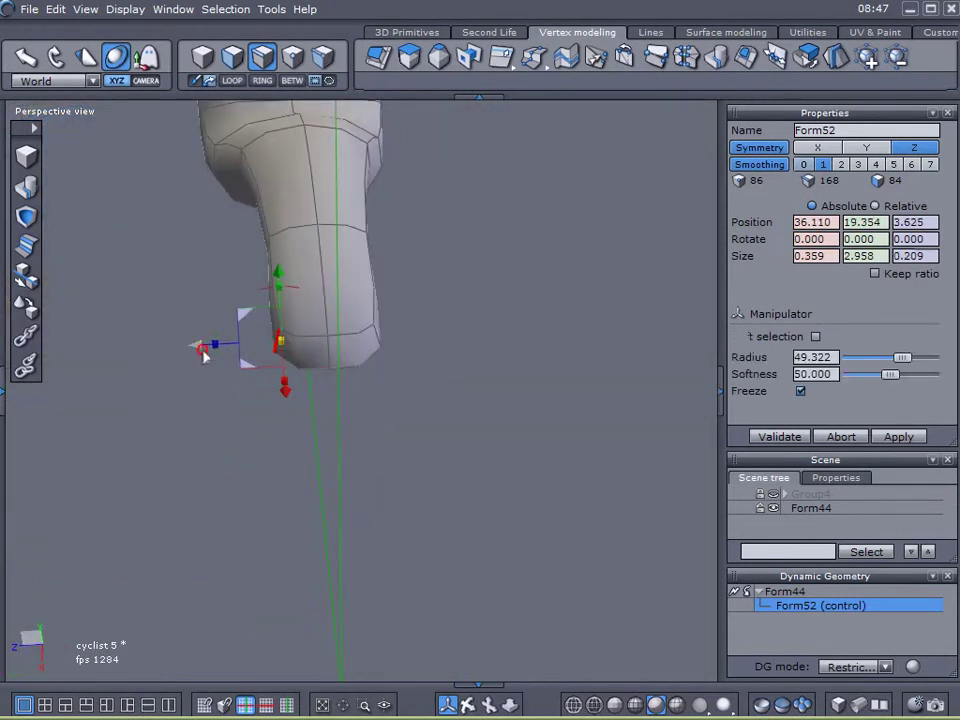
pyautogui.moveTo(203, 355); pyautogui.dragTo(224, 358)
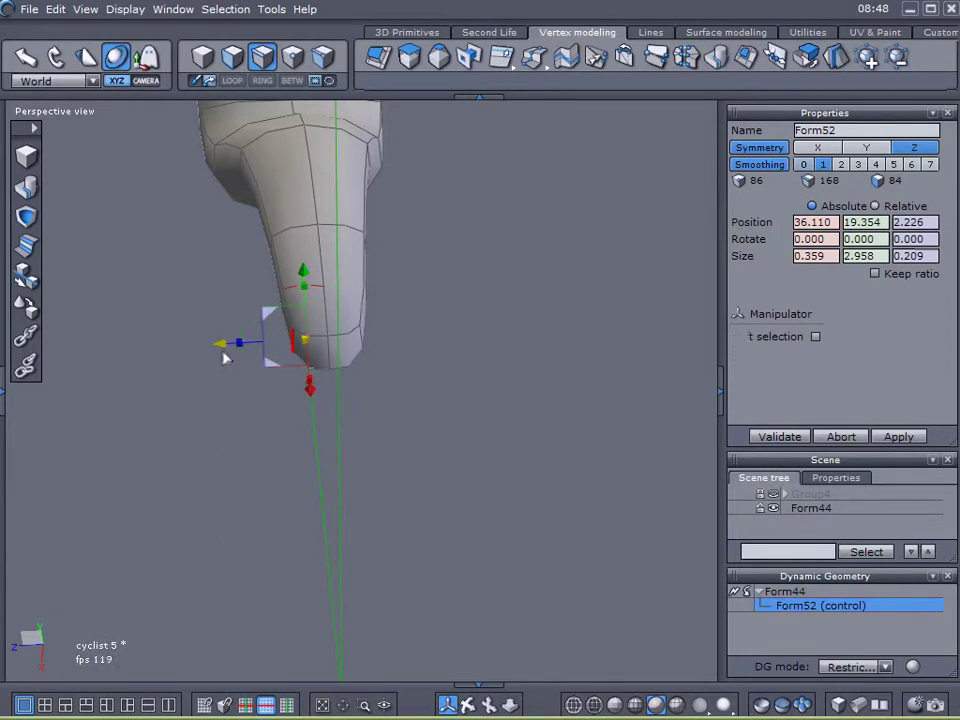
pyautogui.moveTo(145, 360); pyautogui.dragTo(400, 362, button='middle')
pyautogui.scroll(-5, 438, 238)
pyautogui.scroll(4, 256, 338)
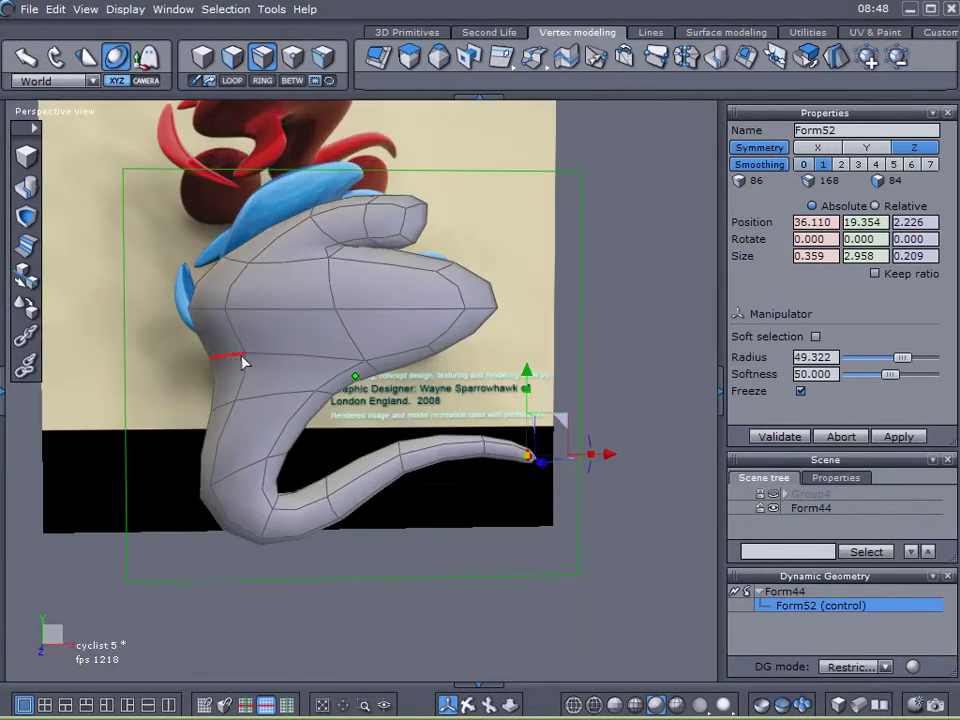
# - Pull the face at the body's rear end outward to about X -30.4, Y 38.9
pyautogui.moveTo(237, 366); pyautogui.dragTo(383, 373, button='middle')
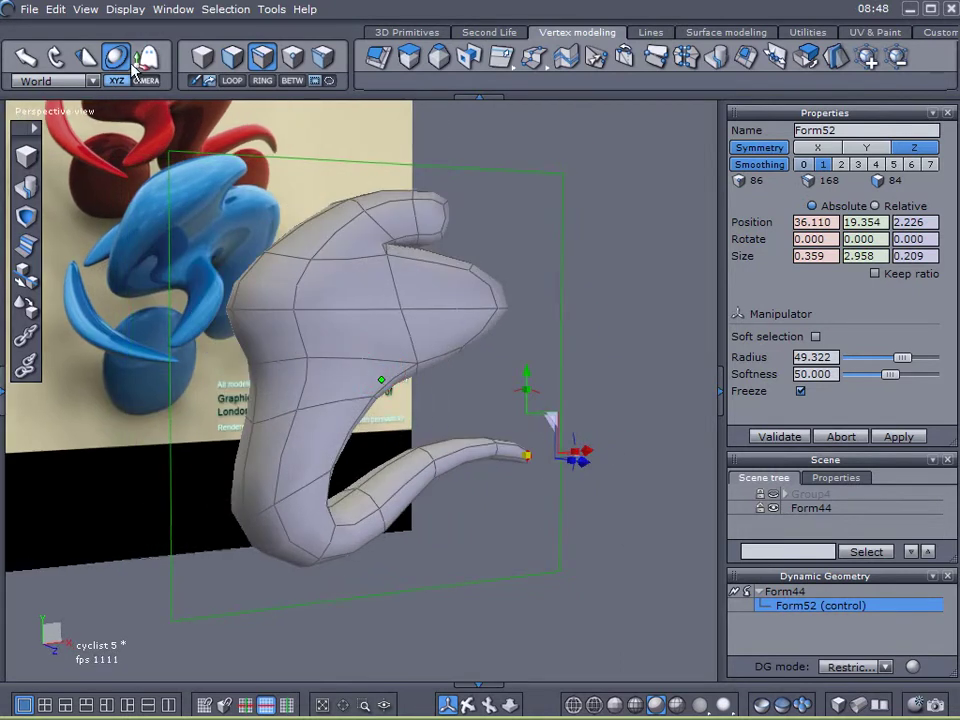
pyautogui.click(234, 58)
pyautogui.click(231, 392)
pyautogui.scroll(2, 152, 408)
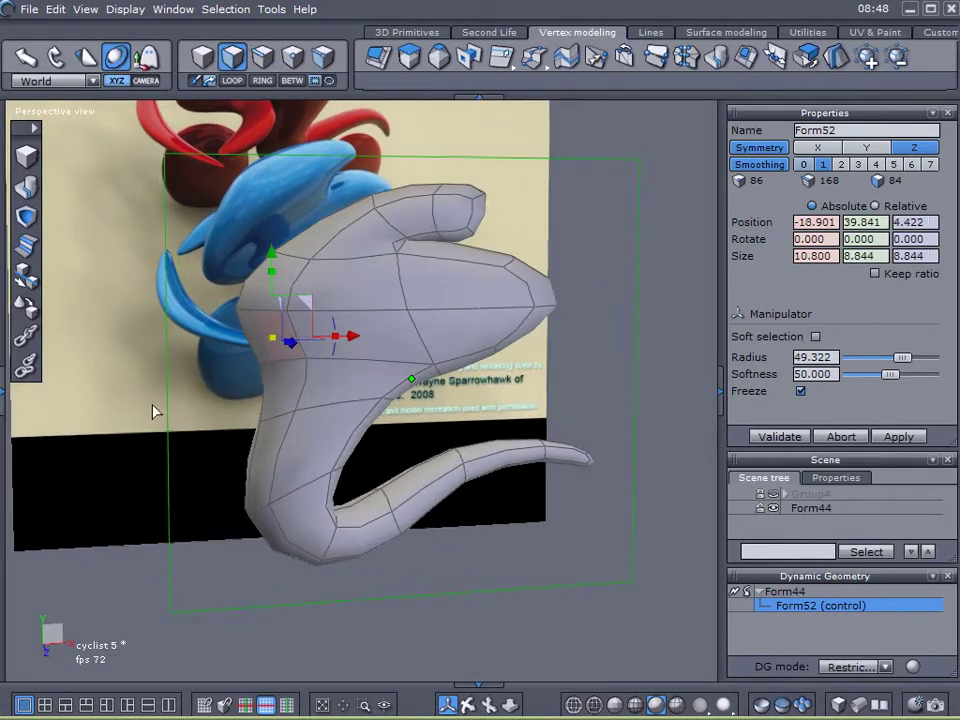
pyautogui.moveTo(305, 323); pyautogui.dragTo(231, 312)
pyautogui.moveTo(253, 428); pyautogui.dragTo(295, 433, button='middle')
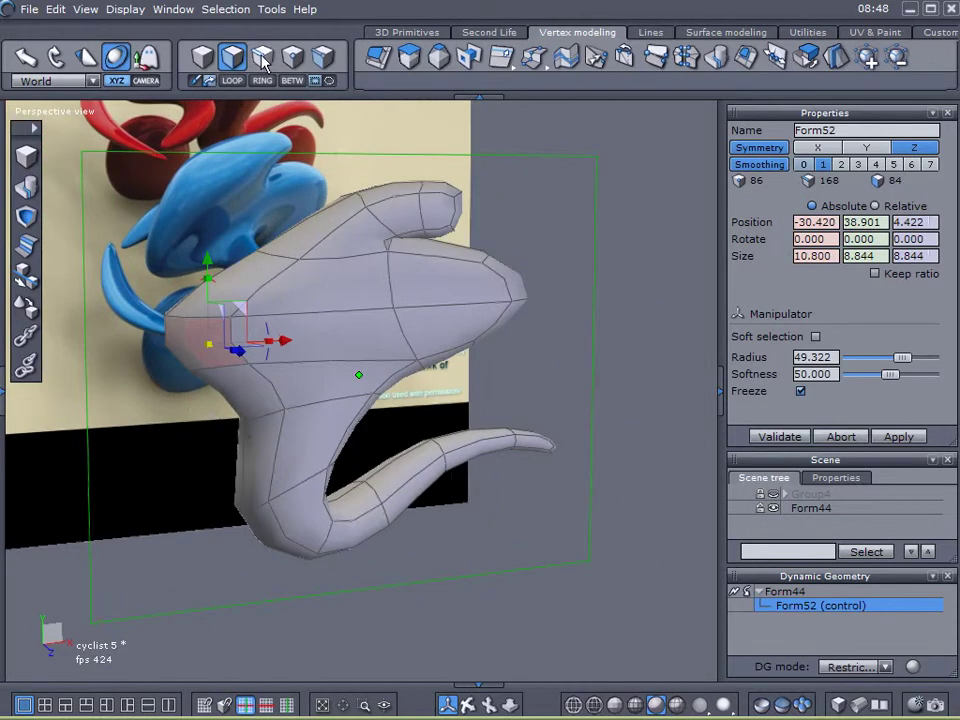
# - Select the edge loop where the lower limb joins the body and extract a parallel edge loop just above it
pyautogui.click(263, 57)
pyautogui.click(277, 418)
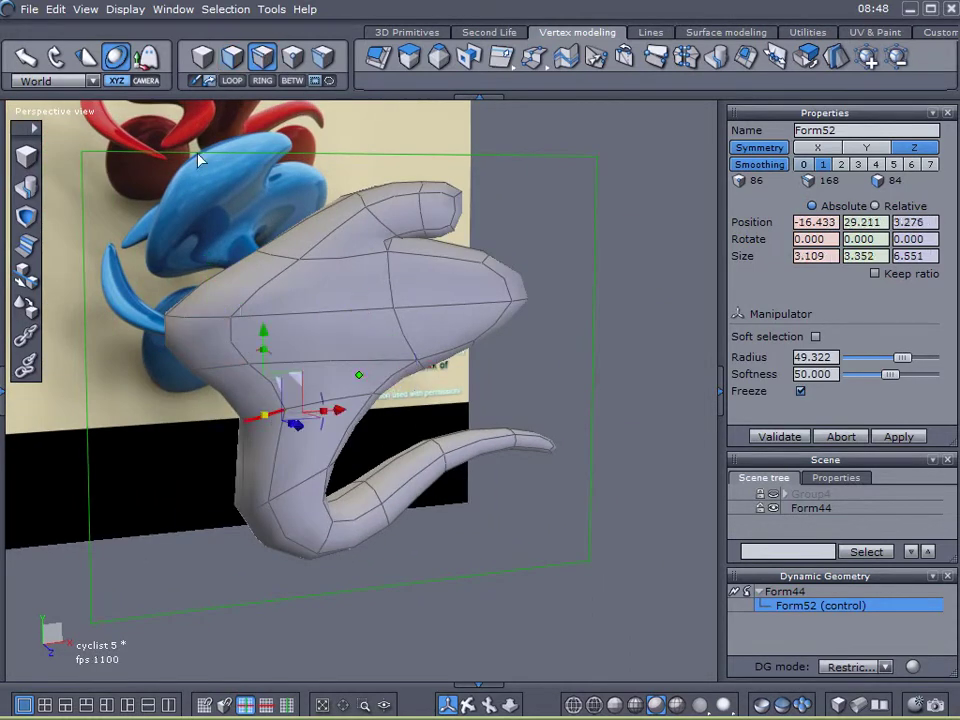
pyautogui.click(231, 82)
pyautogui.moveTo(369, 296); pyautogui.dragTo(157, 343, button='middle')
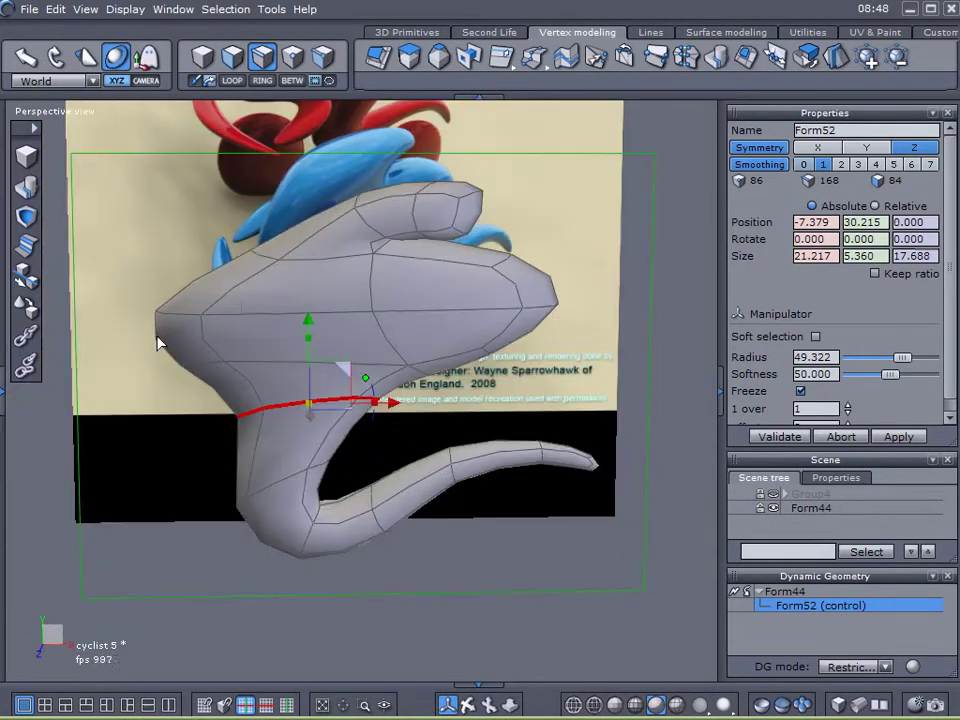
pyautogui.click(374, 395)
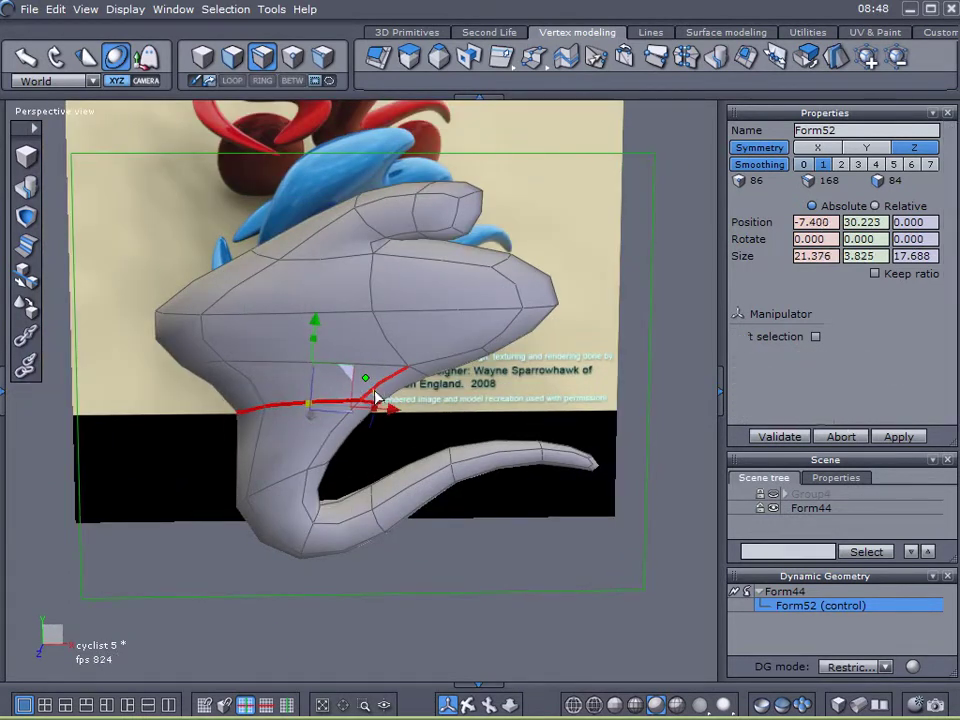
pyautogui.moveTo(500, 65); pyautogui.dragTo(499, 122)
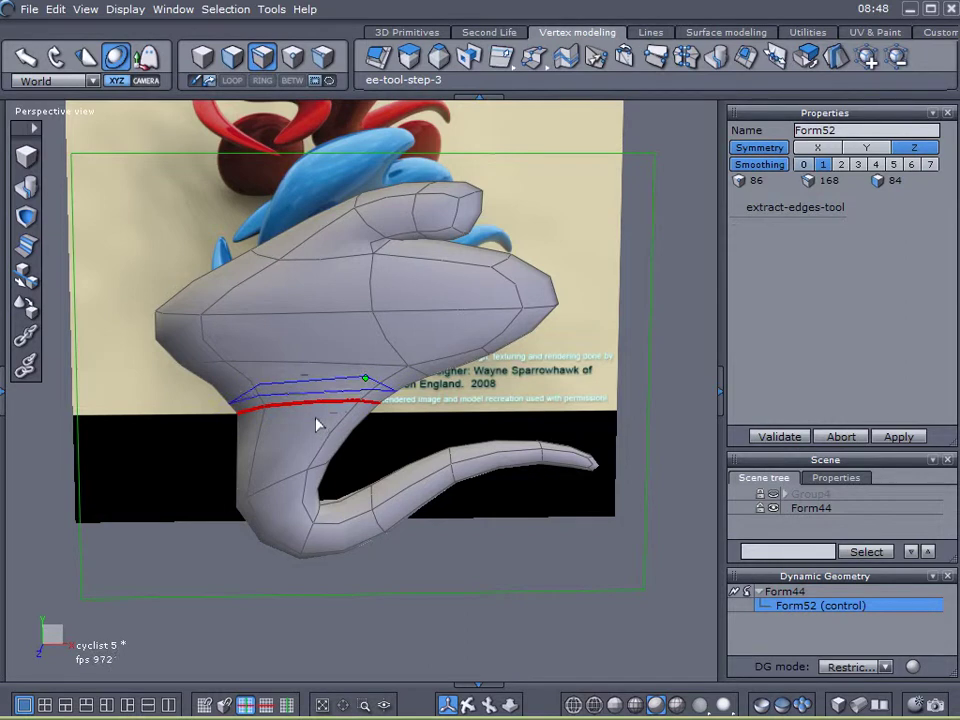
pyautogui.click(317, 426)
pyautogui.moveTo(178, 438); pyautogui.dragTo(213, 171, button='middle')
# - Pull the body's rear end face further out to about X -35.6, Y 36.9
pyautogui.click(228, 60)
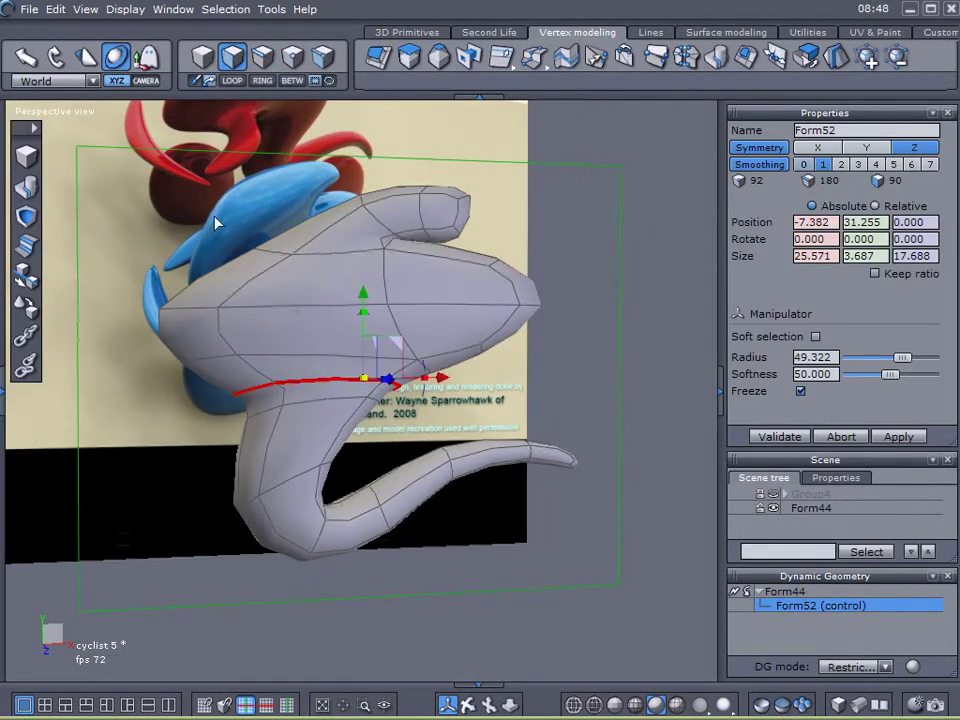
pyautogui.click(205, 361)
pyautogui.moveTo(180, 368); pyautogui.dragTo(266, 343, button='middle')
pyautogui.moveTo(265, 343); pyautogui.dragTo(223, 327)
pyautogui.hotkey('ctrl', 'z')
pyautogui.click(184, 343)
pyautogui.click(245, 326)
pyautogui.moveTo(238, 311); pyautogui.dragTo(200, 312)
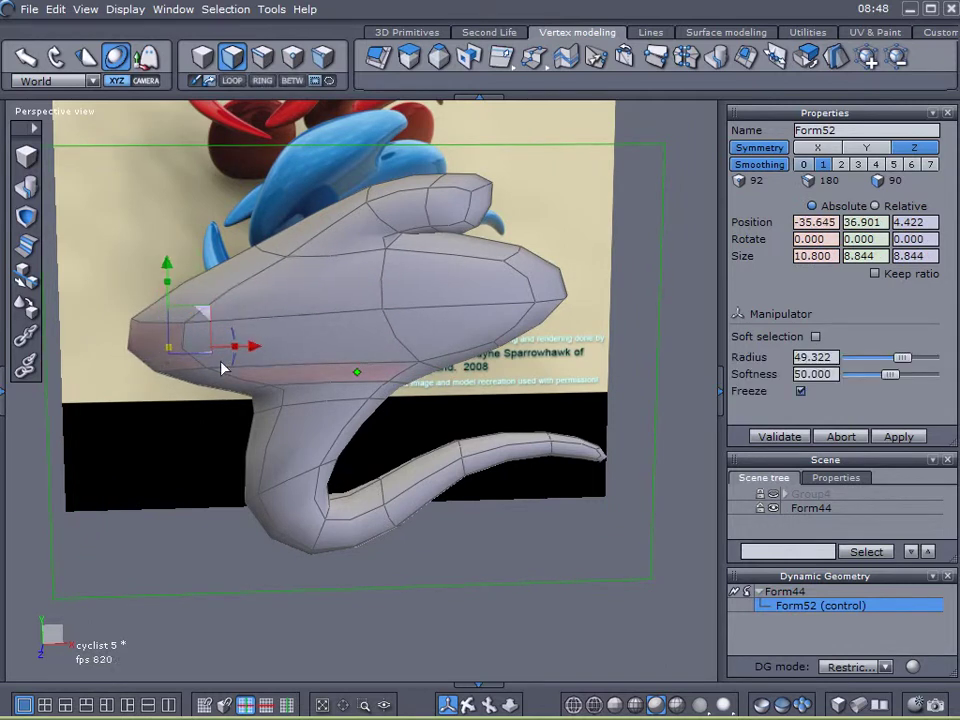
# - Select the end face of the short upper limb and narrow it to about 5.2 in Z
pyautogui.moveTo(203, 445); pyautogui.dragTo(171, 496, button='middle')
pyautogui.moveTo(354, 386); pyautogui.dragTo(343, 396, button='middle')
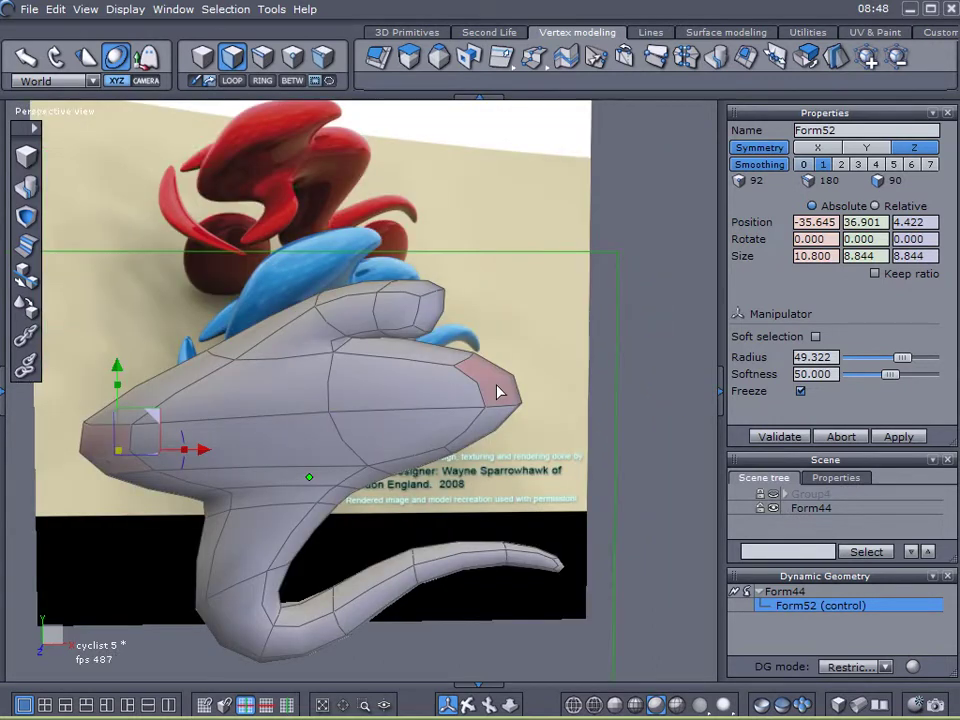
pyautogui.click(398, 318)
pyautogui.moveTo(414, 353); pyautogui.dragTo(336, 413, button='middle')
pyautogui.moveTo(345, 326); pyautogui.dragTo(370, 330)
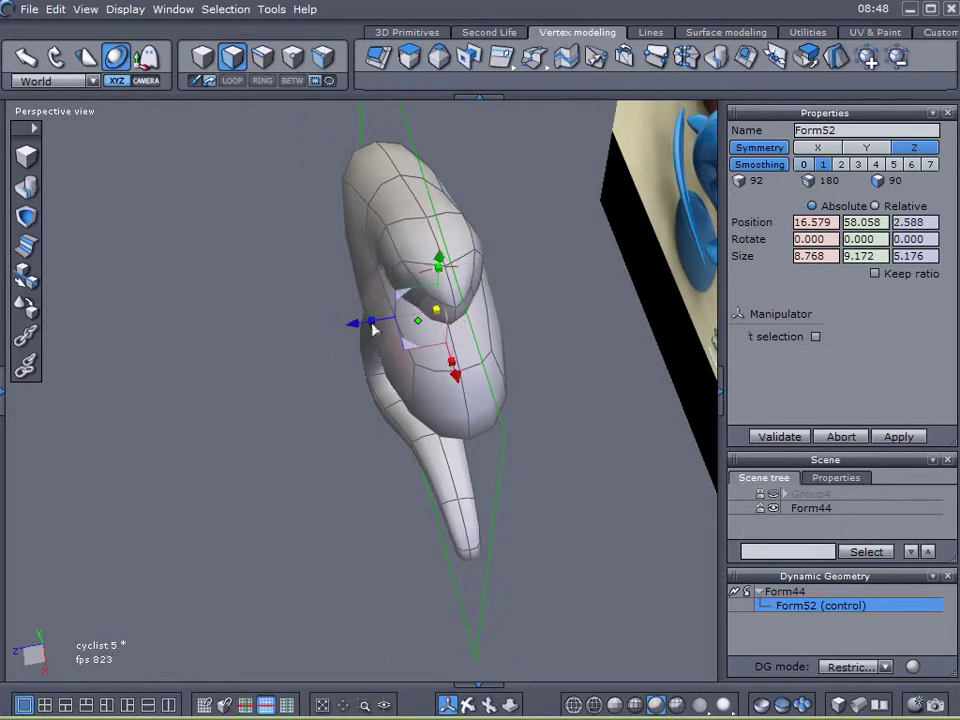
# - Select the edge loop near the upper limb's end and flatten it to about 0.27 in X
pyautogui.click(264, 57)
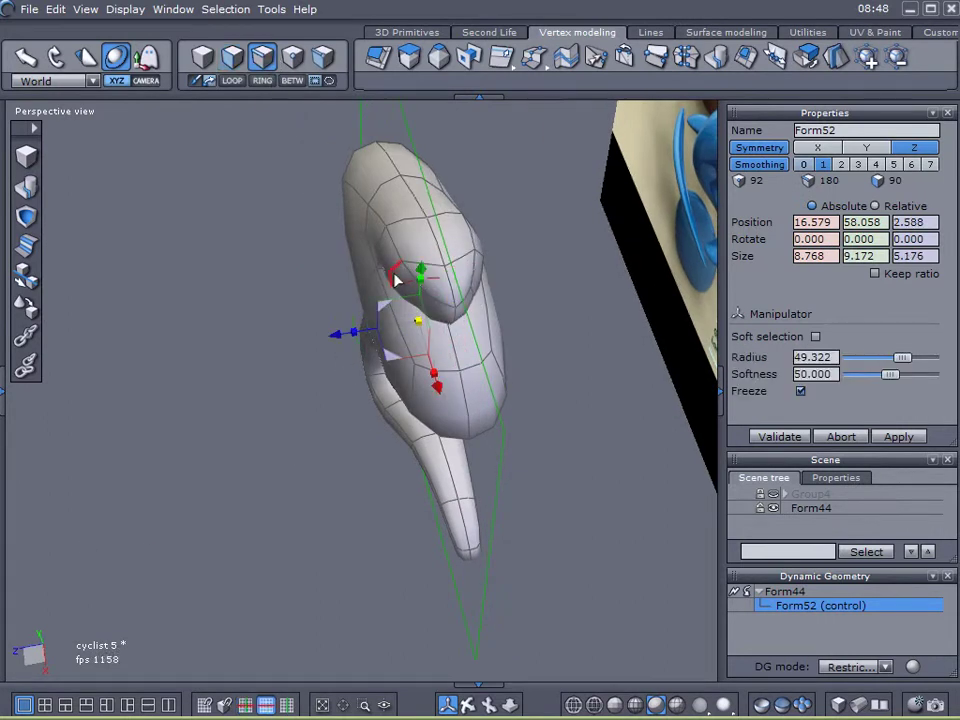
pyautogui.click(392, 272)
pyautogui.click(233, 82)
pyautogui.moveTo(300, 268); pyautogui.dragTo(425, 337, button='middle')
pyautogui.moveTo(262, 343); pyautogui.dragTo(490, 295, button='middle')
pyautogui.moveTo(481, 277); pyautogui.dragTo(453, 275)
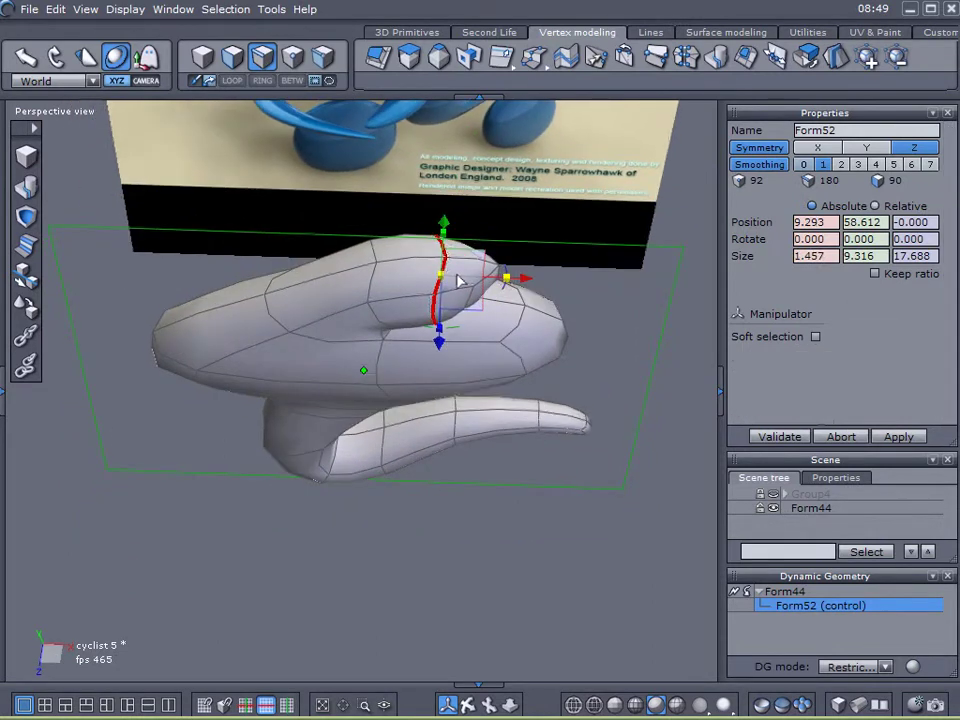
# - Flatten the edge loop at the upper limb's base to about 6.6 in X and move it to about X 0.1, Y 63.2
pyautogui.click(374, 280)
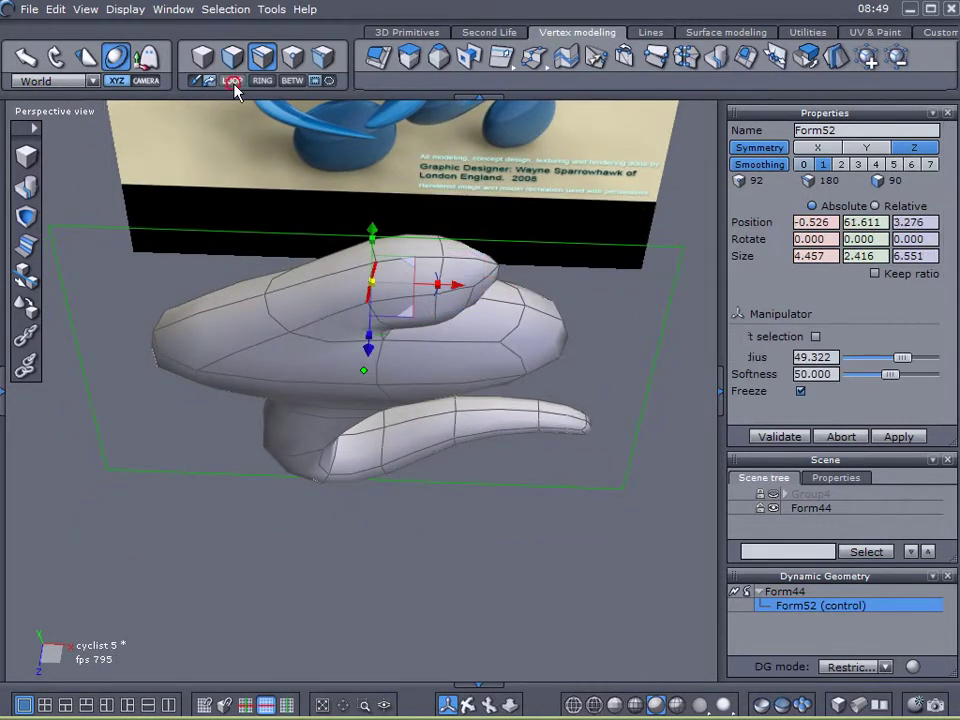
pyautogui.click(233, 82)
pyautogui.moveTo(425, 290); pyautogui.dragTo(406, 300, button='middle')
pyautogui.moveTo(463, 277); pyautogui.dragTo(434, 275)
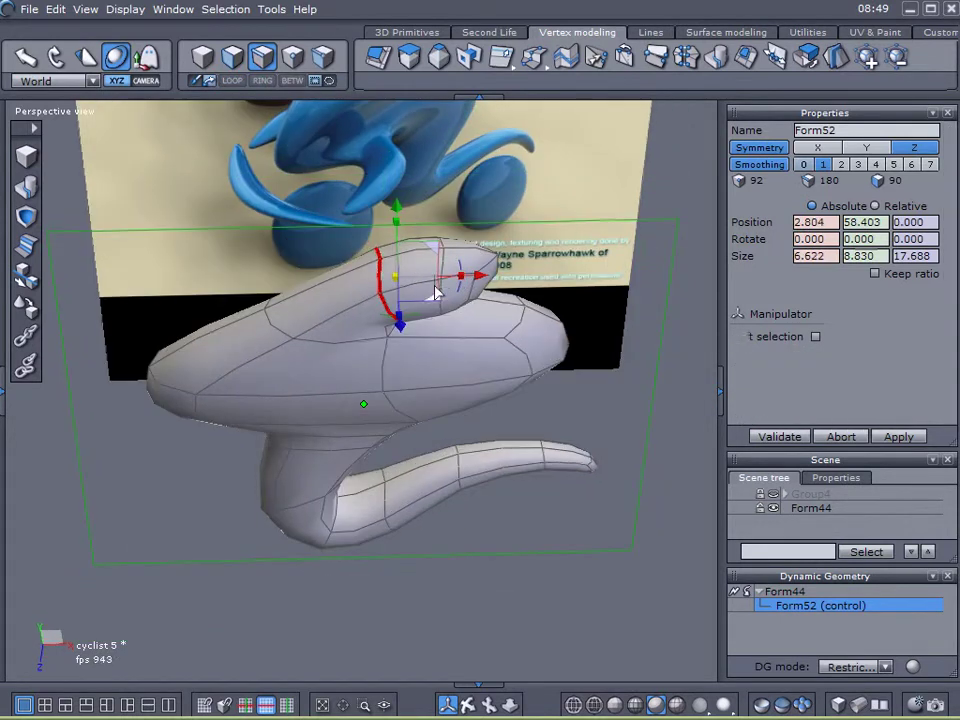
pyautogui.moveTo(425, 346); pyautogui.dragTo(422, 313, button='middle')
pyautogui.scroll(3, 422, 318)
pyautogui.moveTo(407, 358); pyautogui.dragTo(409, 319, button='middle')
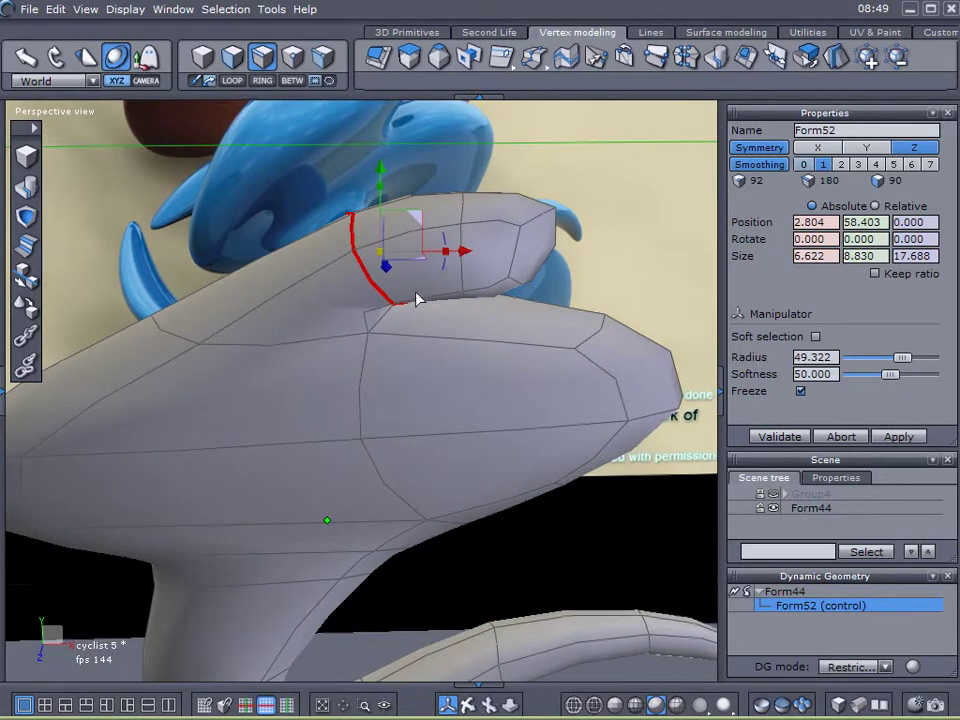
pyautogui.moveTo(413, 222); pyautogui.dragTo(441, 197, button='middle')
# - Raise the upper limb's middle edge loop to about X 9.6, Y 63.2 and its end face to about X 19.1, Y 63.3
pyautogui.click(462, 194)
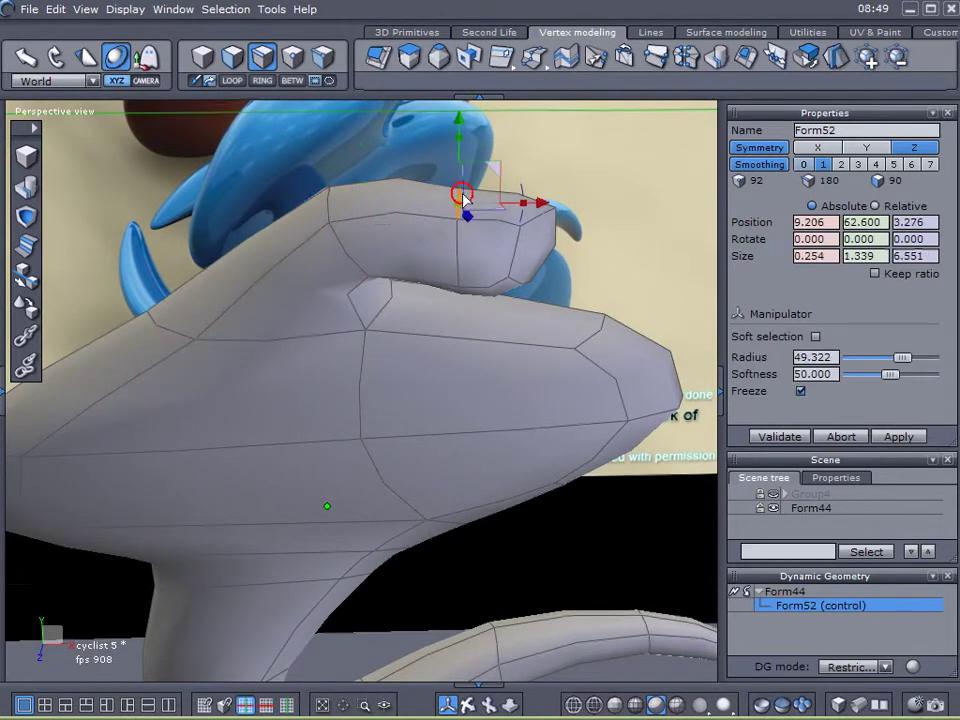
pyautogui.click(229, 83)
pyautogui.moveTo(350, 150); pyautogui.dragTo(329, 225, button='middle')
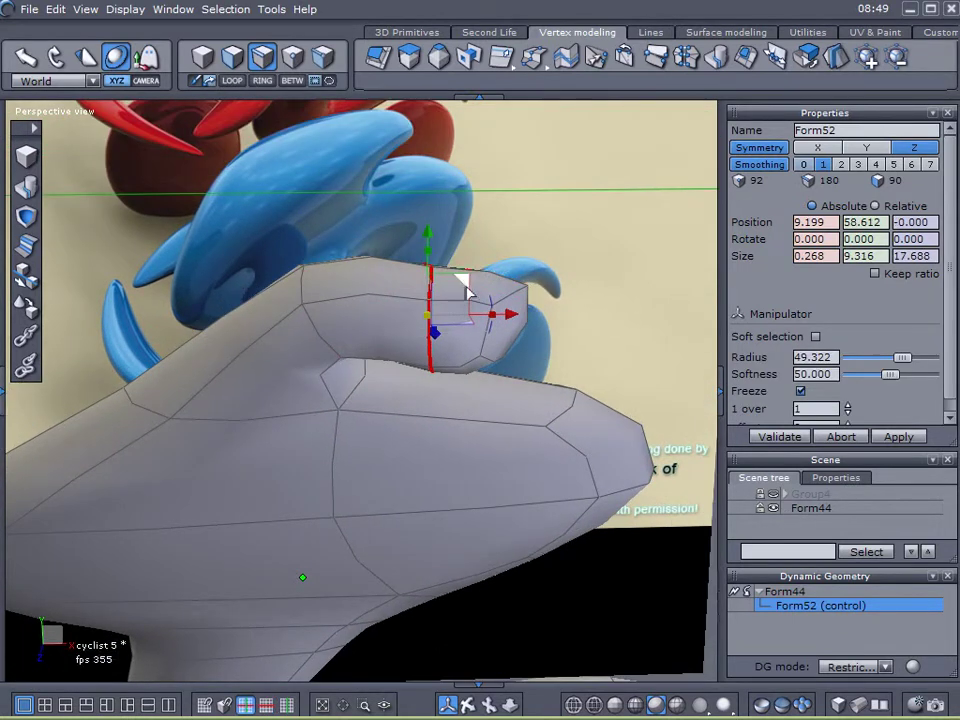
pyautogui.moveTo(469, 271); pyautogui.dragTo(474, 231)
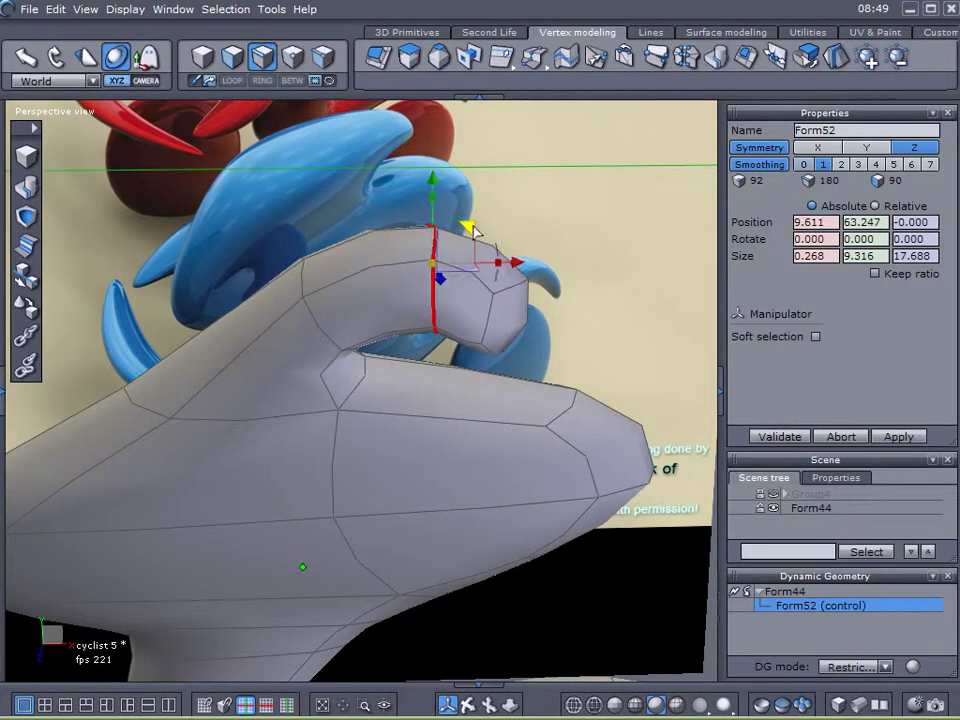
pyautogui.click(231, 60)
pyautogui.click(500, 312)
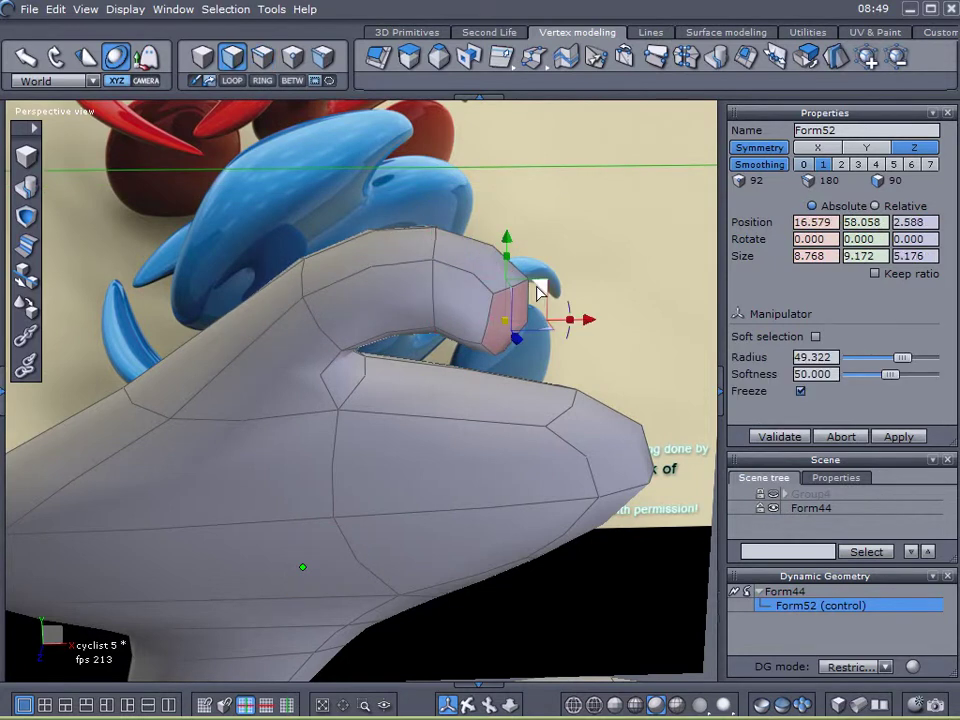
pyautogui.moveTo(540, 288); pyautogui.dragTo(567, 230)
pyautogui.moveTo(359, 269); pyautogui.dragTo(345, 310, button='middle')
# - Lower the upper limb's middle edge loop to about X 10, Y 61.8 and shift its end face to about X 20.3, Y 62.5
pyautogui.click(264, 60)
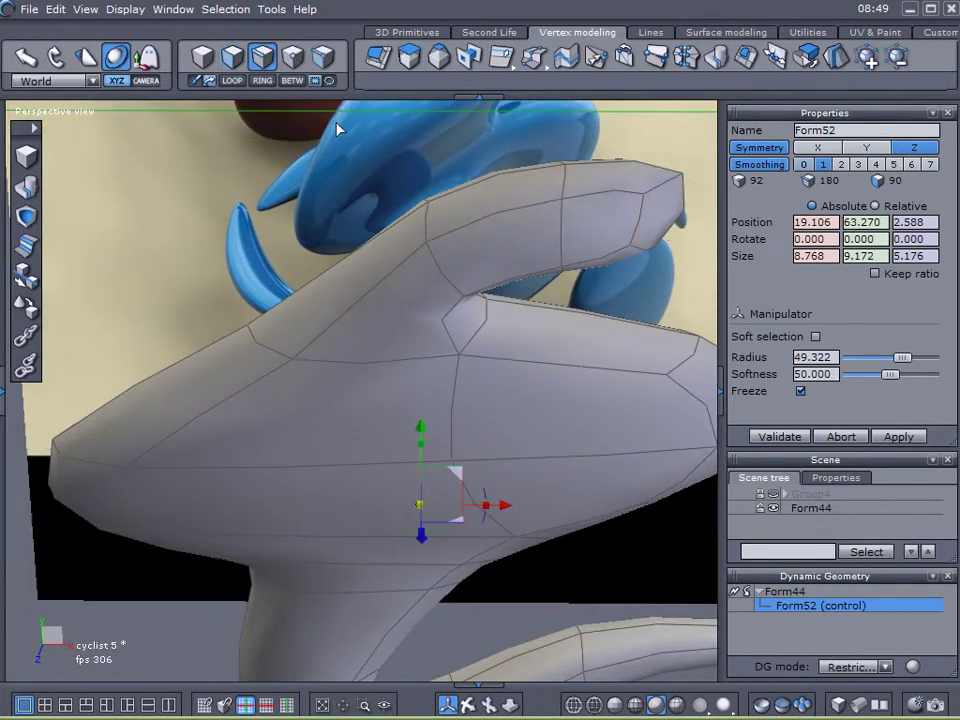
pyautogui.click(563, 236)
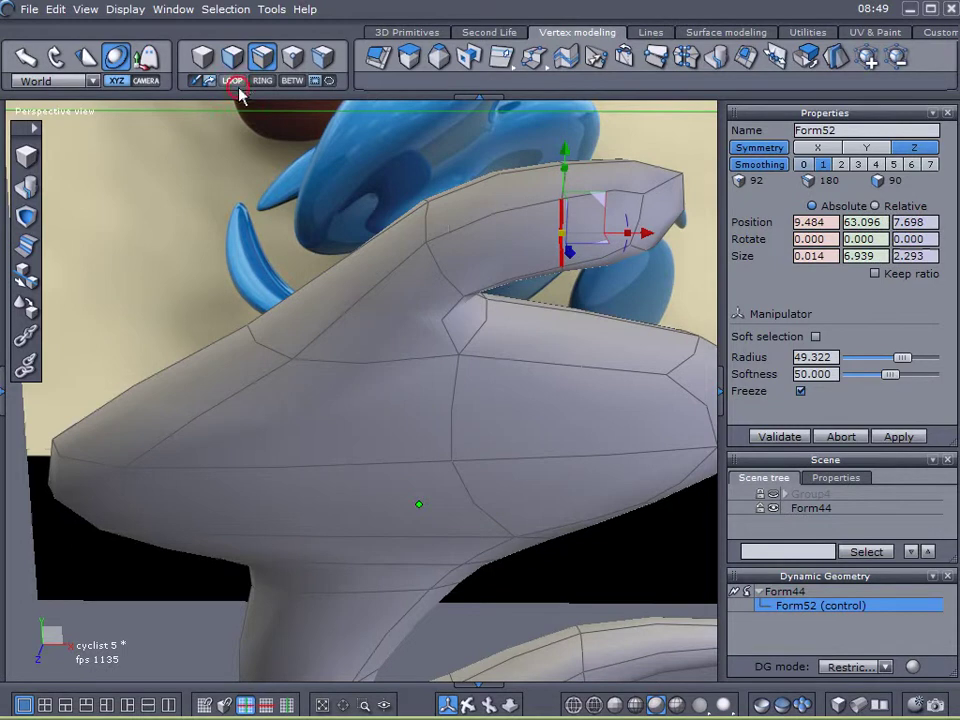
pyautogui.click(236, 84)
pyautogui.moveTo(603, 186); pyautogui.dragTo(606, 207)
pyautogui.click(230, 66)
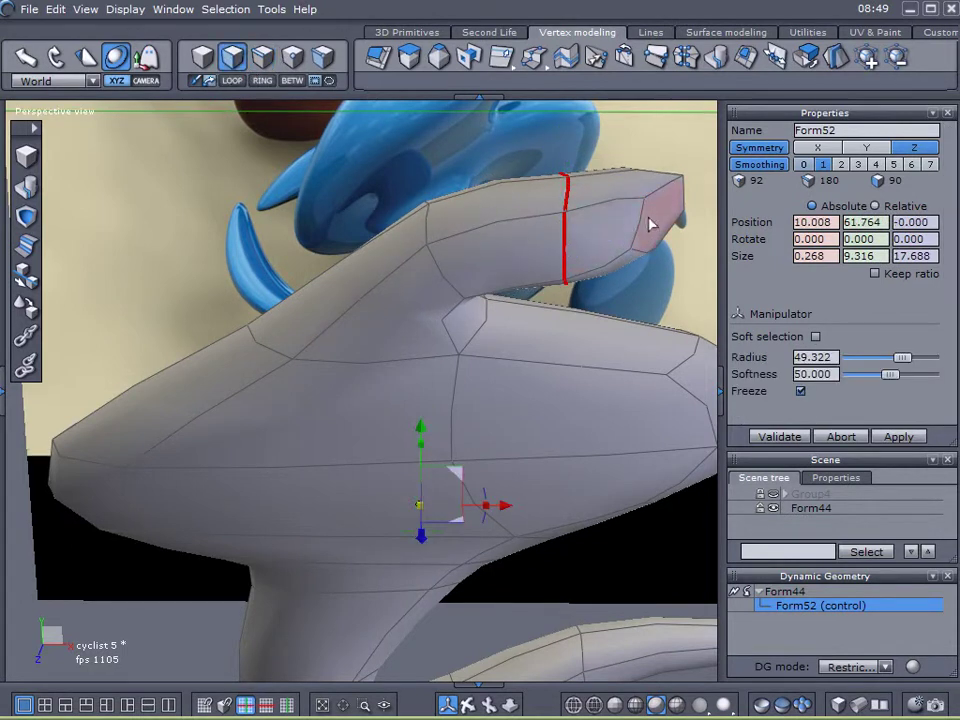
pyautogui.click(676, 193)
pyautogui.moveTo(703, 192)
pyautogui.mouseDown()
pyautogui.moveTo(697, 203)
pyautogui.moveTo(700, 190)
pyautogui.mouseUp()
# - Select the upper limb's middle edge loop from the front and scale it down to taper the limb
pyautogui.moveTo(591, 281); pyautogui.dragTo(355, 212, button='middle')
pyautogui.click(259, 57)
pyautogui.click(465, 204)
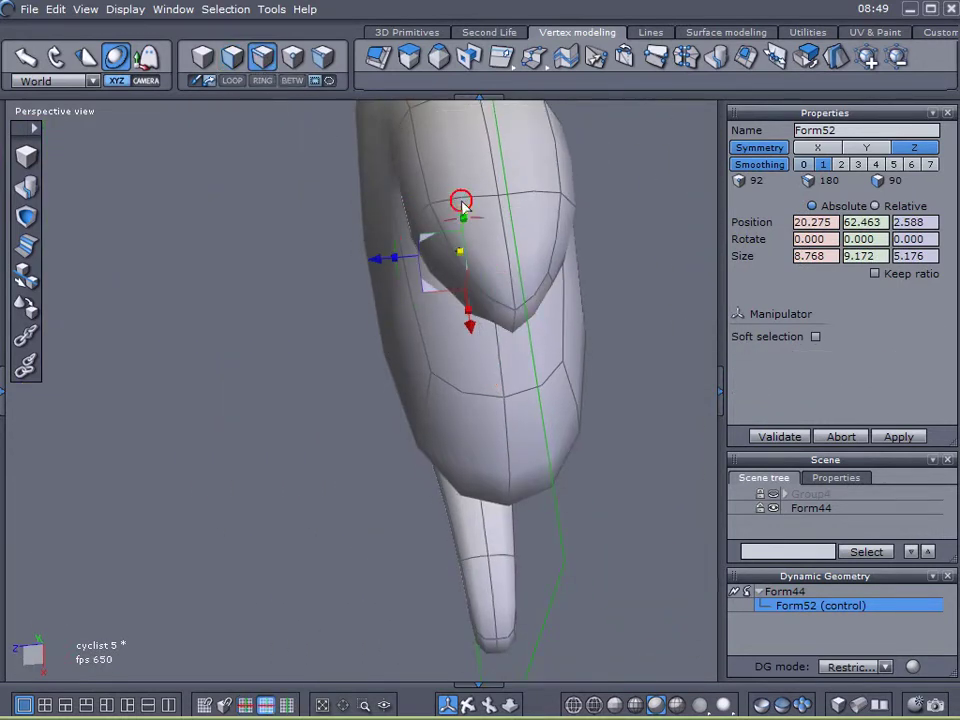
pyautogui.click(466, 188)
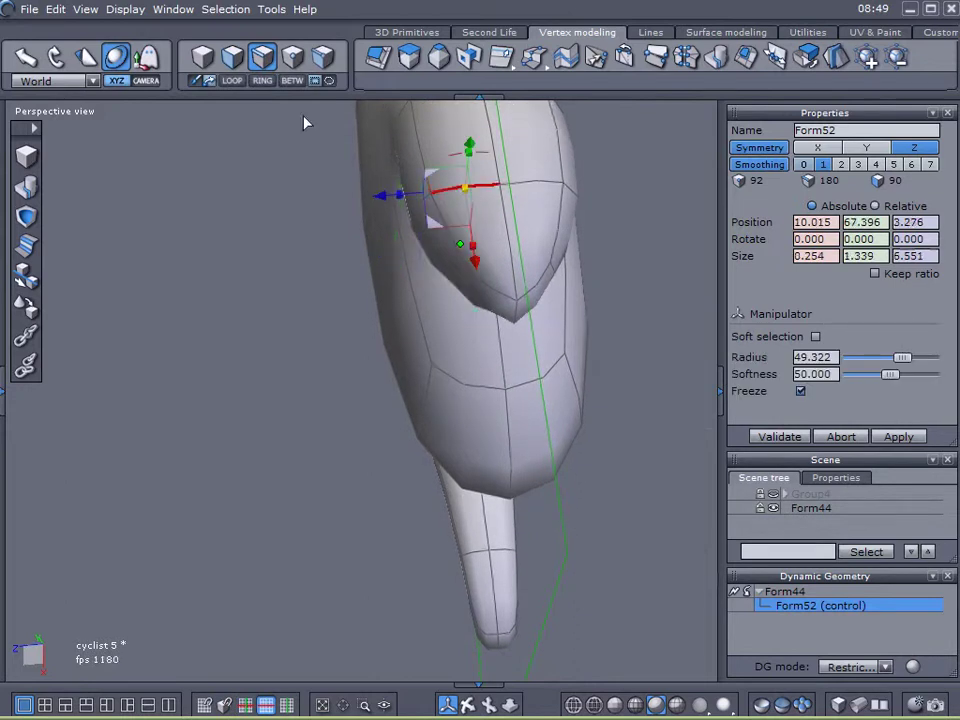
pyautogui.click(231, 81)
pyautogui.moveTo(495, 209); pyautogui.dragTo(408, 211)
# - Scale down the edge loop at the upper limb's base to about 4.8 x 6.4 x 12.8
pyautogui.moveTo(409, 213); pyautogui.dragTo(369, 235, button='right')
pyautogui.click(342, 183)
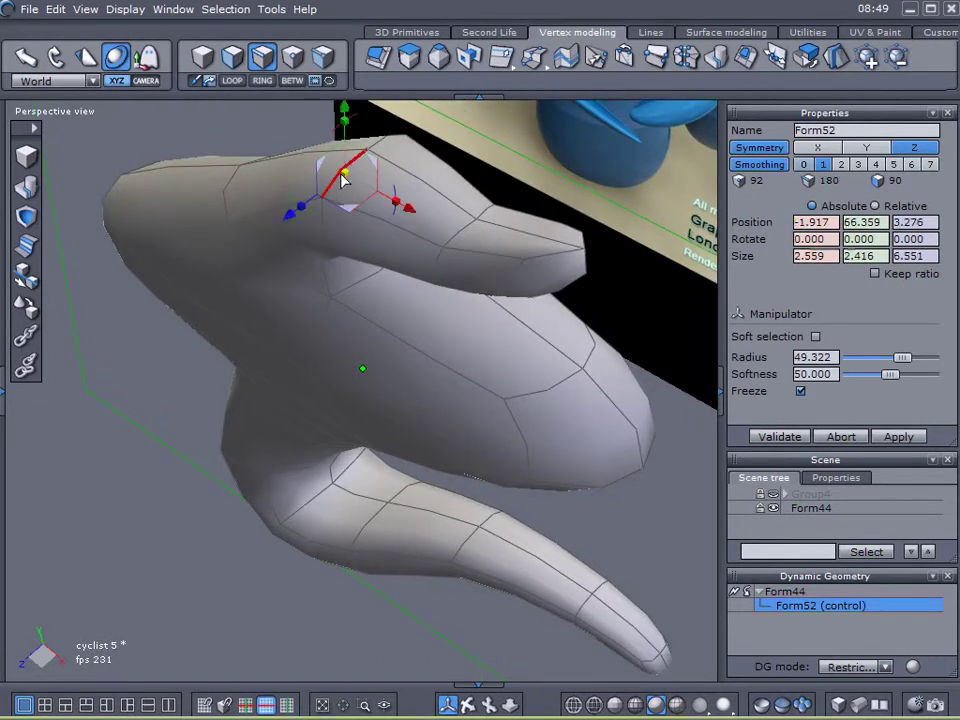
pyautogui.click(231, 84)
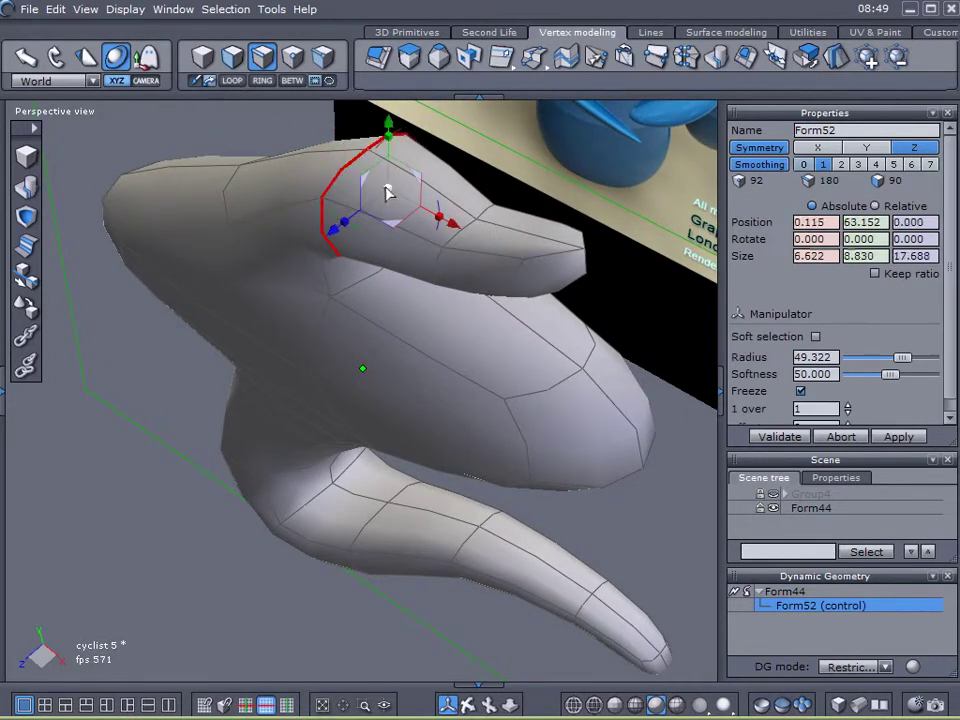
pyautogui.moveTo(385, 188); pyautogui.dragTo(335, 209)
# - Raise the upper limb's middle edge loop slightly to arch the limb's profile
pyautogui.moveTo(335, 209); pyautogui.dragTo(171, 345, button='right')
pyautogui.moveTo(172, 350)
pyautogui.mouseDown(button='middle')
pyautogui.moveTo(536, 199)
pyautogui.moveTo(493, 195)
pyautogui.mouseUp(button='middle')
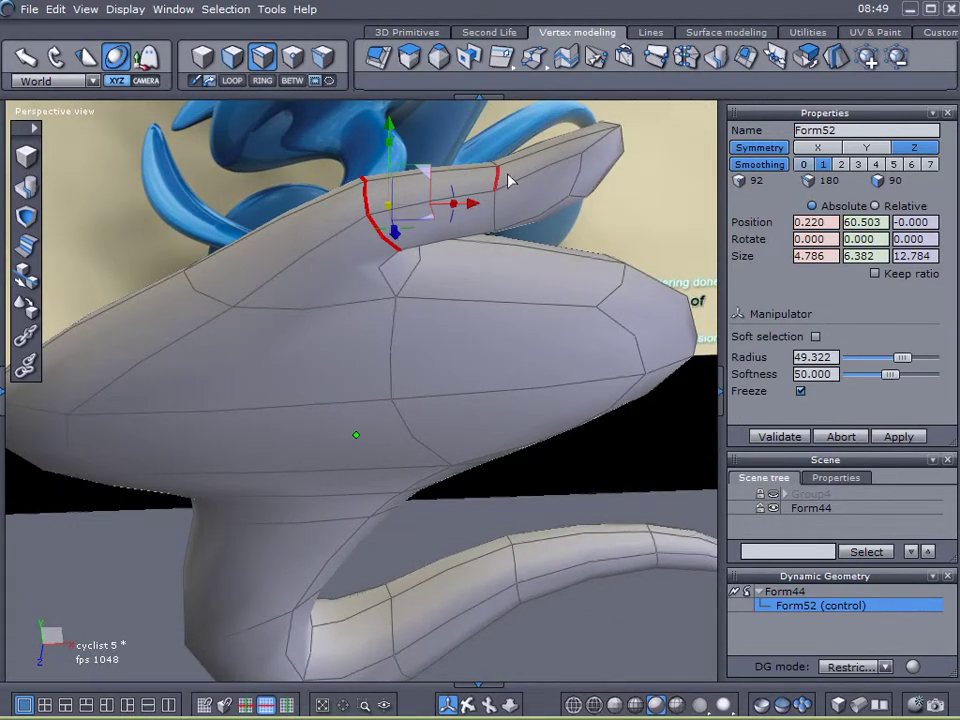
pyautogui.click(497, 178)
pyautogui.hotkey('alt', 'l')
pyautogui.moveTo(529, 160); pyautogui.dragTo(541, 140)
# - Scale down the upper limb's end face to about 4.5 x 4.7 x 3.5 and place it at about X 20.2, Y 63.5
pyautogui.click(232, 56)
pyautogui.click(597, 160)
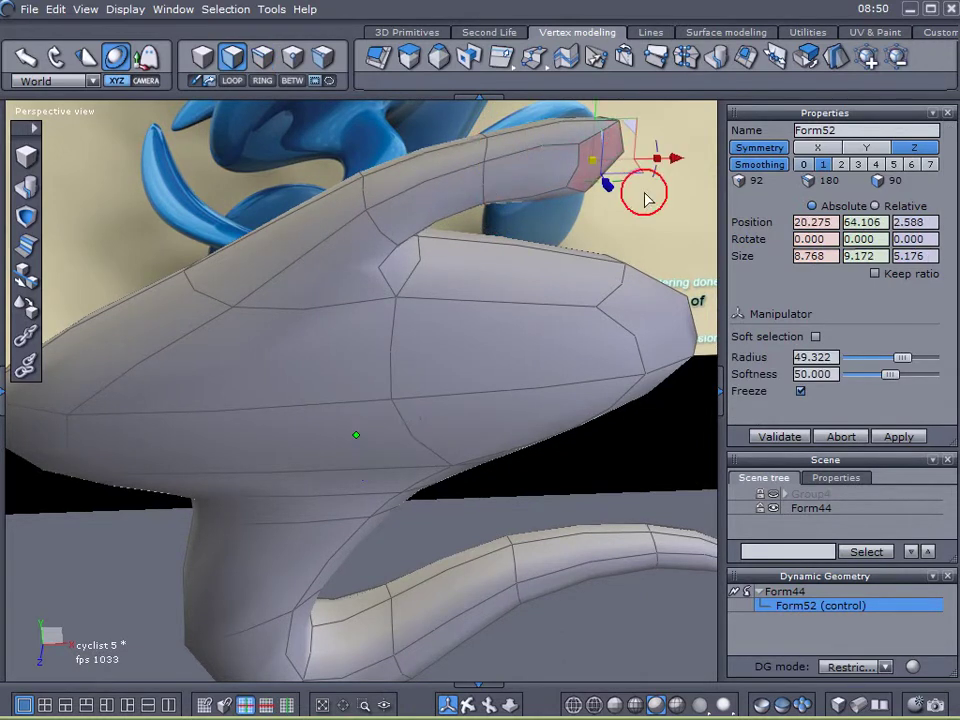
pyautogui.moveTo(662, 237); pyautogui.dragTo(283, 292, button='right')
pyautogui.moveTo(434, 182); pyautogui.dragTo(379, 273, button='middle')
pyautogui.moveTo(379, 273); pyautogui.dragTo(621, 243, button='right')
pyautogui.moveTo(503, 270); pyautogui.dragTo(423, 271)
pyautogui.moveTo(540, 268); pyautogui.dragTo(553, 240)
# - Pull the side vertex behind the upper limb's base outward to about Z 12.2 to widen the body
pyautogui.moveTo(553, 240); pyautogui.dragTo(495, 306, button='middle')
pyautogui.click(292, 60)
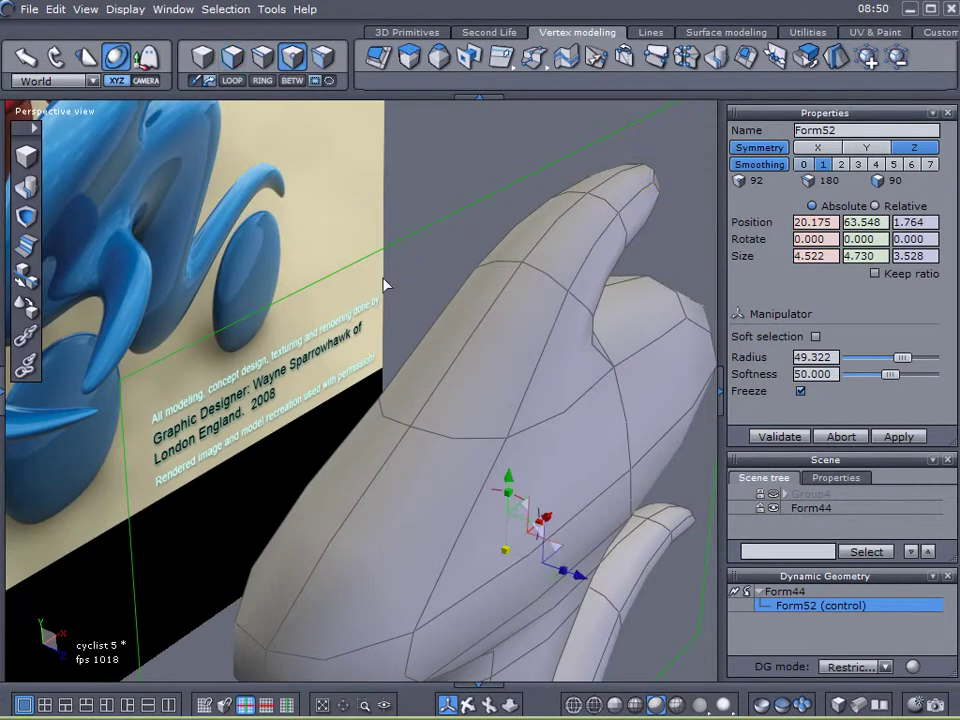
pyautogui.keyDown('alt'); pyautogui.moveTo(482, 322); pyautogui.dragTo(446, 305, button='right'); pyautogui.keyUp('alt')
pyautogui.keyDown('alt'); pyautogui.moveTo(446, 305); pyautogui.dragTo(450, 345); pyautogui.keyUp('alt')
pyautogui.click(473, 389)
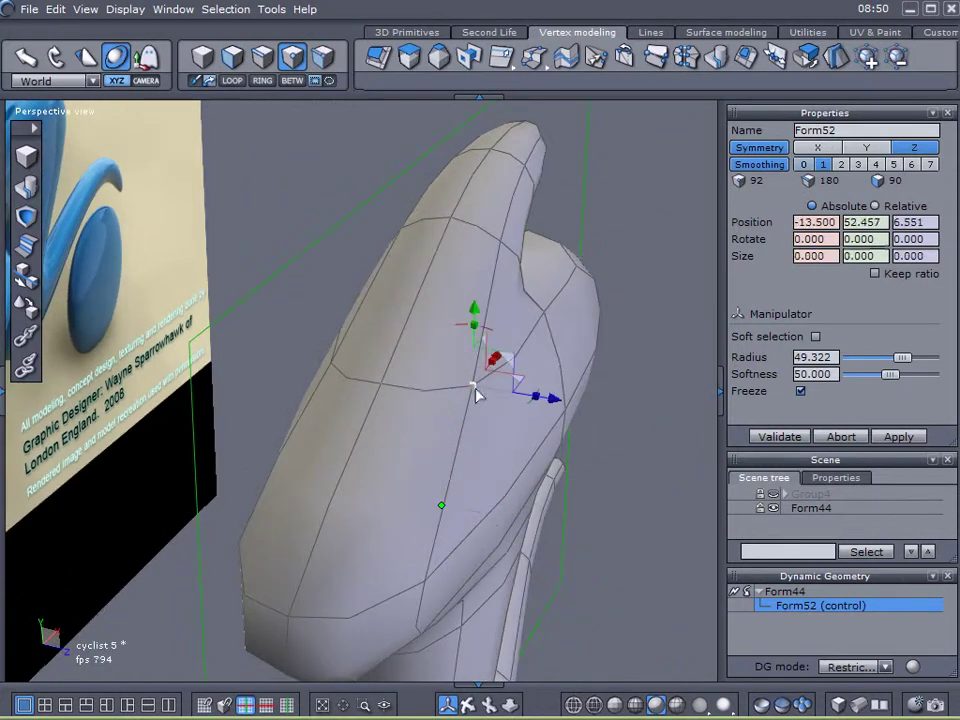
pyautogui.moveTo(557, 406); pyautogui.dragTo(625, 406)
# - Select the vertex on the body's upper rear contour and move it up and back to round the outline
pyautogui.keyDown('alt'); pyautogui.moveTo(552, 441); pyautogui.dragTo(198, 398); pyautogui.keyUp('alt')
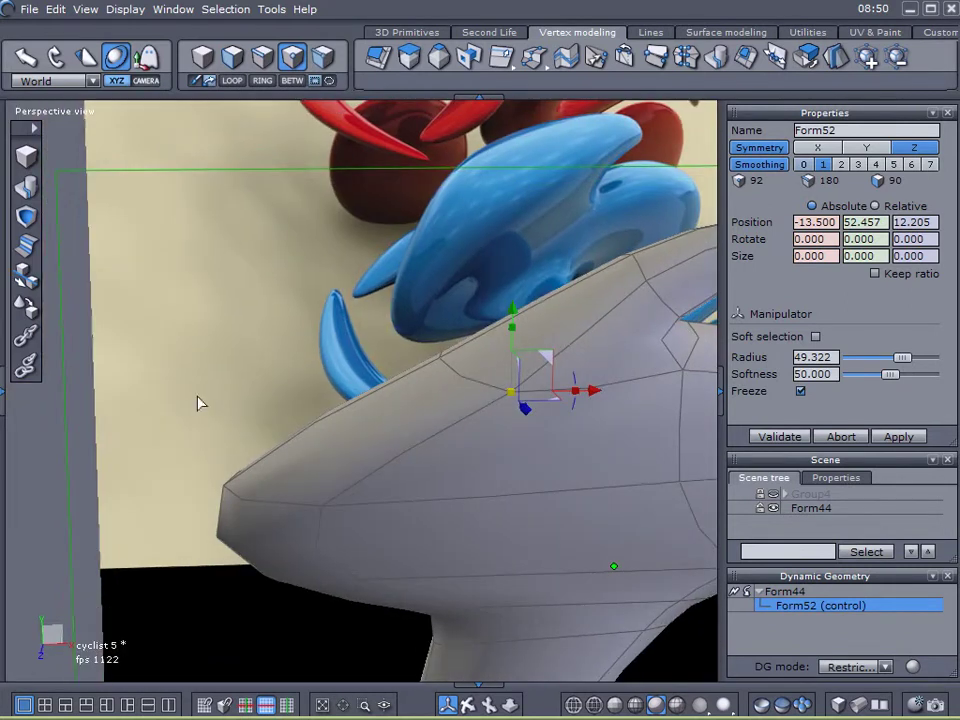
pyautogui.click(438, 368)
pyautogui.keyDown('alt'); pyautogui.moveTo(430, 373); pyautogui.dragTo(475, 391); pyautogui.keyUp('alt')
pyautogui.moveTo(474, 325); pyautogui.dragTo(420, 289)
pyautogui.moveTo(428, 311); pyautogui.dragTo(422, 447, button='middle')
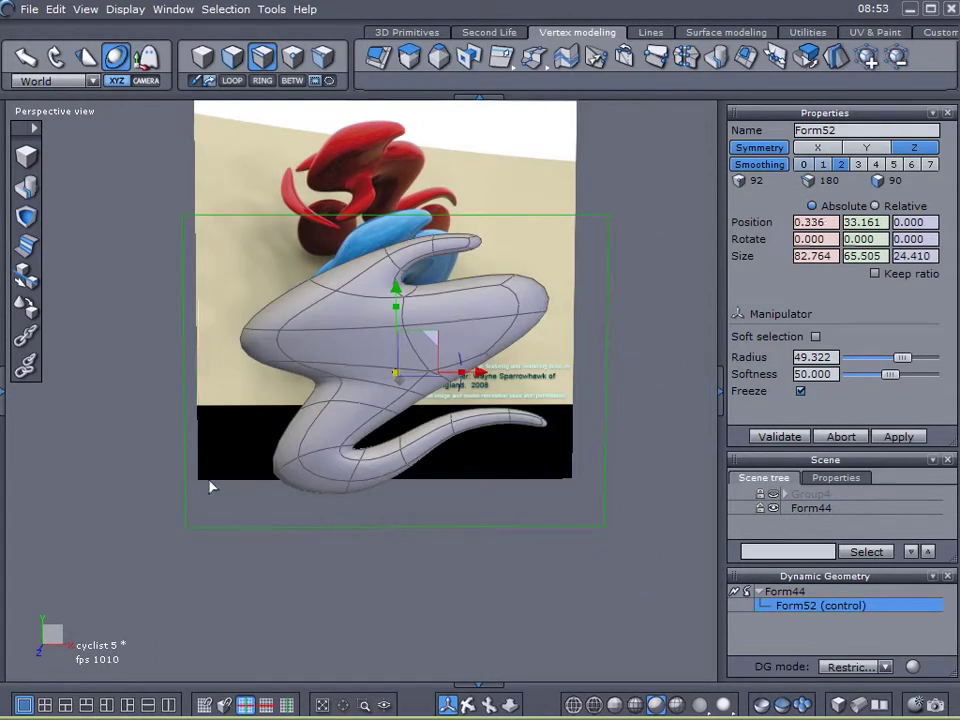
pyautogui.moveTo(210, 487); pyautogui.dragTo(418, 506, button='middle')
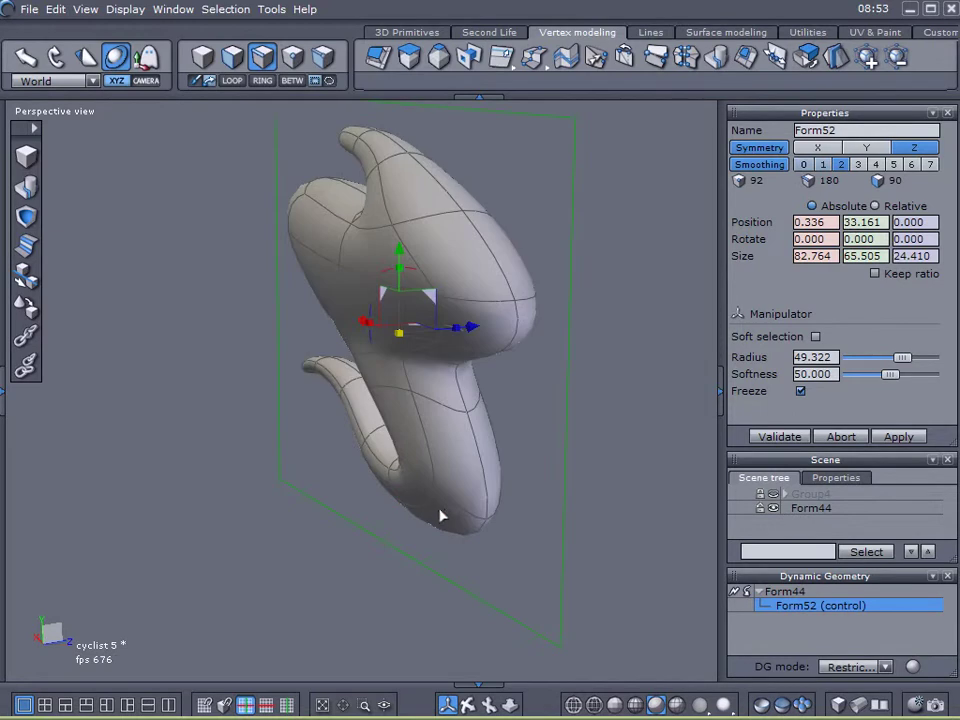
pyautogui.scroll(3, 440, 516)
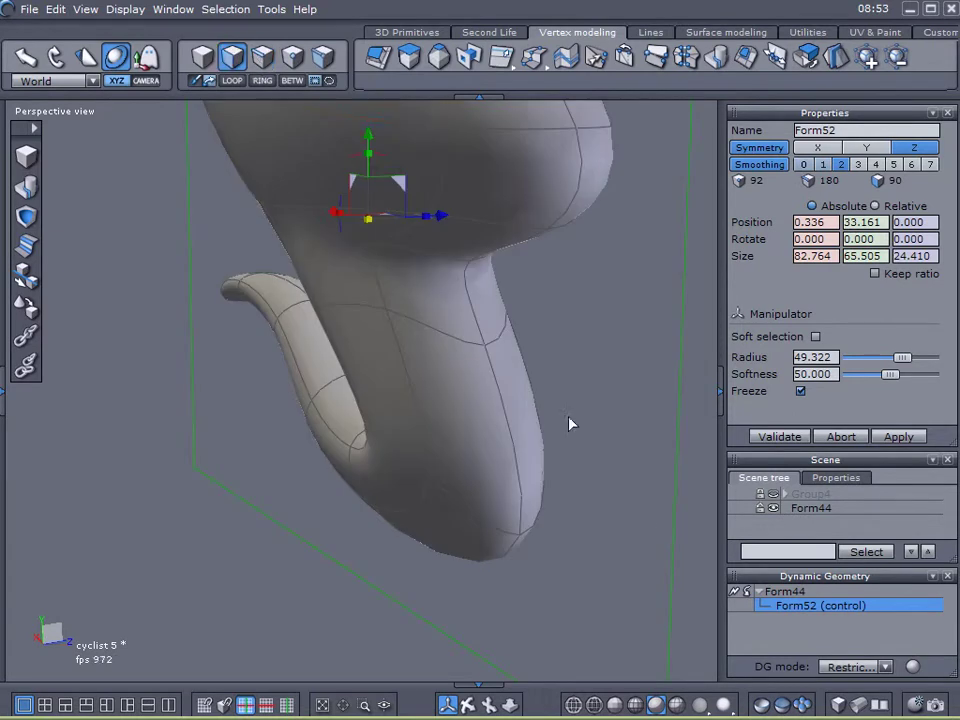
# - Narrow the face at the body's lower bulge to about 4.6 along Z to slim the tip
pyautogui.moveTo(569, 424); pyautogui.dragTo(585, 486, button='middle')
pyautogui.click(474, 529)
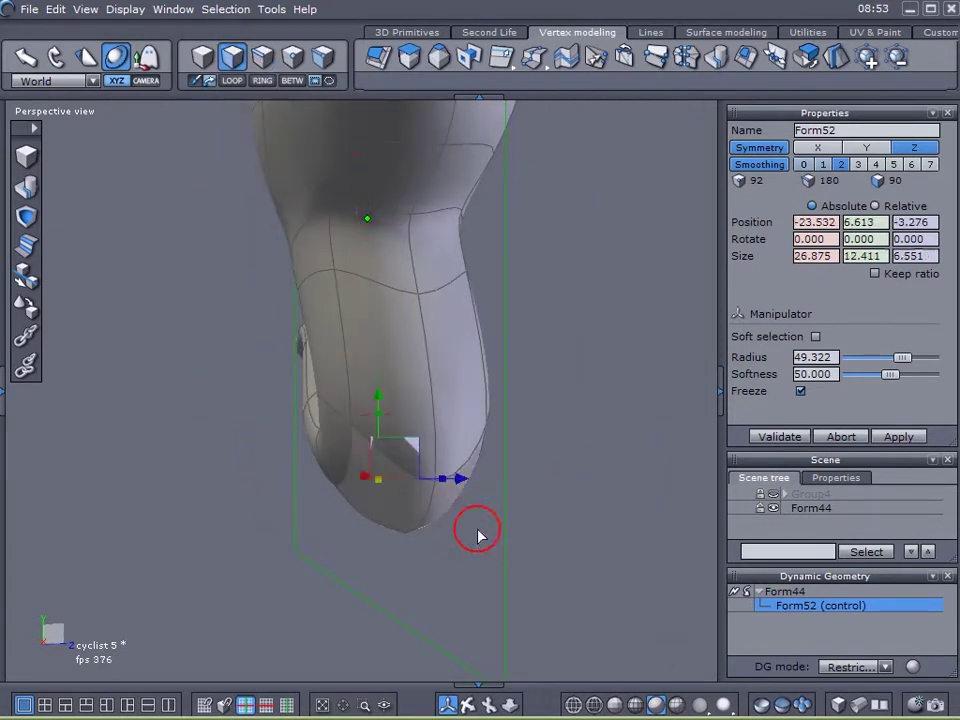
pyautogui.moveTo(474, 529); pyautogui.dragTo(385, 528, button='middle')
pyautogui.moveTo(459, 483); pyautogui.dragTo(484, 484)
pyautogui.moveTo(446, 495); pyautogui.dragTo(478, 487, button='middle')
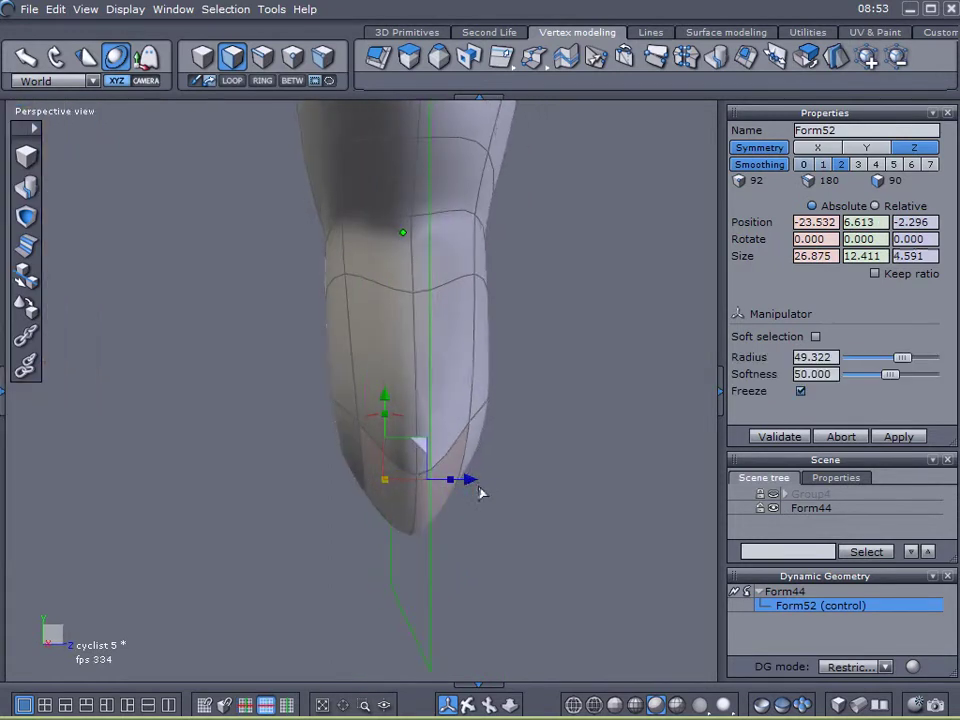
# - Pull the side vertex above the body's lower tip outward to about Z -7.8
pyautogui.click(290, 60)
pyautogui.click(356, 426)
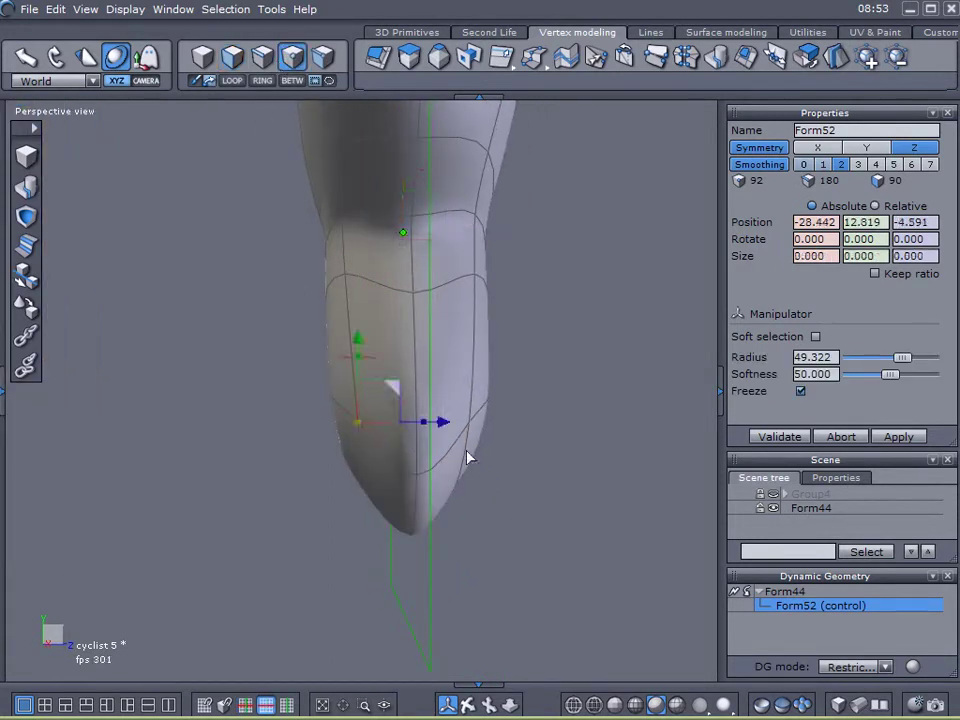
pyautogui.moveTo(441, 424); pyautogui.dragTo(402, 422)
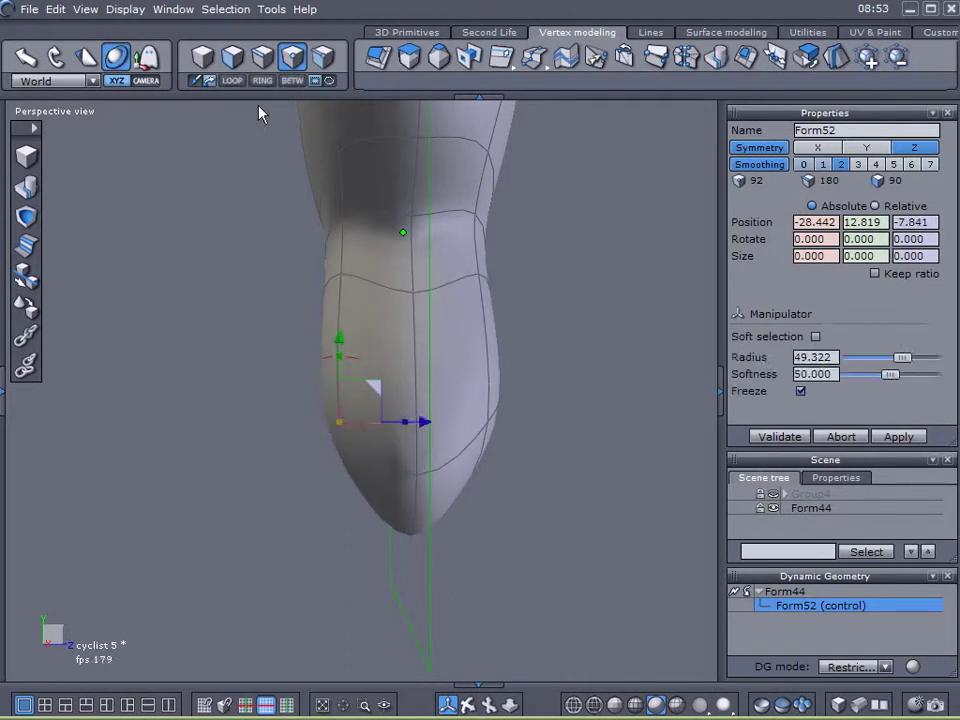
# - Narrow the face at the body's lower tip to about 7.7 along Z
pyautogui.click(232, 56)
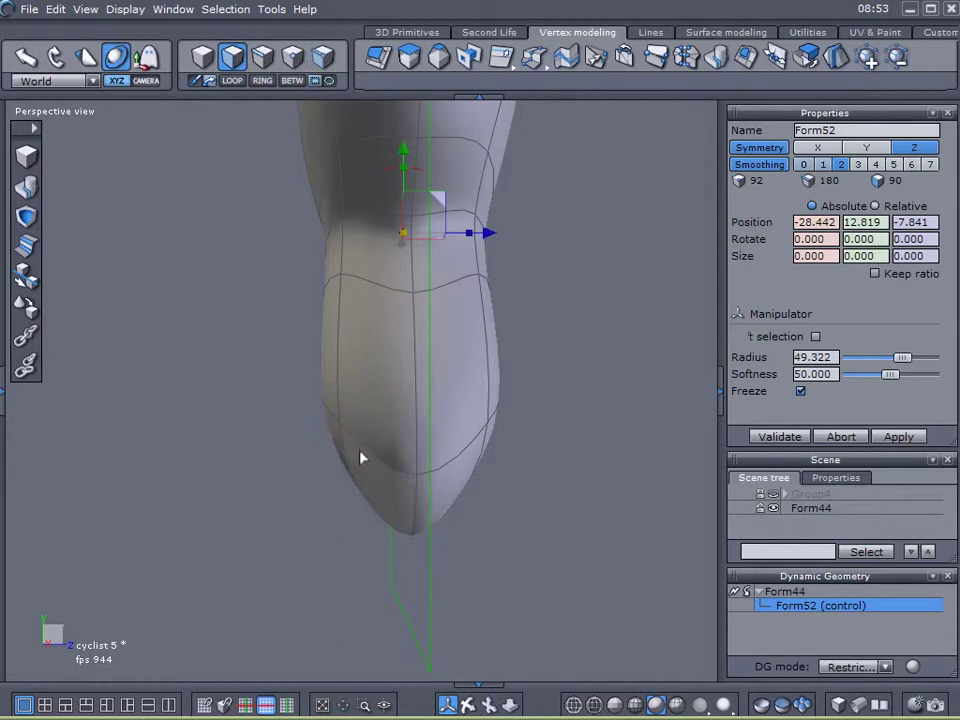
pyautogui.click(444, 463)
pyautogui.moveTo(343, 516); pyautogui.dragTo(593, 500, button='middle')
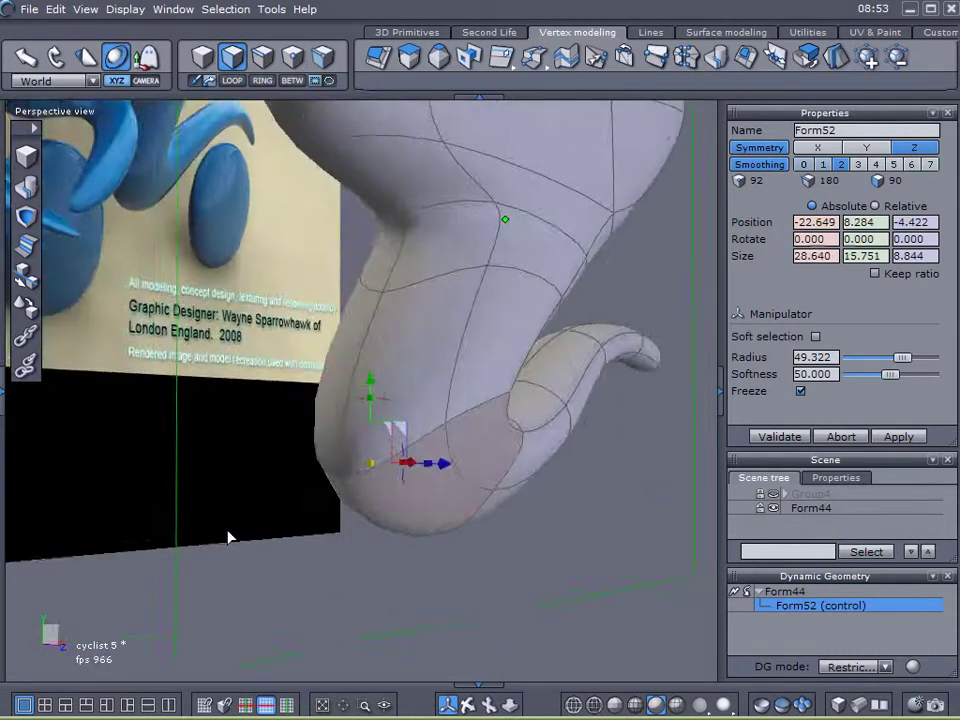
pyautogui.moveTo(228, 531); pyautogui.dragTo(379, 492, button='right')
pyautogui.moveTo(452, 466); pyautogui.dragTo(471, 470)
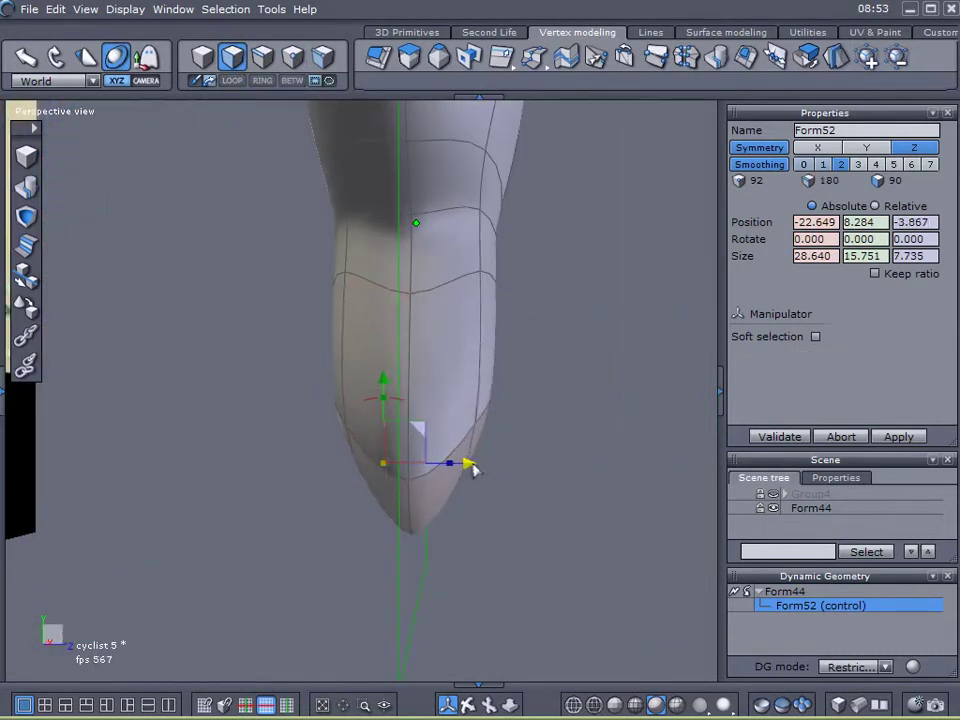
# - Select the front and side faces of the lower body section and narrow them to about 7.1 along Z
pyautogui.click(344, 352)
pyautogui.moveTo(344, 349); pyautogui.dragTo(264, 346)
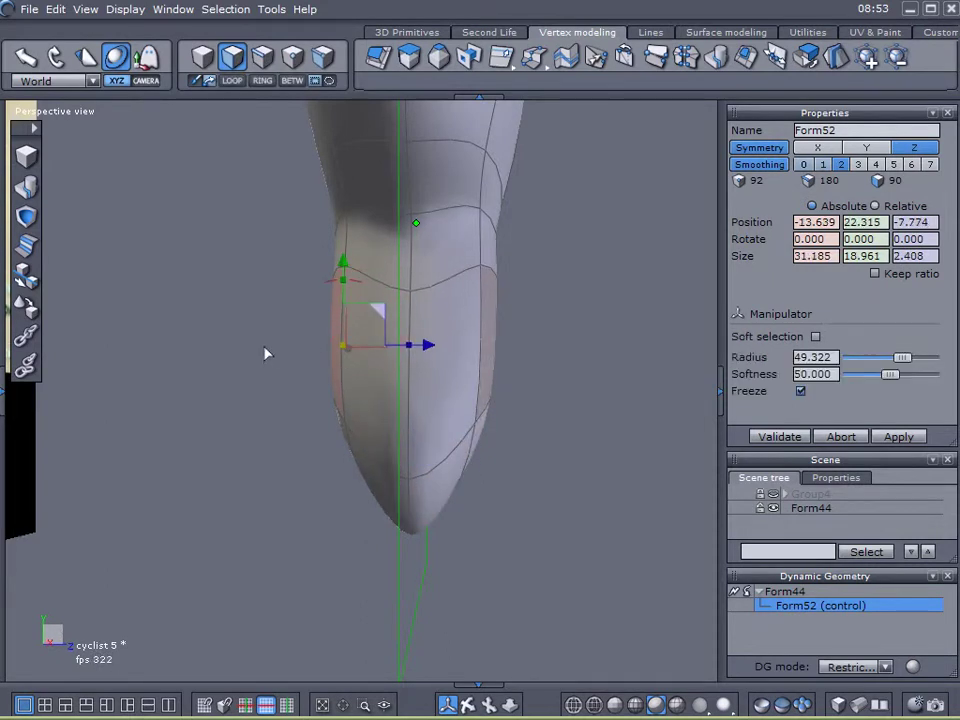
pyautogui.click(264, 346)
pyautogui.moveTo(335, 383); pyautogui.dragTo(475, 380)
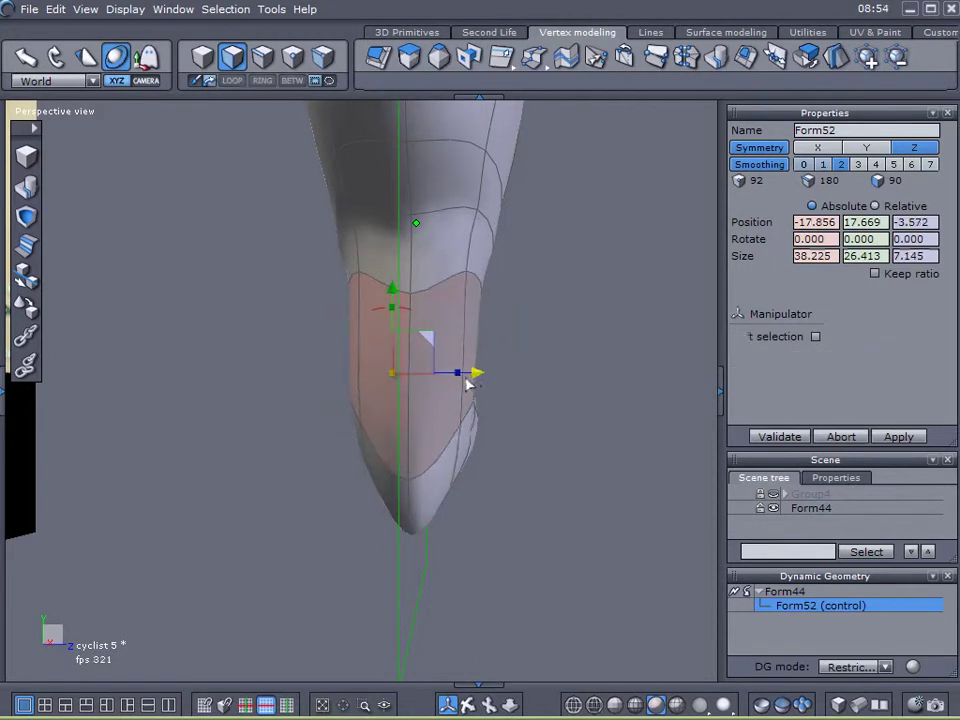
# - Pull the vertex in the middle of the upper body's side outward to about Z 13.8 to widen the body
pyautogui.moveTo(460, 383); pyautogui.dragTo(169, 454, button='middle')
pyautogui.scroll(-4, 337, 402)
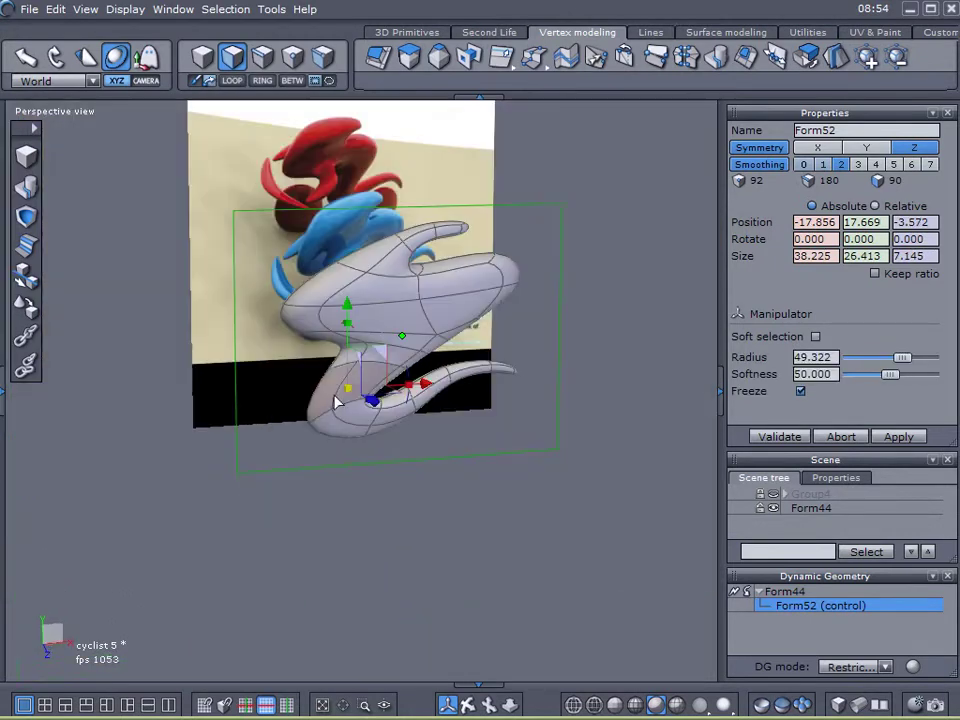
pyautogui.scroll(6, 378, 357)
pyautogui.scroll(-4, 386, 360)
pyautogui.moveTo(471, 412); pyautogui.dragTo(652, 417, button='middle')
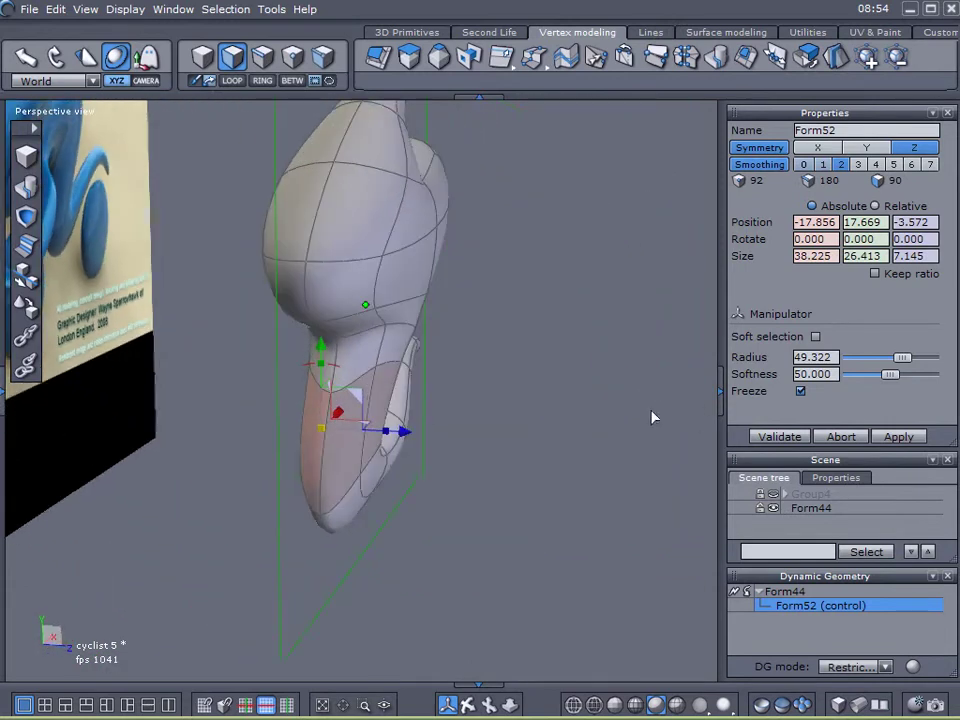
pyautogui.click(297, 60)
pyautogui.moveTo(392, 236); pyautogui.dragTo(439, 253, button='middle')
pyautogui.click(460, 295)
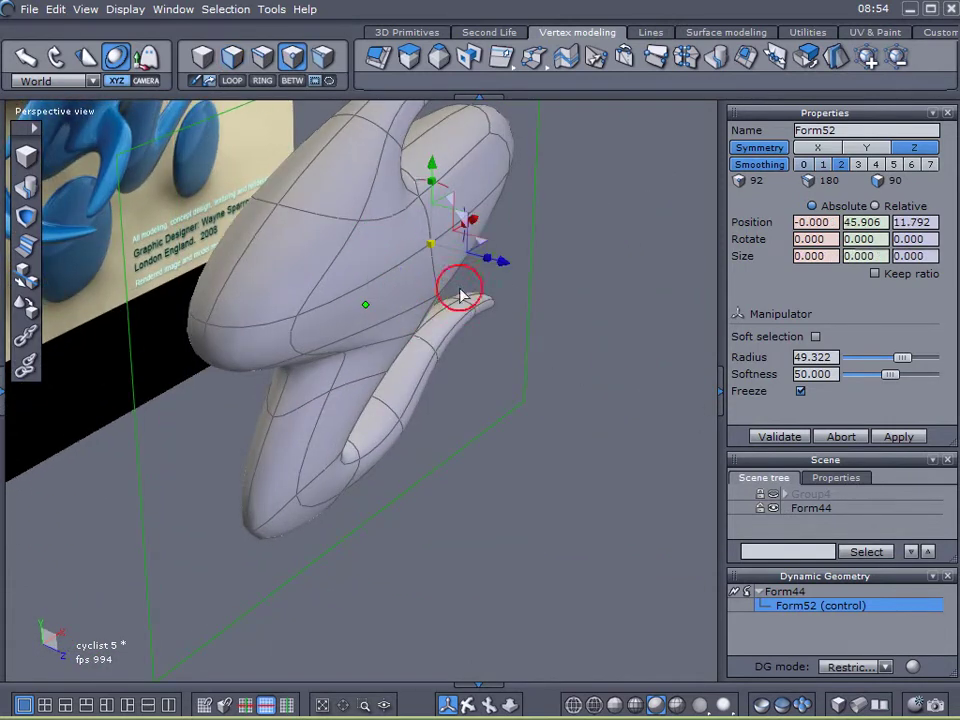
pyautogui.moveTo(508, 266)
pyautogui.mouseDown()
pyautogui.moveTo(518, 266)
pyautogui.moveTo(506, 259)
pyautogui.mouseUp()
pyautogui.moveTo(506, 259); pyautogui.dragTo(232, 266, button='middle')
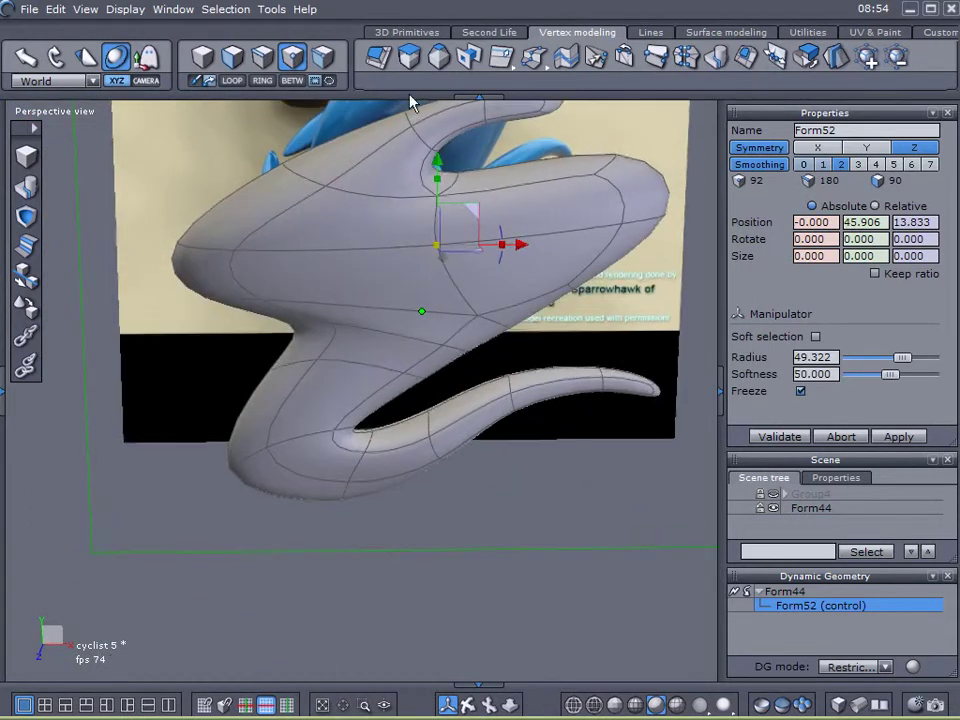
# - Tesselate an edge across the large lower side face of the upper body, nearer its front rounded end
pyautogui.click(529, 62)
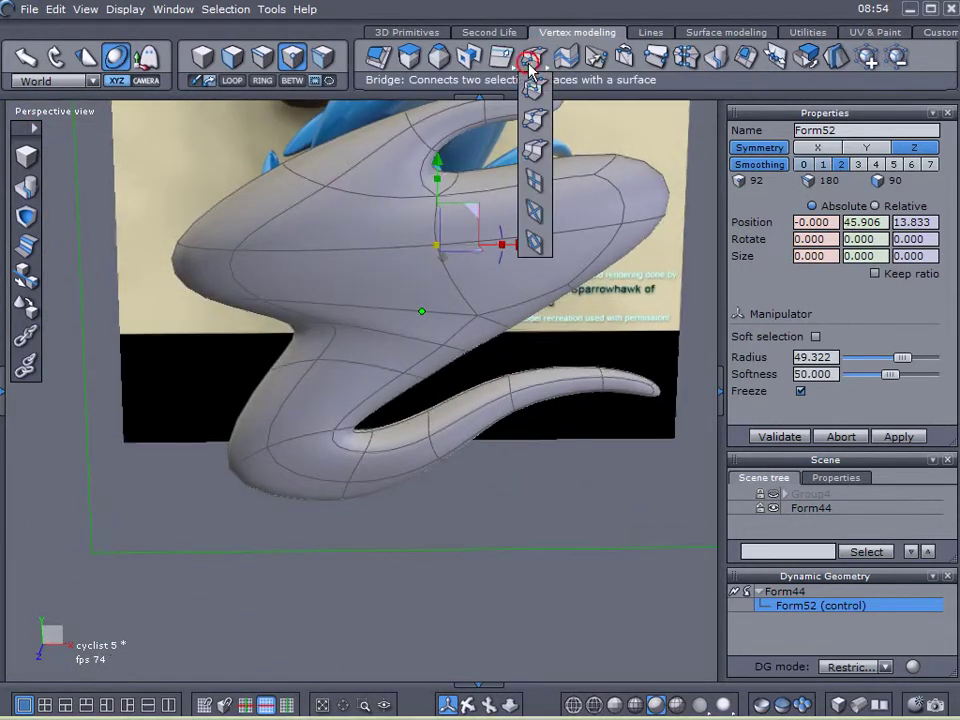
pyautogui.click(532, 121)
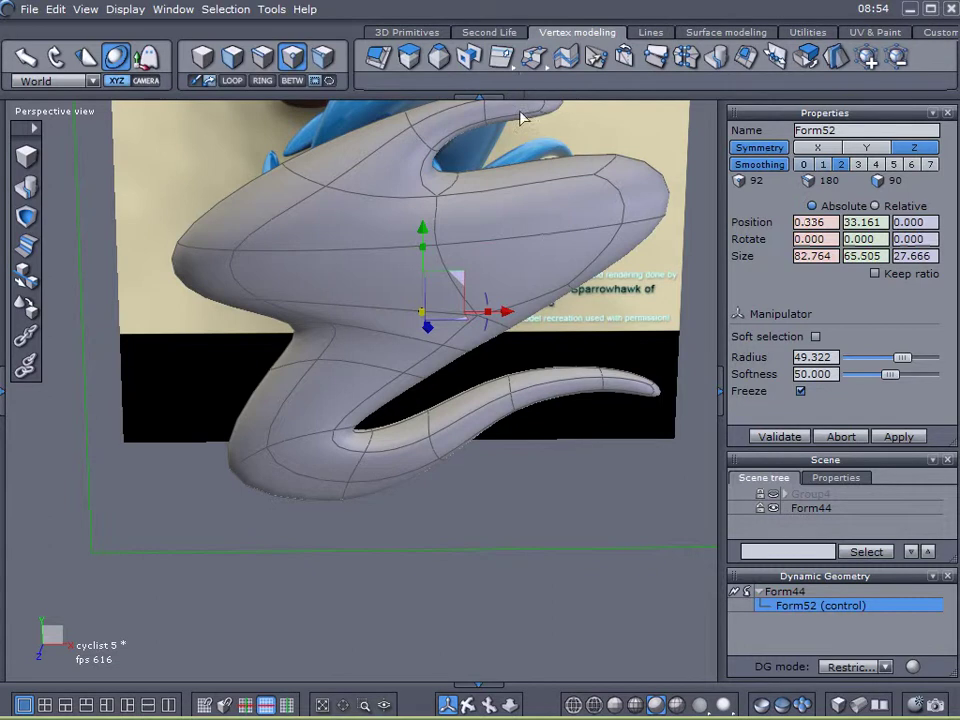
pyautogui.click(533, 57)
pyautogui.click(530, 122)
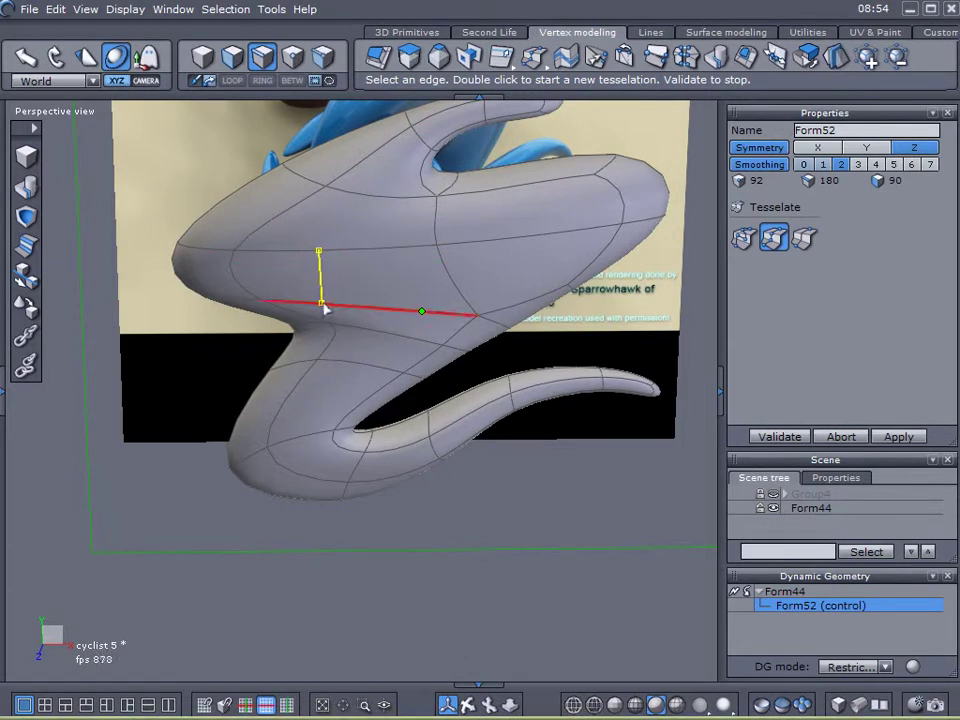
pyautogui.click(323, 310)
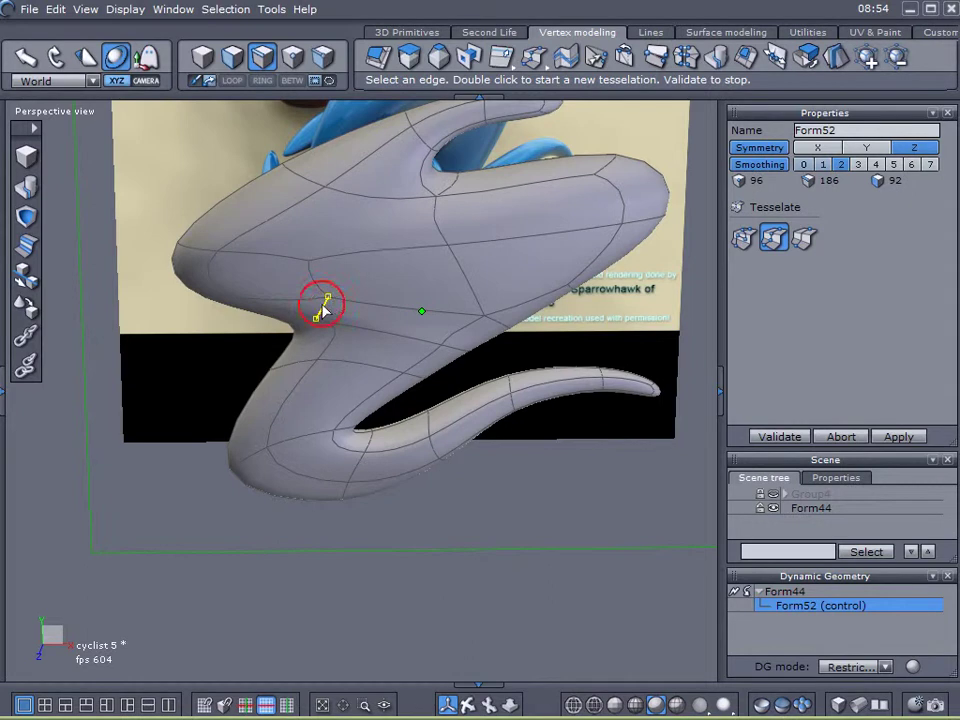
pyautogui.click(768, 435)
# - Tesselate a second edge across the same side face farther back to isolate a face for the side limb's base
pyautogui.moveTo(534, 58); pyautogui.dragTo(530, 88)
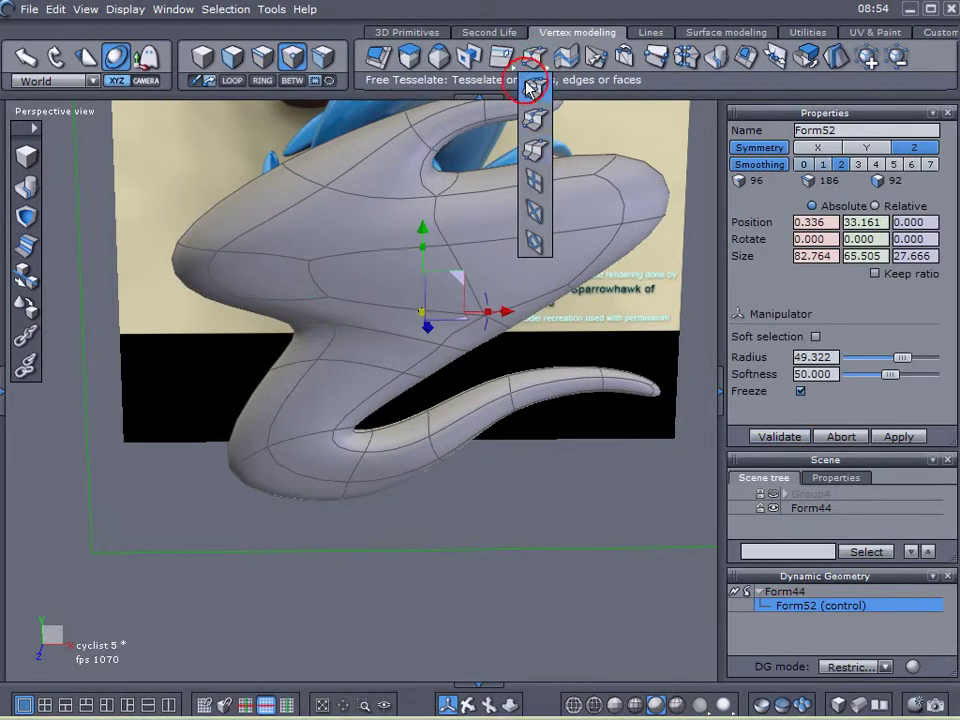
pyautogui.click(530, 121)
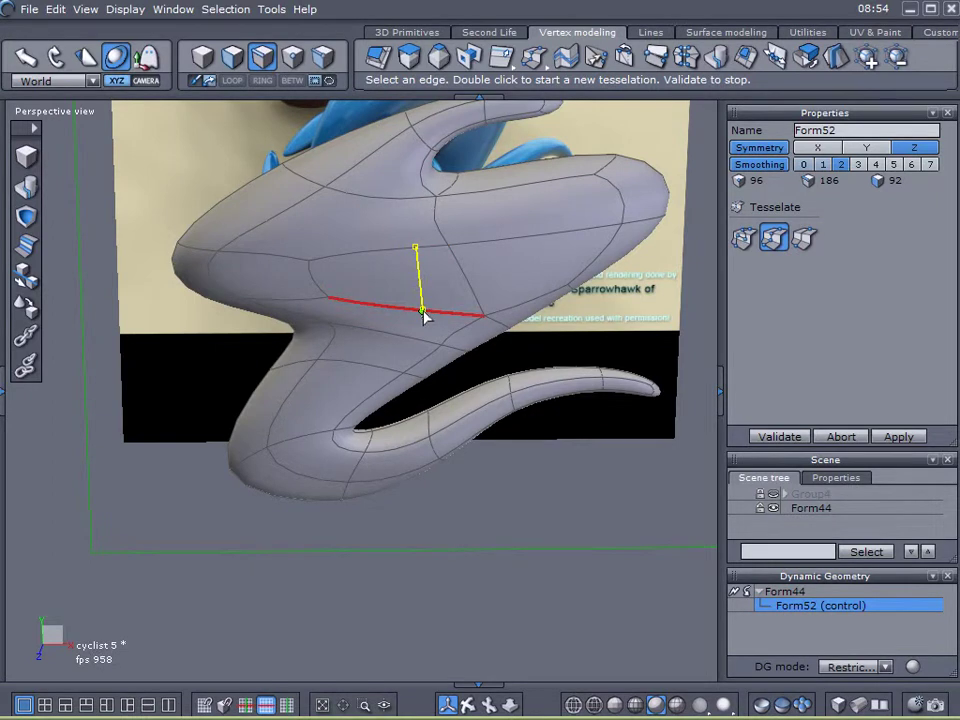
pyautogui.click(423, 312)
pyautogui.click(779, 436)
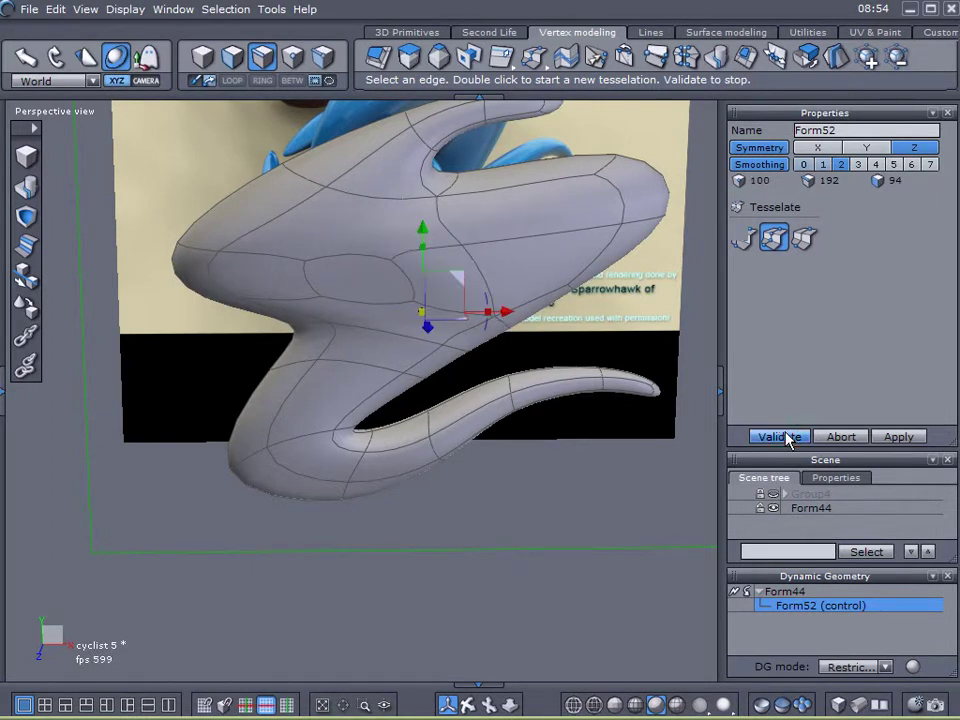
# - Sweep the isolated side face outward in three sections that curve toward negative X, forming mirrored side limbs
pyautogui.click(231, 60)
pyautogui.click(367, 285)
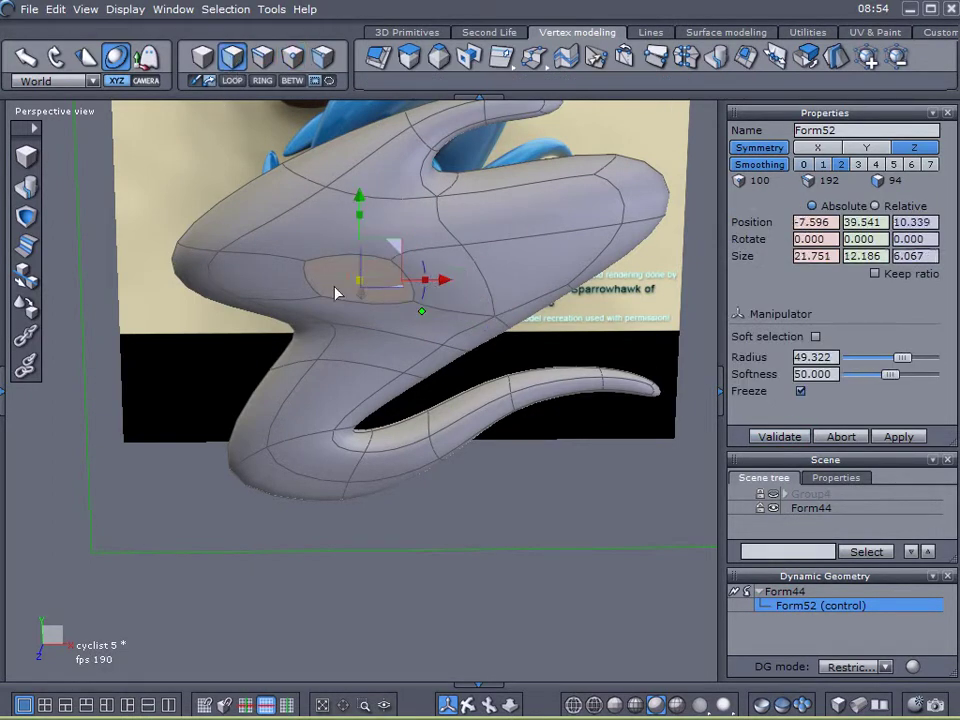
pyautogui.moveTo(118, 366); pyautogui.dragTo(535, 443, button='middle')
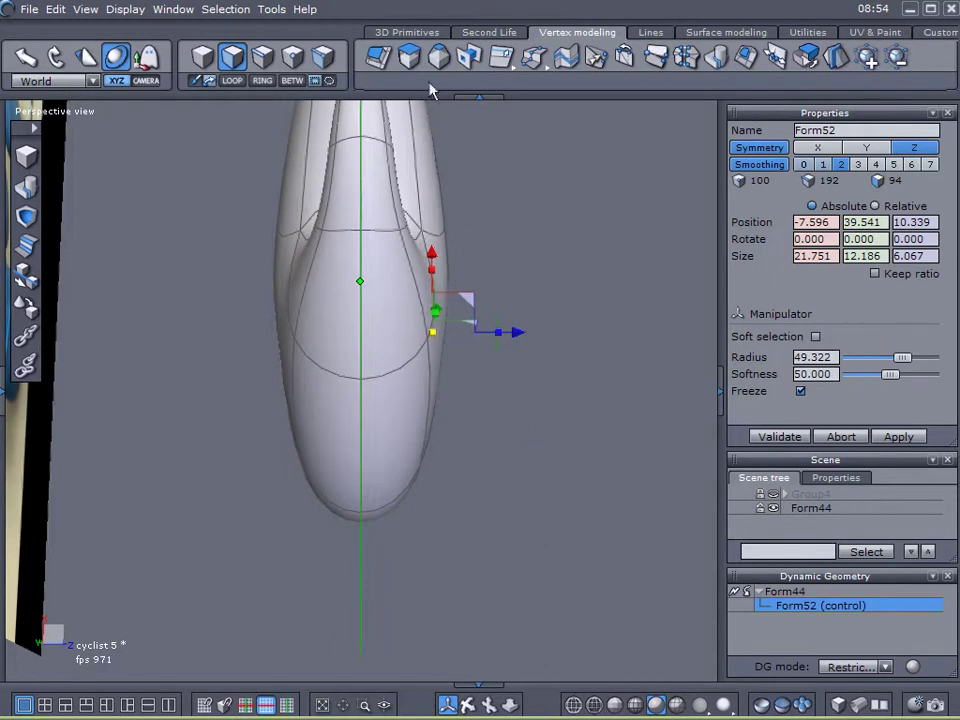
pyautogui.click(438, 57)
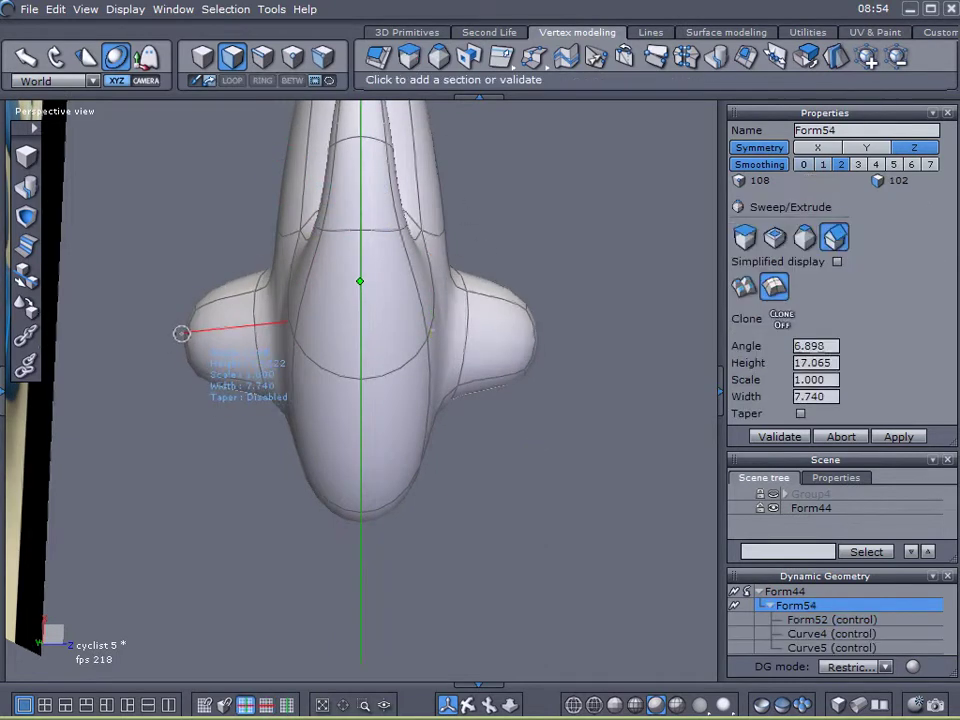
pyautogui.click(183, 333)
pyautogui.click(114, 393)
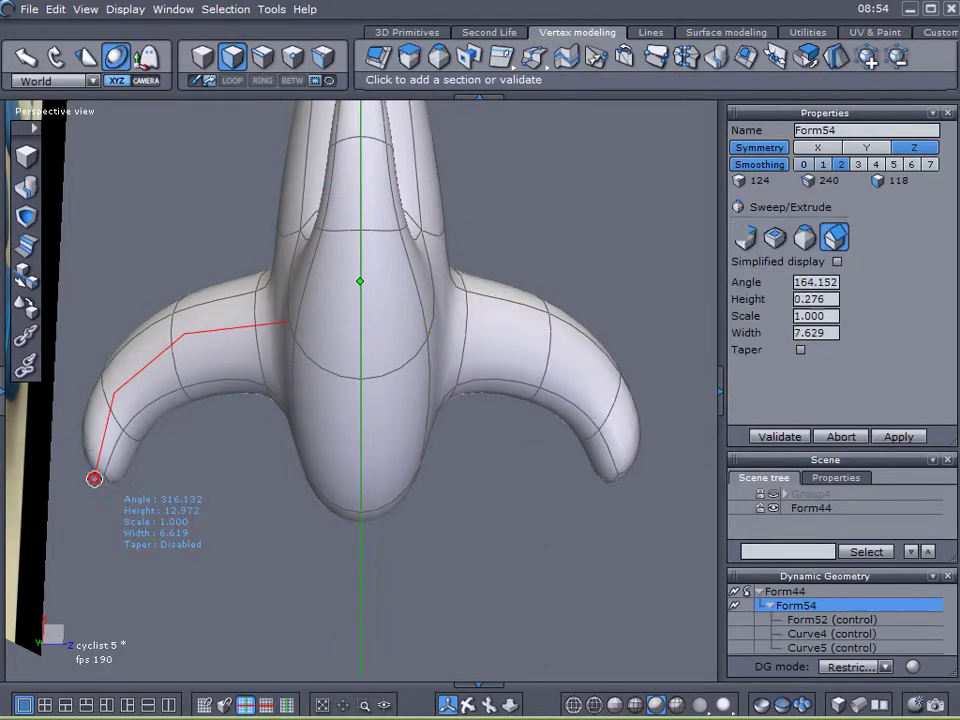
pyautogui.click(94, 478)
pyautogui.click(780, 437)
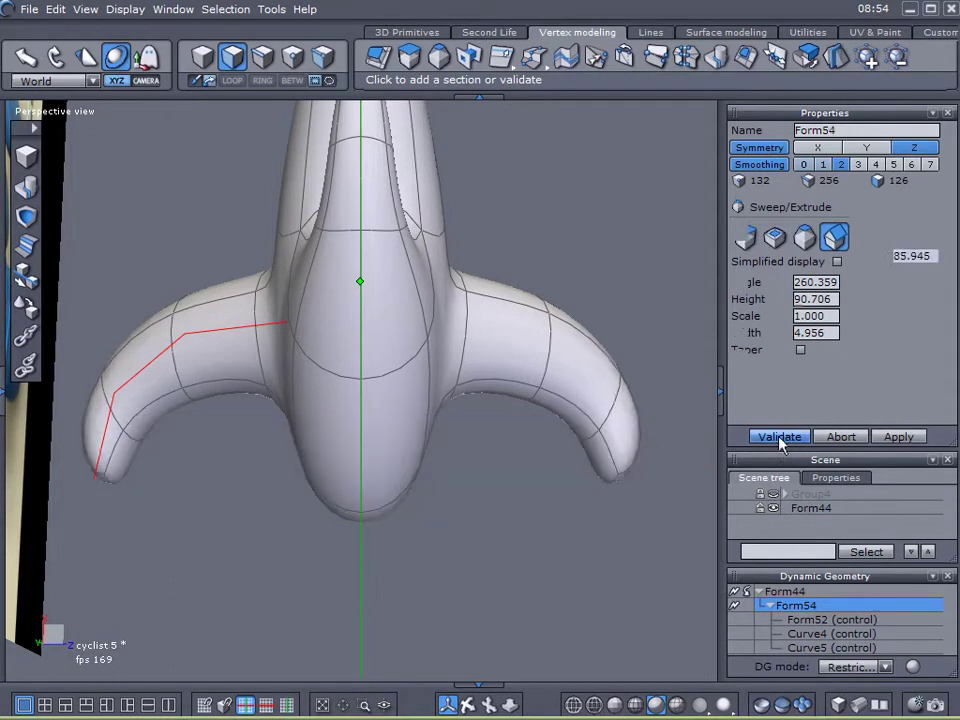
# - Select the side limb's three outer edge loops, including its end, and raise them to about Y 34.1
pyautogui.moveTo(560, 553); pyautogui.dragTo(229, 358, button='middle')
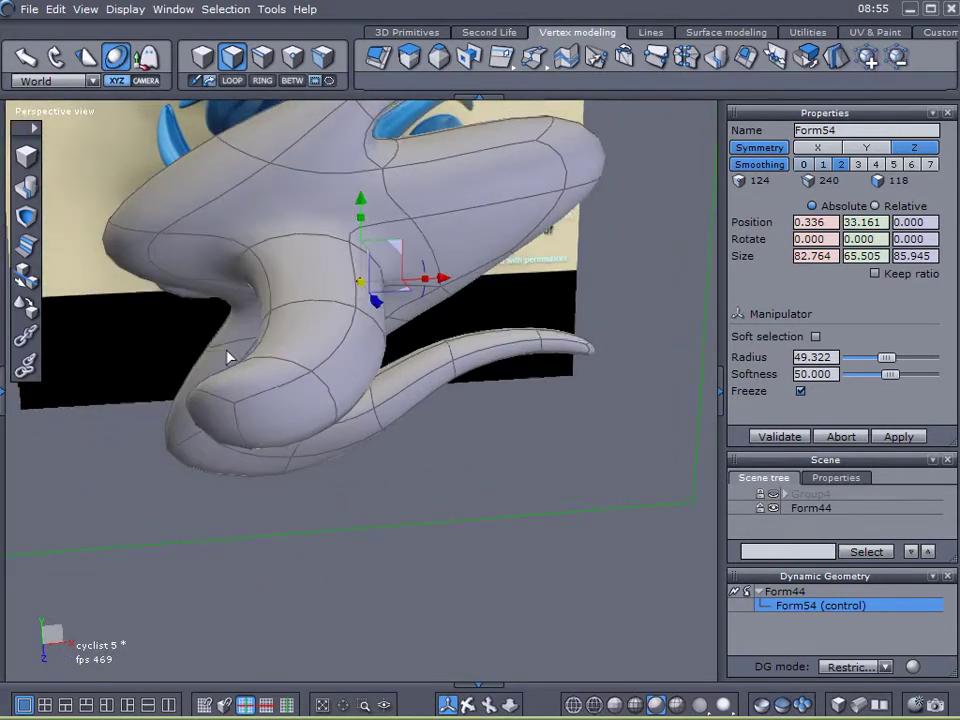
pyautogui.click(296, 363)
pyautogui.keyDown('shift'); pyautogui.click(320, 298); pyautogui.keyUp('shift')
pyautogui.moveTo(203, 387); pyautogui.dragTo(179, 174, button='middle')
pyautogui.click(230, 85)
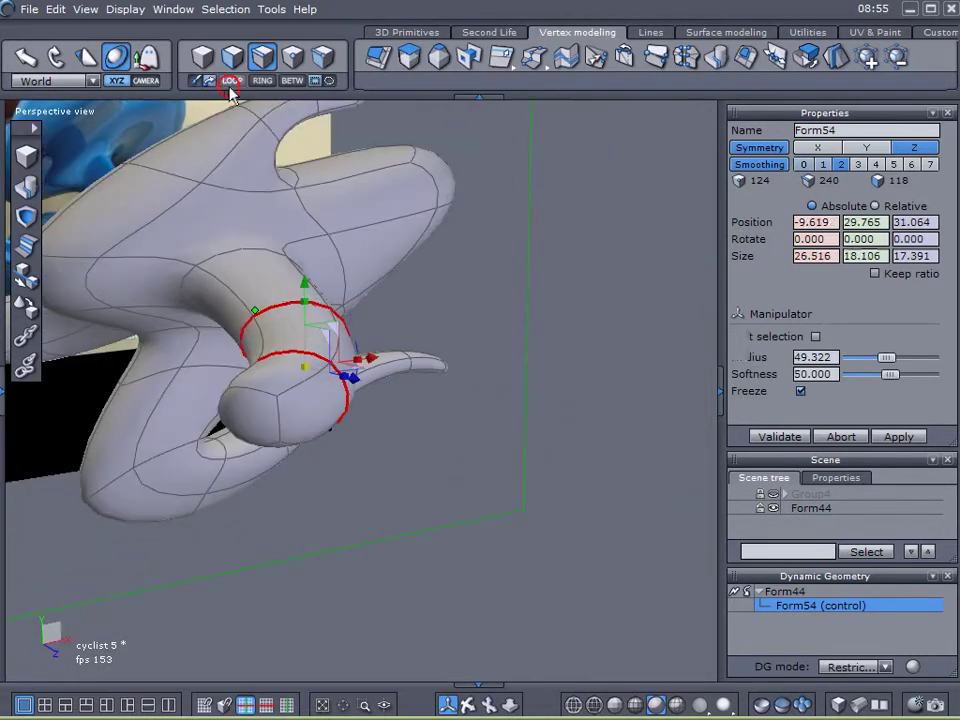
pyautogui.keyDown('shift'); pyautogui.click(266, 393); pyautogui.keyUp('shift')
pyautogui.keyDown('shift'); pyautogui.click(281, 414); pyautogui.keyUp('shift')
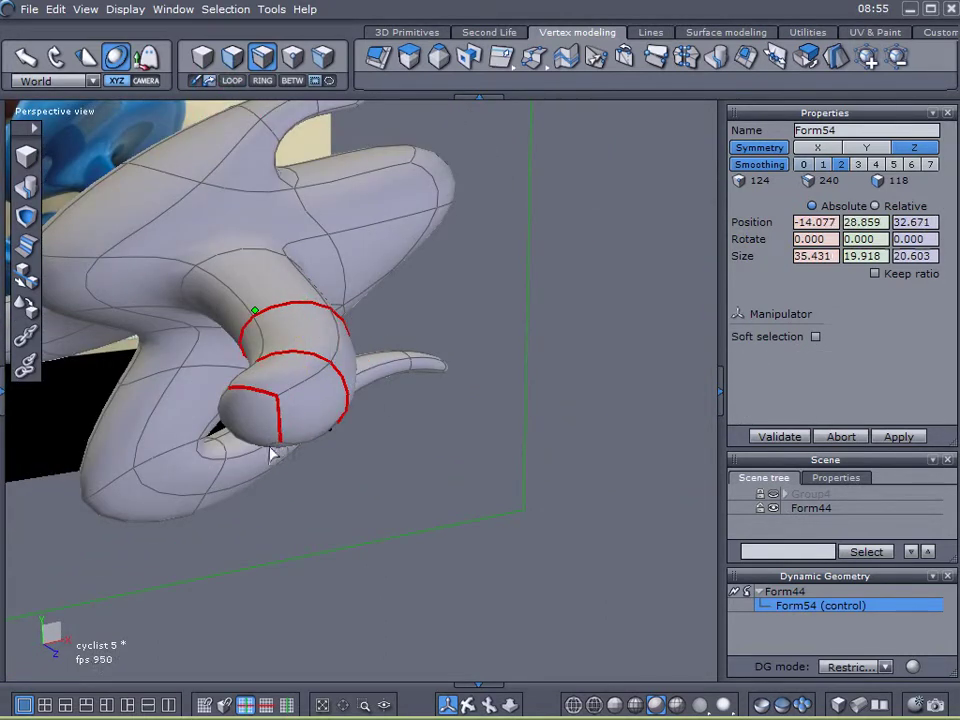
pyautogui.moveTo(231, 497); pyautogui.dragTo(395, 467, button='middle')
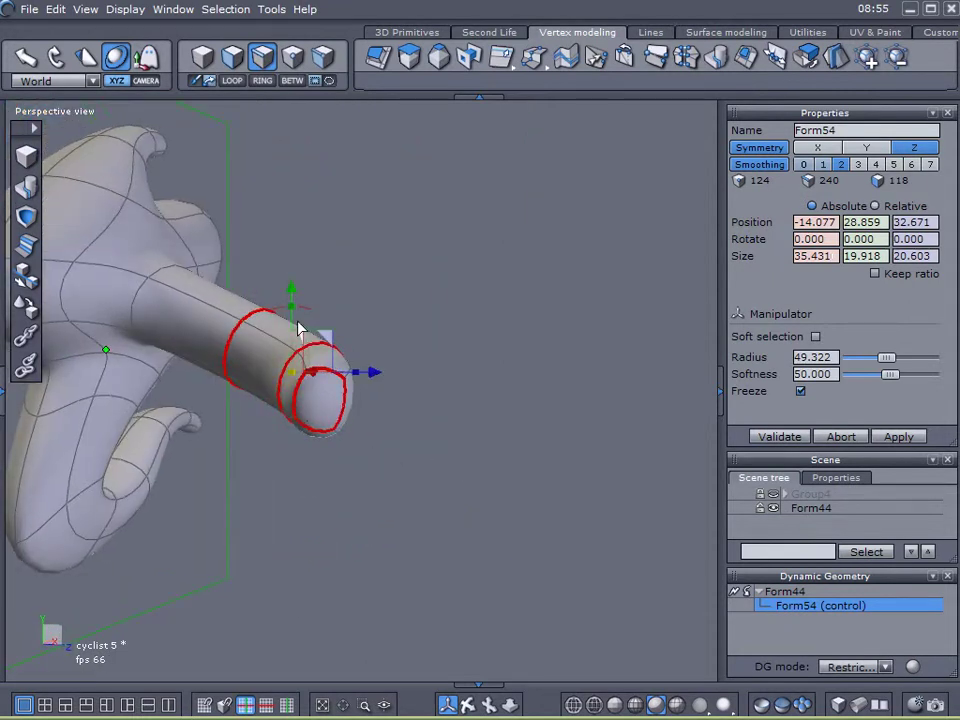
pyautogui.moveTo(289, 296); pyautogui.dragTo(293, 256)
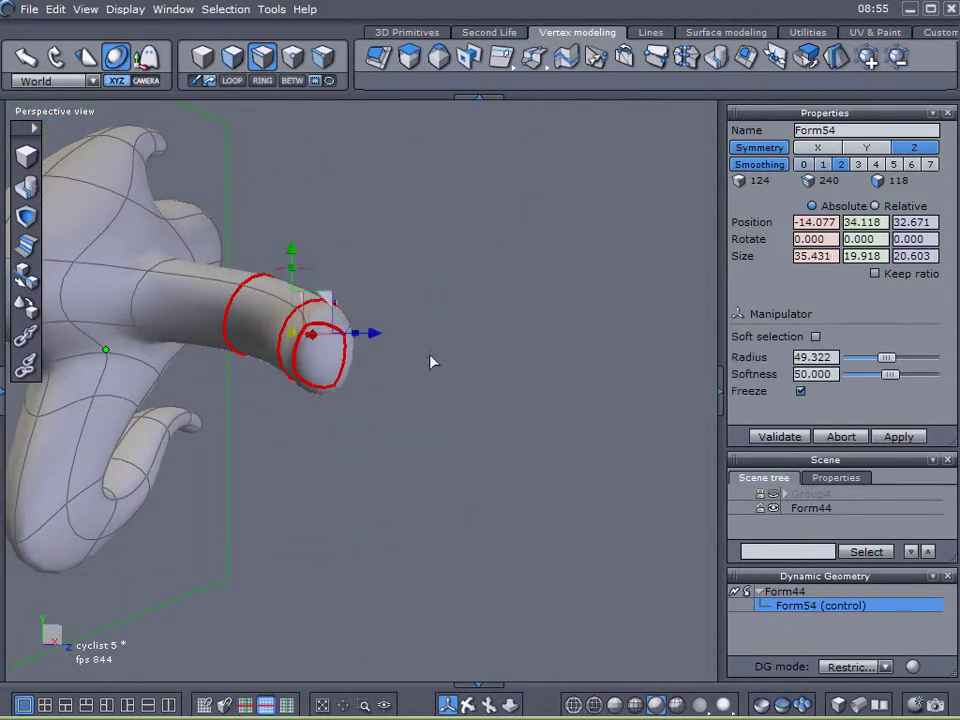
# - Scale down the side limb's two intermediate edge loops one after the other to taper it toward its end
pyautogui.moveTo(377, 403); pyautogui.dragTo(450, 418, button='middle')
pyautogui.moveTo(362, 400); pyautogui.dragTo(325, 318, button='middle')
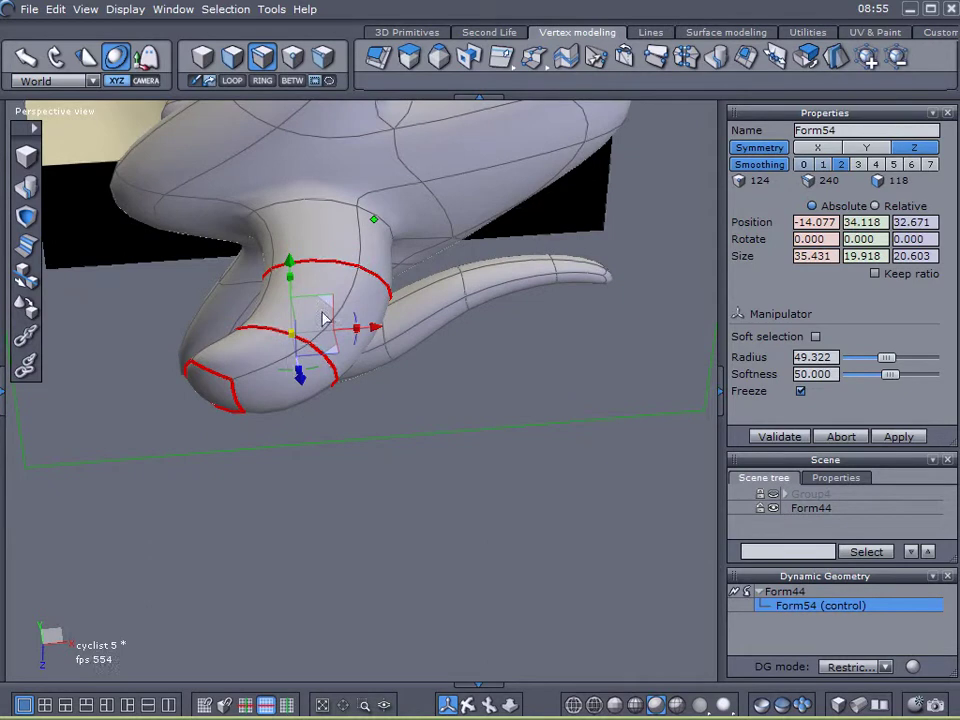
pyautogui.click(317, 261)
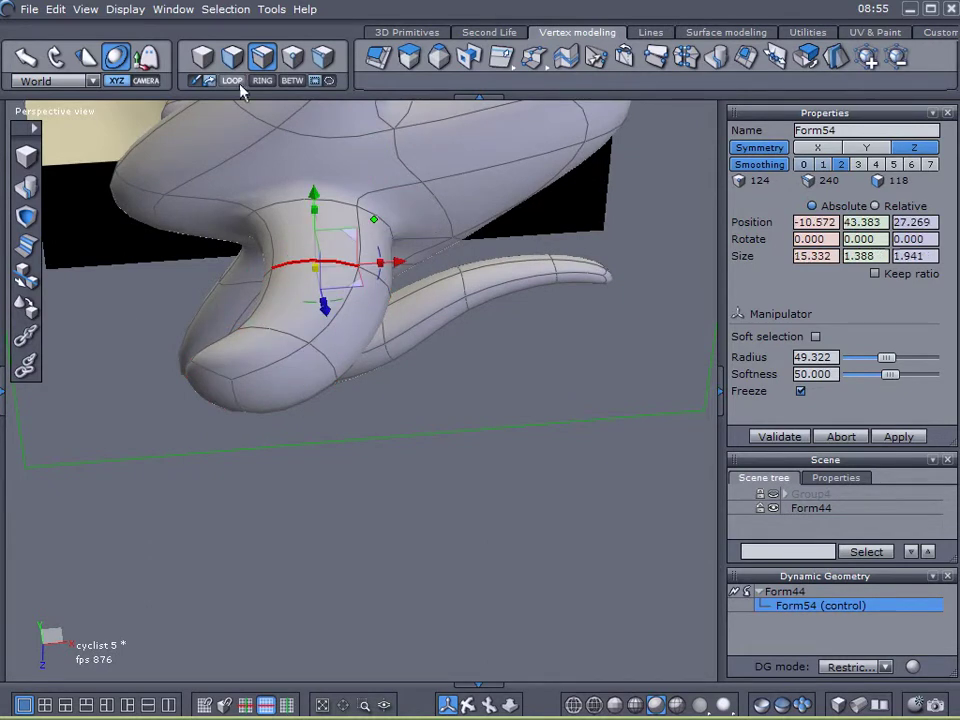
pyautogui.click(232, 80)
pyautogui.click(296, 273)
pyautogui.moveTo(330, 290); pyautogui.dragTo(147, 369)
pyautogui.click(288, 347)
pyautogui.click(232, 80)
pyautogui.click(297, 364)
# - Scale down the side limb's end face to about 3.7 x 5.5 x 4.0
pyautogui.moveTo(221, 411); pyautogui.dragTo(215, 409, button='right')
pyautogui.moveTo(215, 412); pyautogui.dragTo(247, 115, button='middle')
pyautogui.click(234, 58)
pyautogui.click(264, 402)
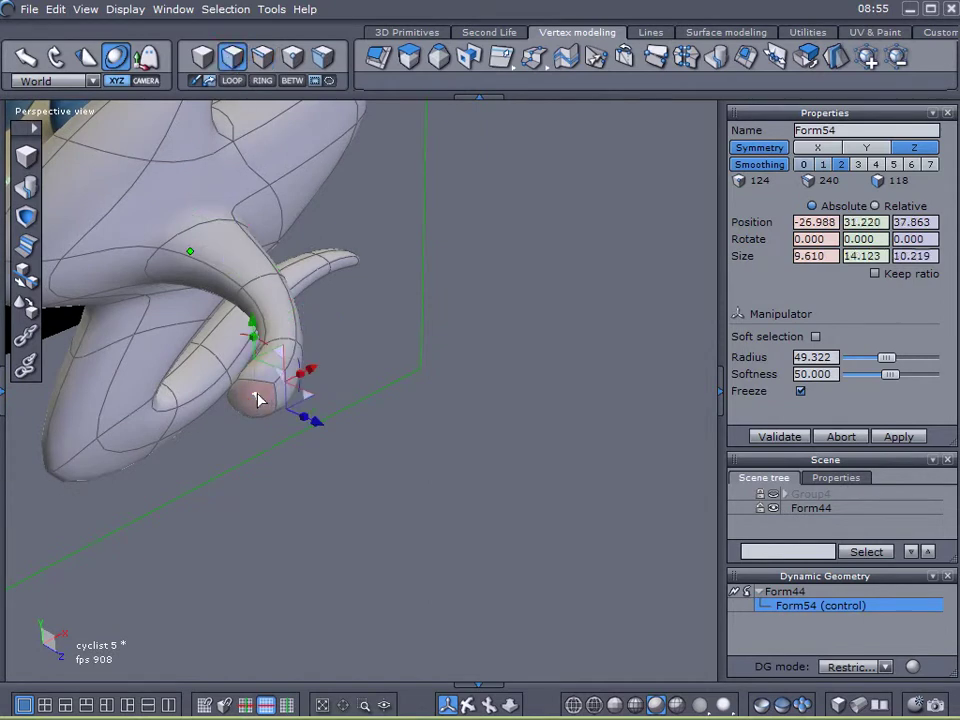
pyautogui.moveTo(258, 400); pyautogui.dragTo(120, 403)
# - Rotate the side limb's end face about Z and place it at about X -25.0, Y 31.4
pyautogui.moveTo(386, 403); pyautogui.dragTo(198, 331, button='middle')
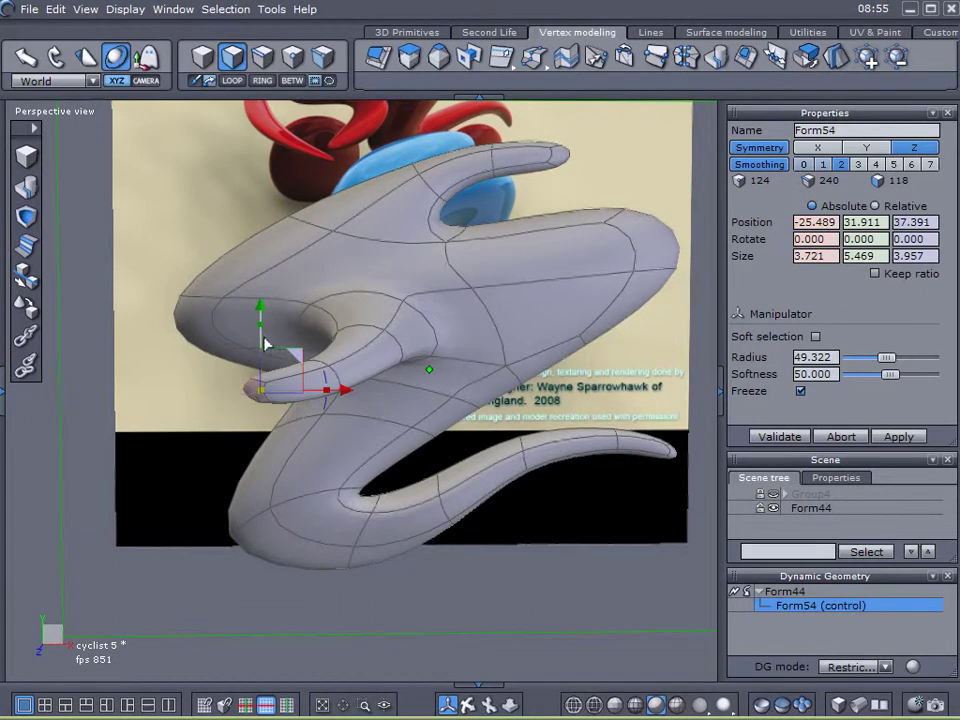
pyautogui.moveTo(324, 376); pyautogui.dragTo(299, 345)
pyautogui.moveTo(218, 354); pyautogui.dragTo(309, 342, button='middle')
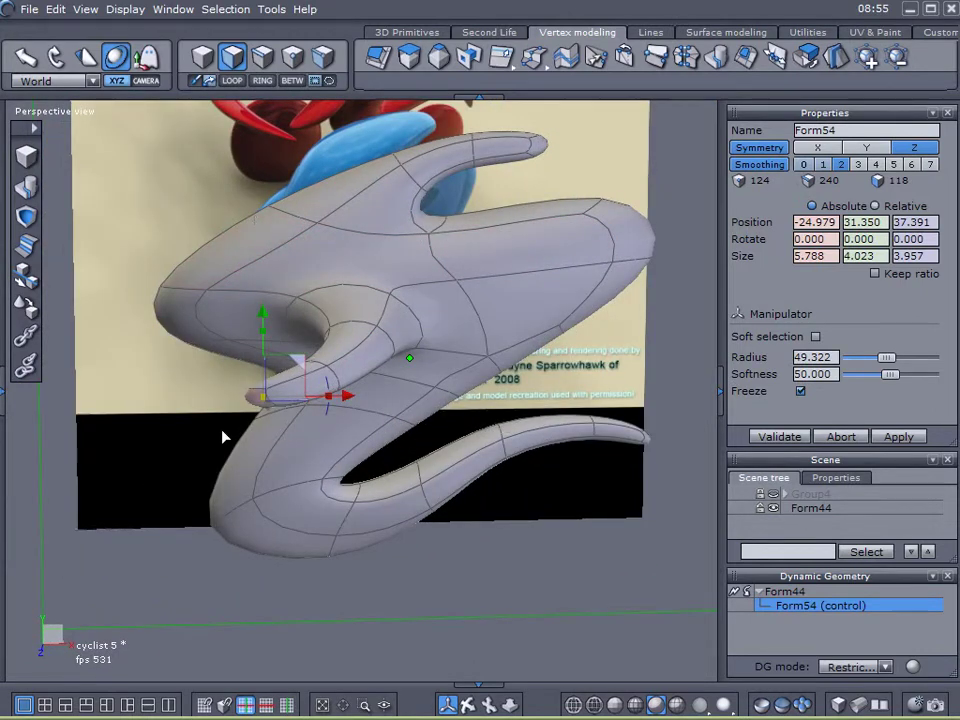
# - Select the side limb's three outer edge loops, including the loop around its end face
pyautogui.moveTo(135, 456); pyautogui.dragTo(491, 486, button='right')
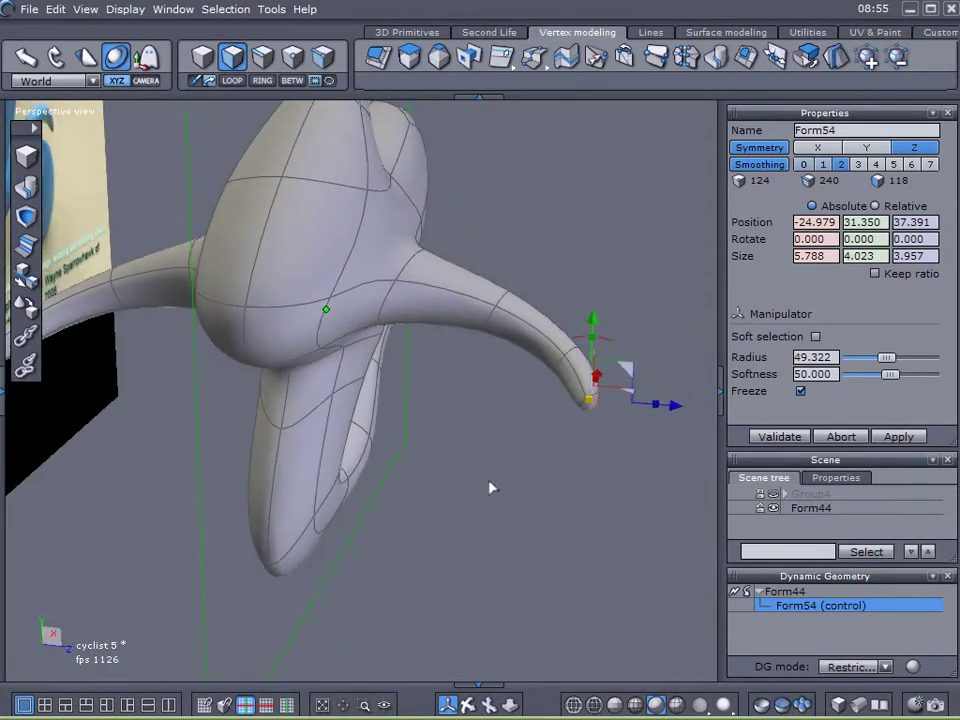
pyautogui.click(266, 60)
pyautogui.click(615, 460)
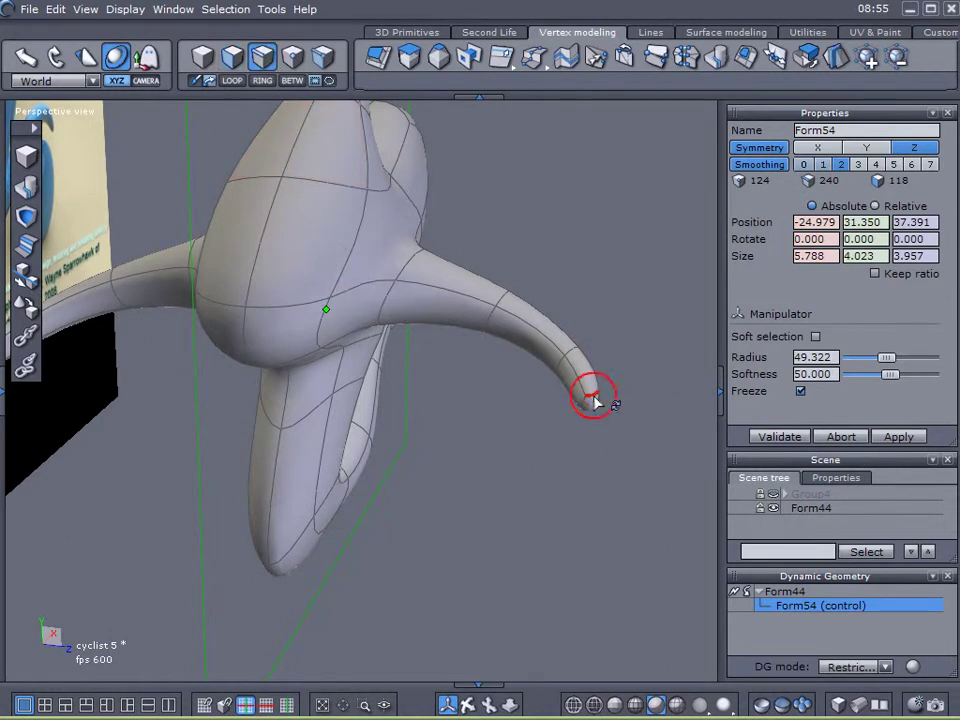
pyautogui.click(594, 399)
pyautogui.moveTo(573, 485); pyautogui.dragTo(586, 378)
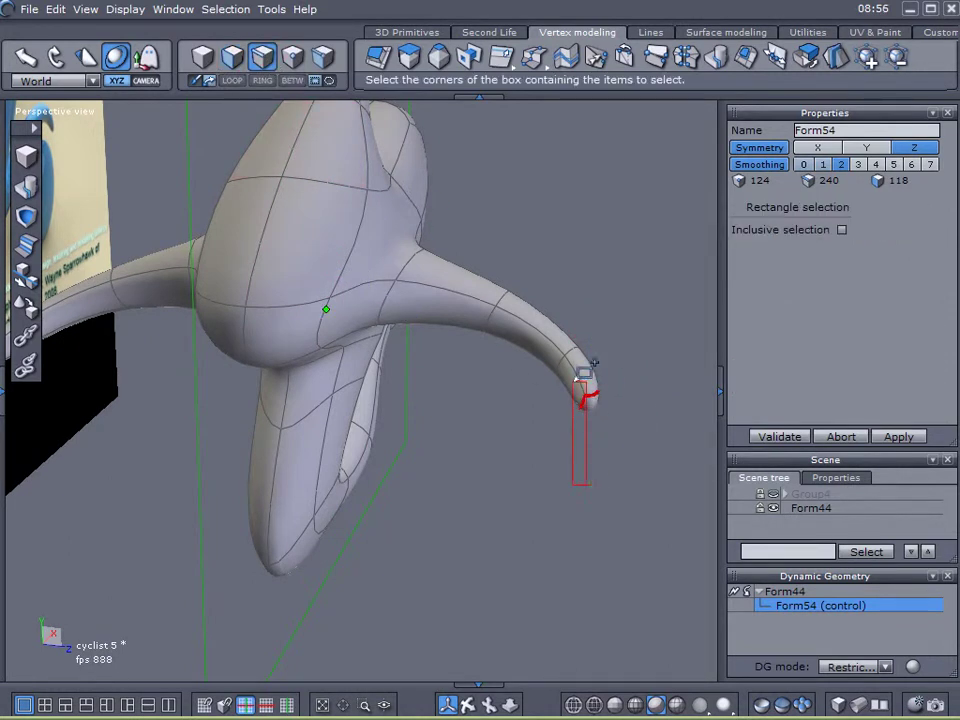
pyautogui.moveTo(644, 366); pyautogui.dragTo(641, 371)
pyautogui.moveTo(542, 499); pyautogui.dragTo(647, 377)
pyautogui.click(573, 408)
pyautogui.moveTo(520, 490); pyautogui.dragTo(432, 345, button='right')
pyautogui.scroll(3, 586, 397)
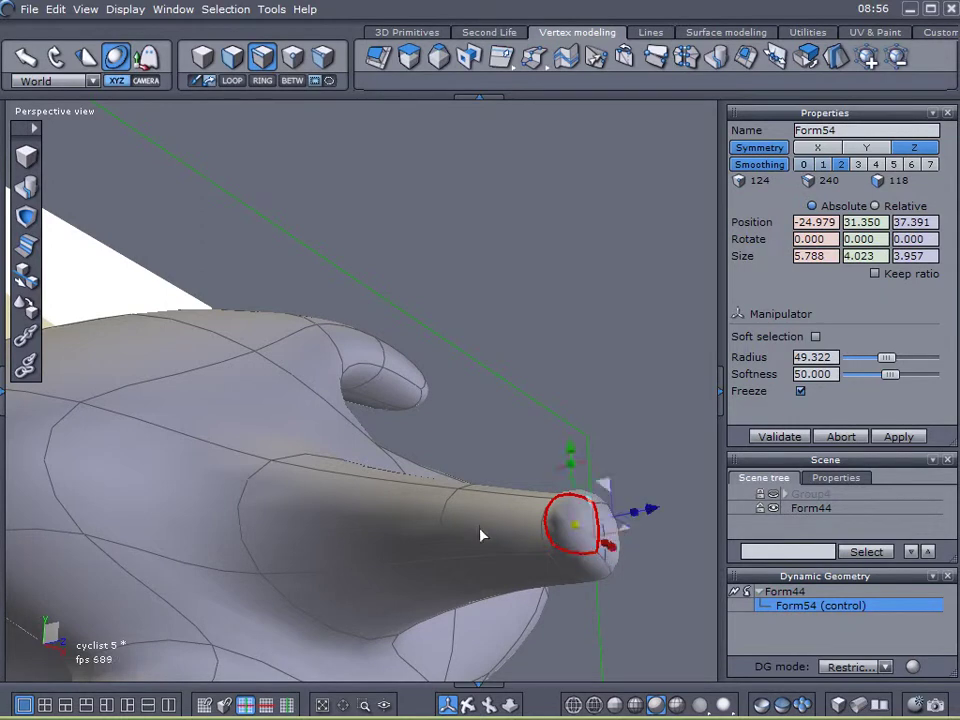
pyautogui.keyDown('shift'); pyautogui.click(446, 530); pyautogui.keyUp('shift')
pyautogui.click(239, 86)
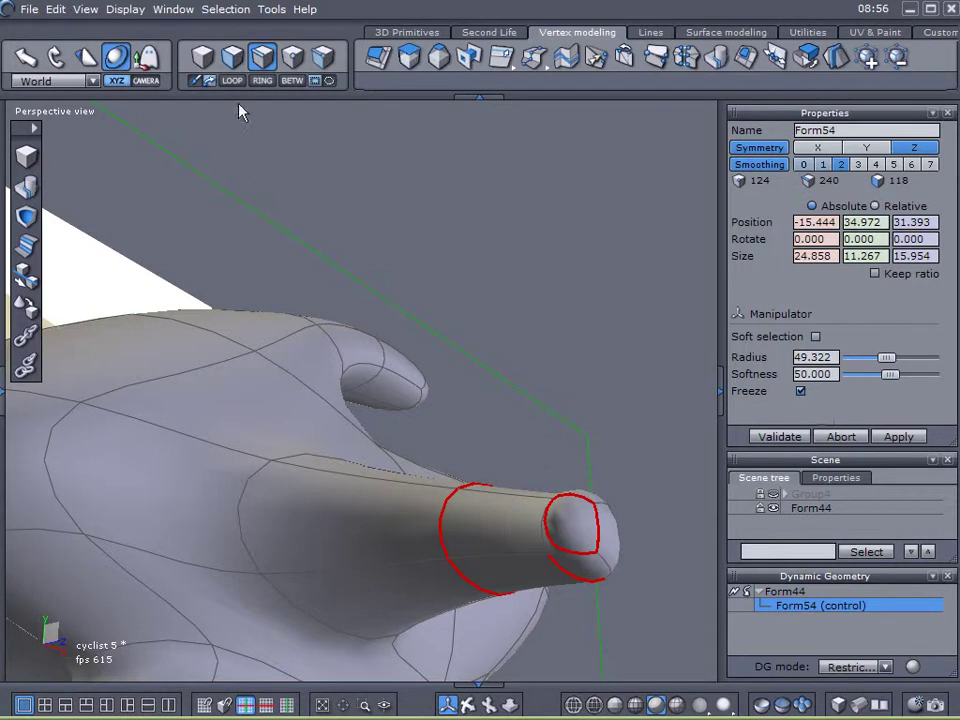
# - Move the limb's three selected edge loops closer to the body, to about Z 24.4, and rotate them slightly about Y
pyautogui.moveTo(368, 398); pyautogui.dragTo(505, 558, button='middle')
pyautogui.moveTo(568, 527)
pyautogui.mouseDown(button='middle')
pyautogui.moveTo(503, 600)
pyautogui.moveTo(566, 515)
pyautogui.mouseUp(button='middle')
pyautogui.moveTo(576, 514); pyautogui.dragTo(484, 489)
pyautogui.moveTo(484, 489); pyautogui.dragTo(491, 519, button='middle')
pyautogui.scroll(2, 491, 519)
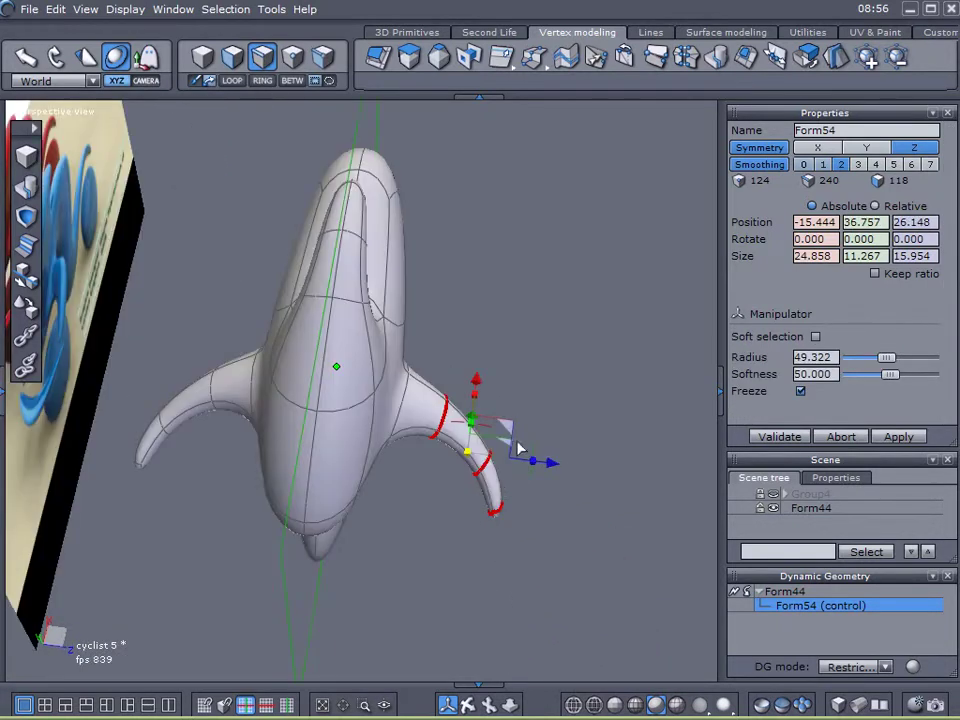
pyautogui.moveTo(518, 442); pyautogui.dragTo(512, 484)
pyautogui.moveTo(512, 484); pyautogui.dragTo(248, 423, button='middle')
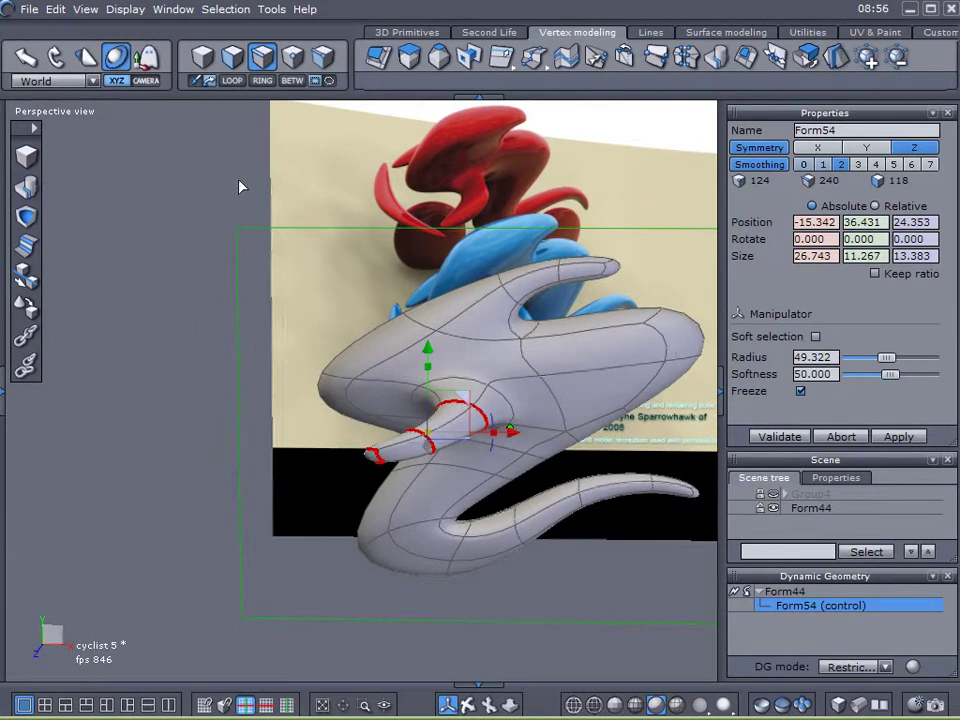
# - Move the edge loop at the side limb's base to about X -3.5, Y 42.0 and rotate it about Z
pyautogui.click(476, 316)
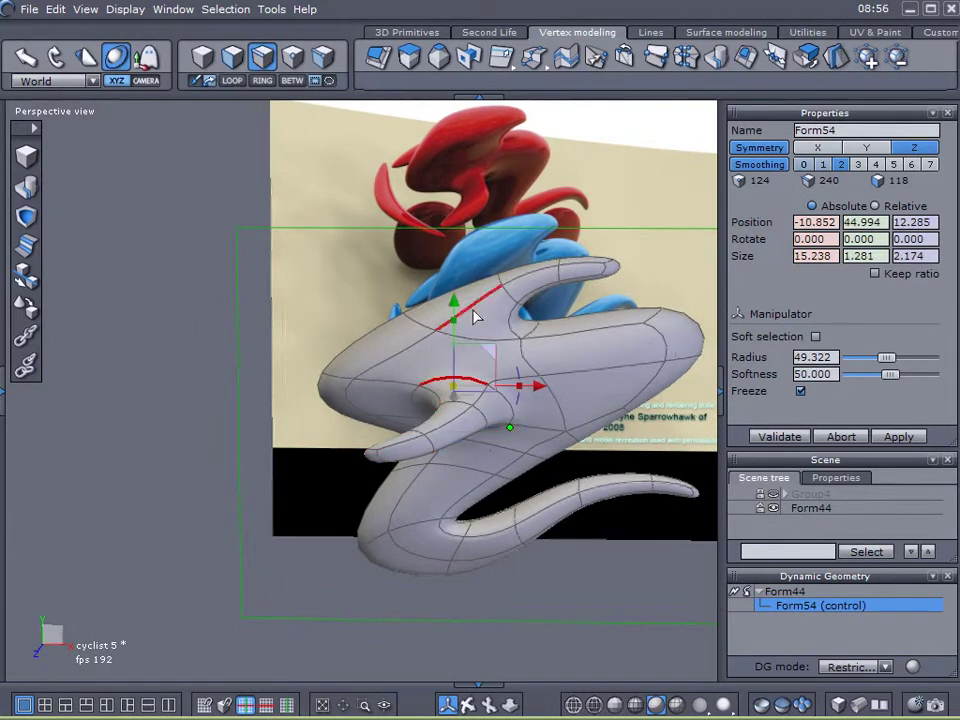
pyautogui.click(230, 84)
pyautogui.scroll(3, 433, 372)
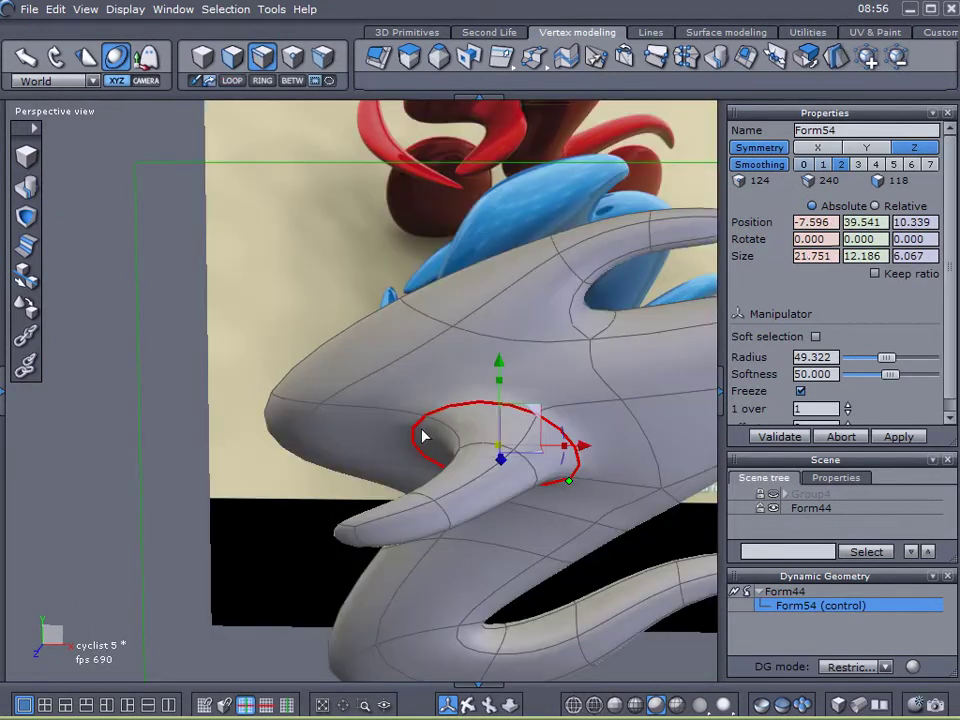
pyautogui.moveTo(412, 427); pyautogui.dragTo(374, 425, button='middle')
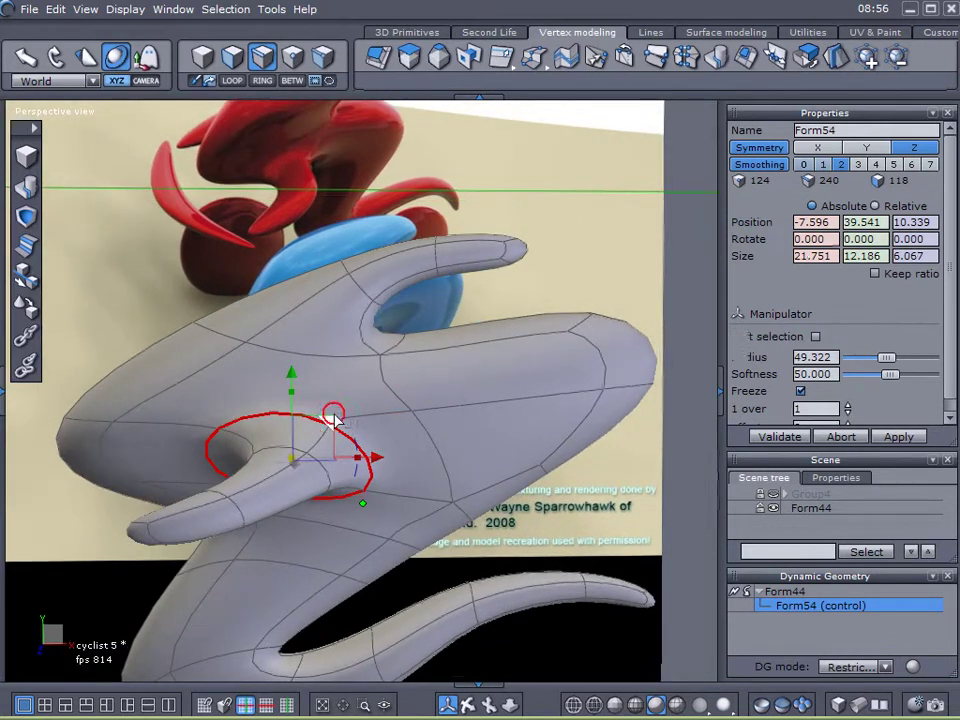
pyautogui.moveTo(334, 419); pyautogui.dragTo(366, 403)
pyautogui.moveTo(398, 440); pyautogui.dragTo(373, 411)
pyautogui.moveTo(183, 397); pyautogui.dragTo(224, 388, button='middle')
pyautogui.moveTo(226, 395); pyautogui.dragTo(161, 381, button='right')
pyautogui.scroll(-5, 503, 417)
pyautogui.scroll(5, 503, 417)
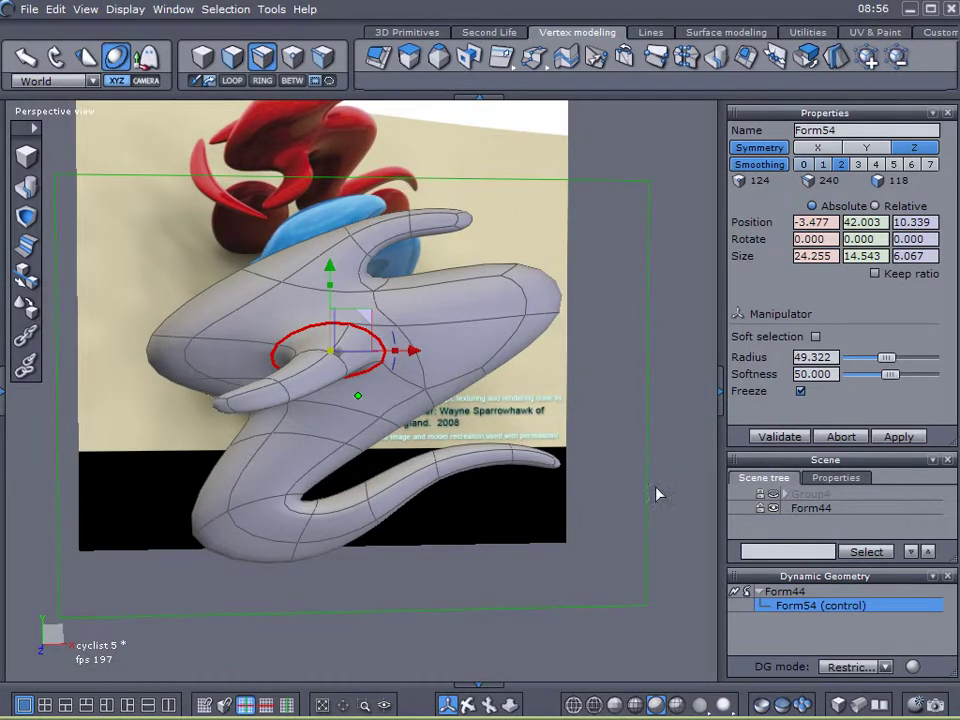
pyautogui.click(635, 487)
# - Draw a 20-point circle about 245.5 across in front of the body's nose
pyautogui.moveTo(565, 487)
pyautogui.mouseDown(button='right')
pyautogui.moveTo(515, 484)
pyautogui.moveTo(742, 583)
pyautogui.moveTo(452, 486)
pyautogui.moveTo(529, 561)
pyautogui.moveTo(546, 639)
pyautogui.moveTo(540, 672)
pyautogui.mouseUp(button='right')
pyautogui.moveTo(538, 647); pyautogui.dragTo(565, 484, button='middle')
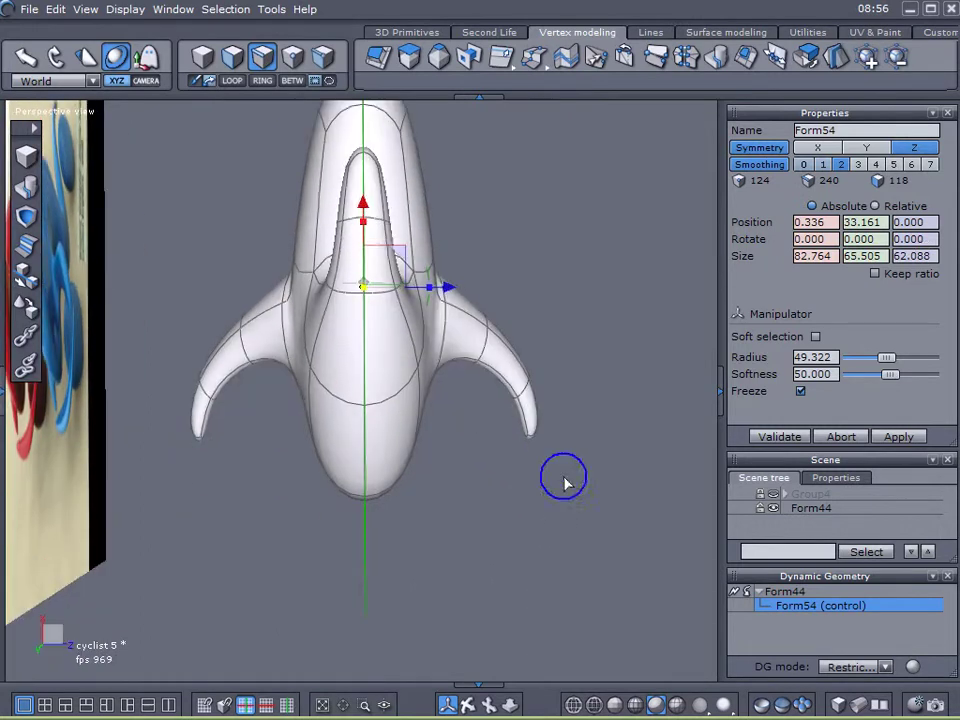
pyautogui.click(651, 32)
pyautogui.moveTo(560, 56); pyautogui.dragTo(561, 118)
pyautogui.click(351, 502)
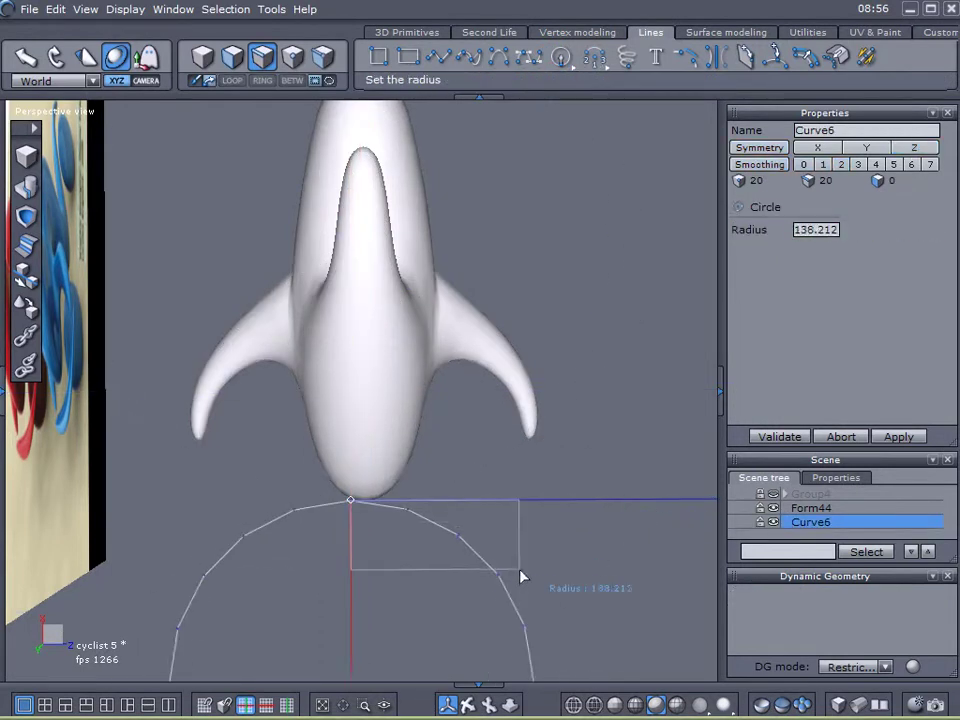
pyautogui.click(500, 567)
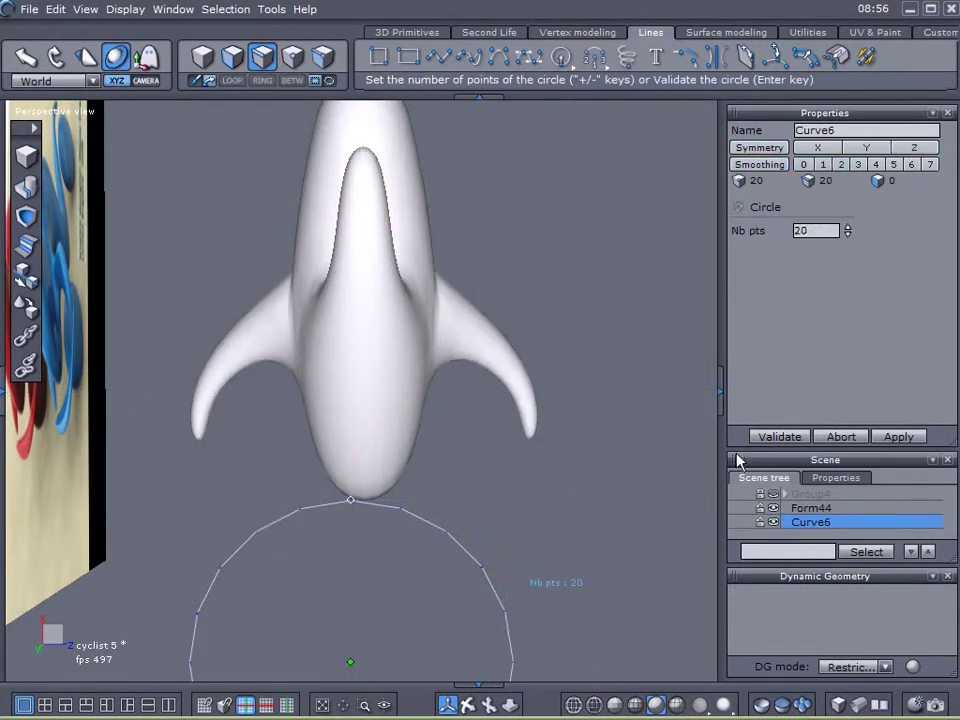
pyautogui.click(787, 437)
# - Place the circle at the world origin by setting its X, Y and Z position to 0
pyautogui.keyDown('alt'); pyautogui.moveTo(552, 528); pyautogui.dragTo(351, 407); pyautogui.keyUp('alt')
pyautogui.scroll(-5, 426, 444)
pyautogui.moveTo(437, 437); pyautogui.dragTo(424, 468, button='middle')
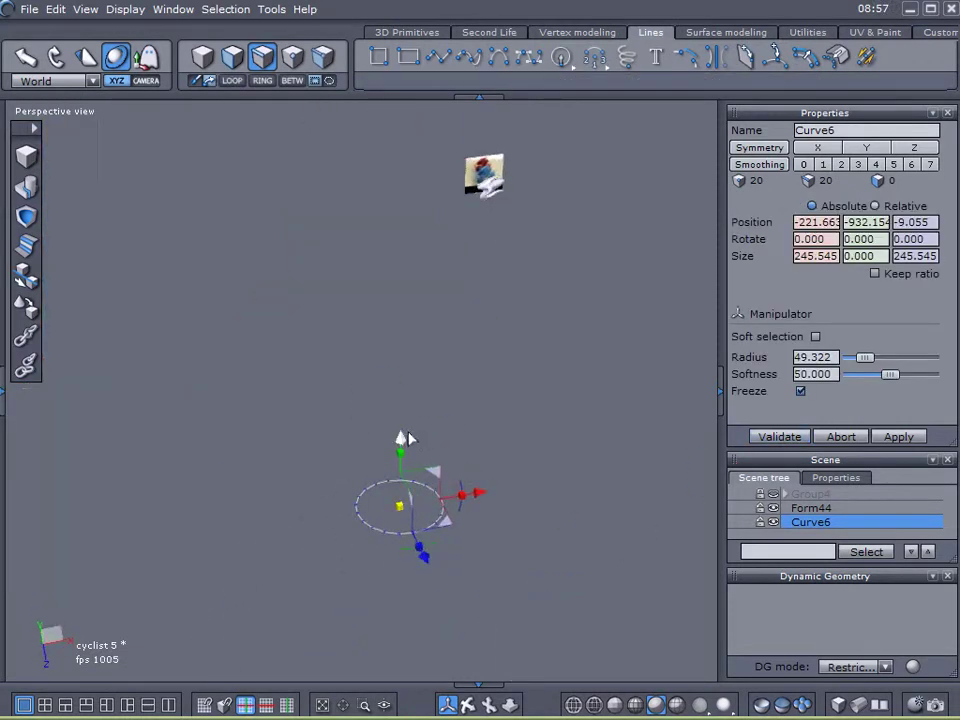
pyautogui.moveTo(408, 434); pyautogui.dragTo(447, 98)
pyautogui.moveTo(592, 188); pyautogui.dragTo(520, 278, button='middle')
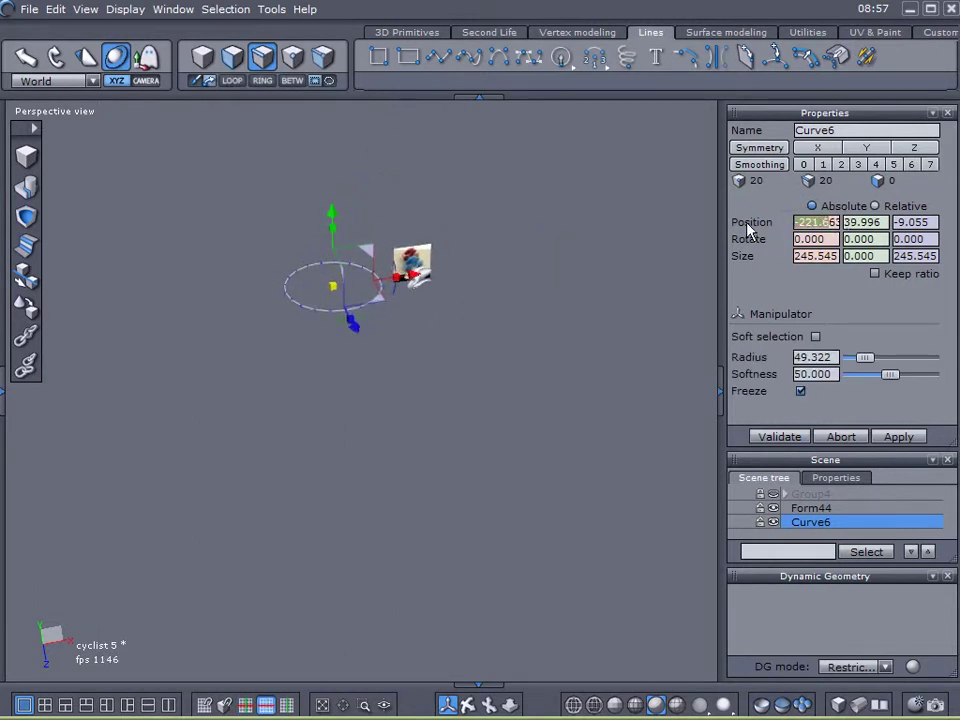
pyautogui.write('0')
pyautogui.moveTo(883, 223); pyautogui.dragTo(758, 217)
pyautogui.write('00')
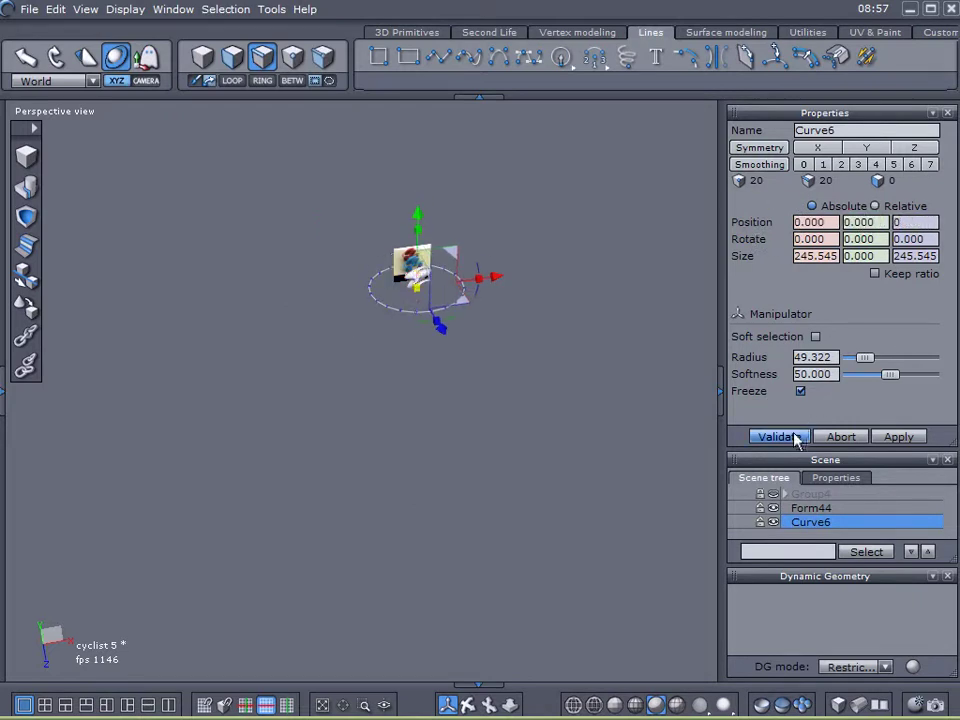
pyautogui.click(765, 436)
# - Scale the circle to about 42.1 across and move it to about X -51.2, Y 40.5
pyautogui.scroll(8, 431, 268)
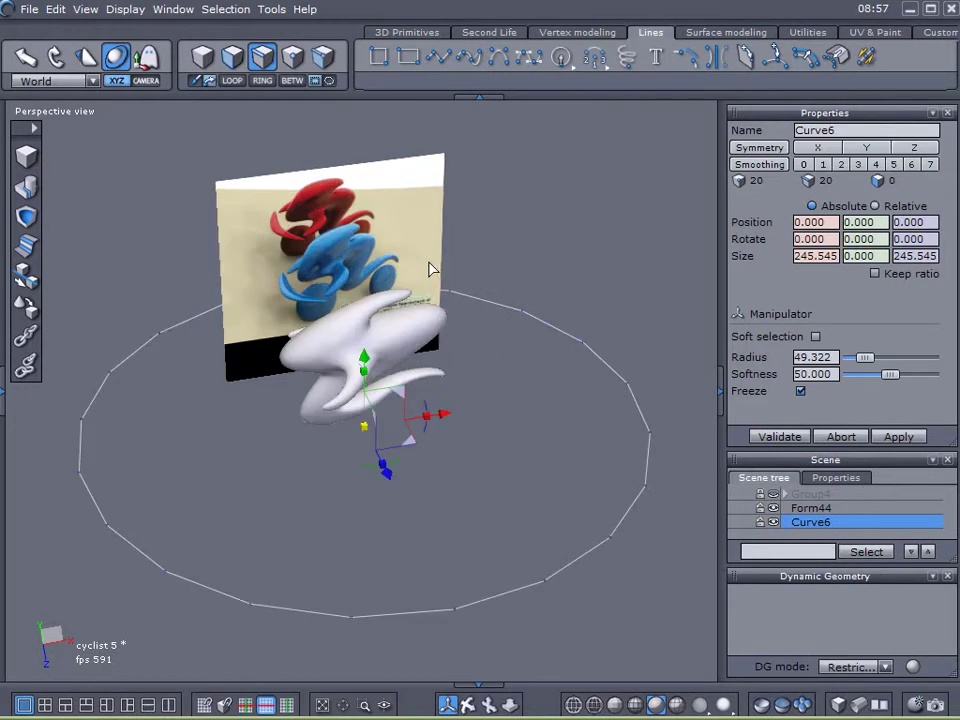
pyautogui.moveTo(363, 430); pyautogui.dragTo(129, 454)
pyautogui.moveTo(294, 628); pyautogui.dragTo(260, 487, button='middle')
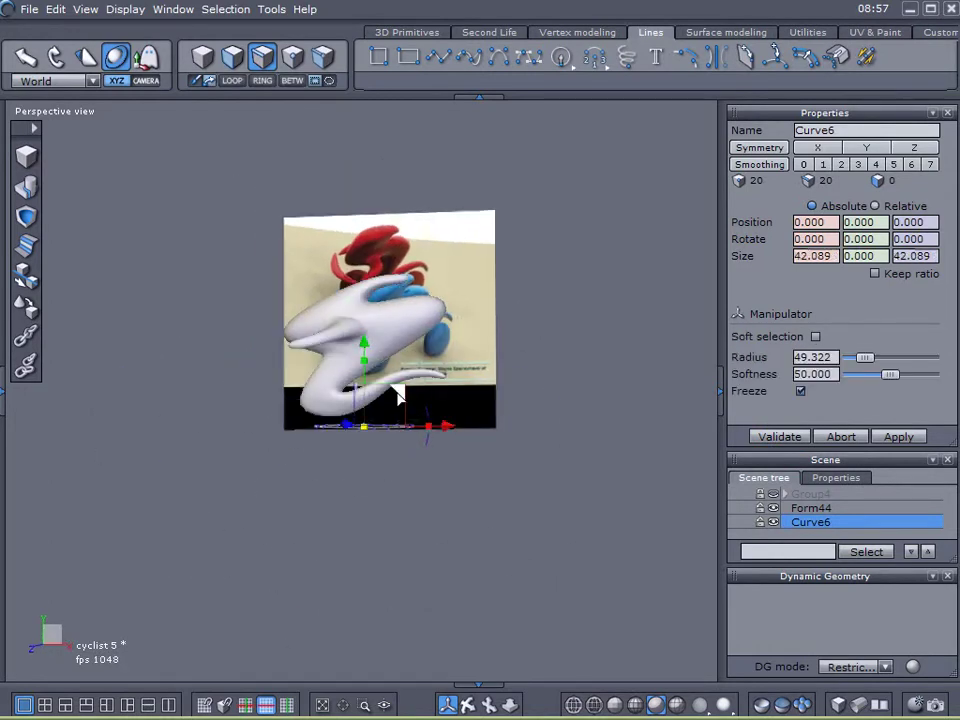
pyautogui.moveTo(400, 394); pyautogui.dragTo(284, 301)
# - Move the circle along X away from the body until it just clears the nose
pyautogui.moveTo(244, 315); pyautogui.dragTo(479, 454, button='middle')
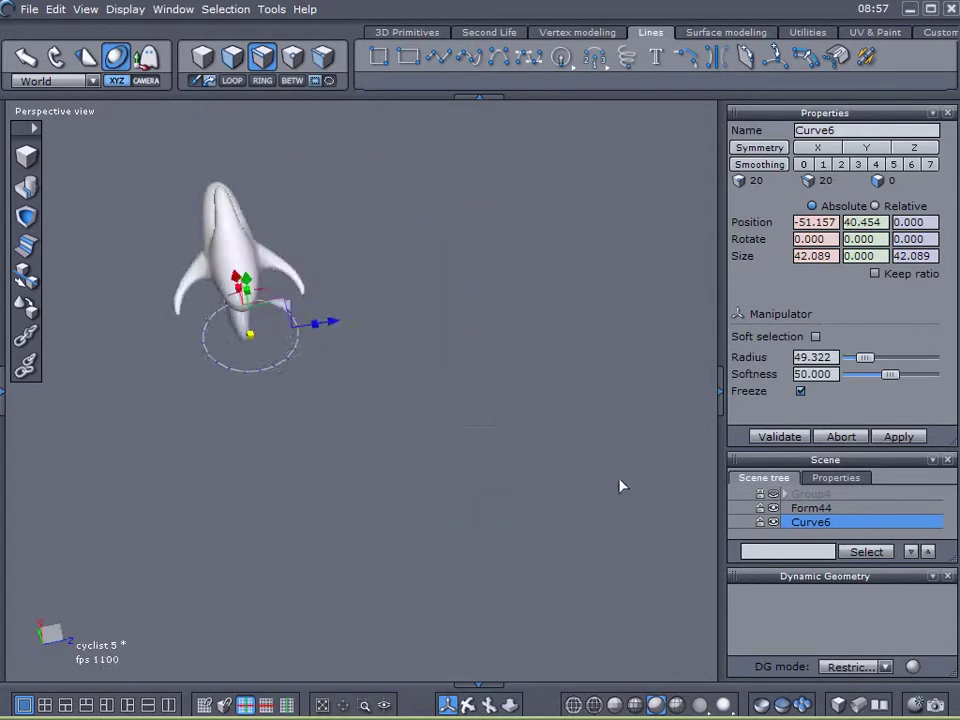
pyautogui.scroll(5, 192, 332)
pyautogui.moveTo(192, 332); pyautogui.dragTo(403, 495, button='middle')
pyautogui.scroll(-3, 403, 495)
pyautogui.keyDown('alt'); pyautogui.moveTo(445, 440); pyautogui.dragTo(426, 426, button='right'); pyautogui.keyUp('alt')
pyautogui.keyDown('alt'); pyautogui.moveTo(432, 462); pyautogui.dragTo(430, 500); pyautogui.keyUp('alt')
pyautogui.scroll(2, 498, 328)
pyautogui.keyDown('alt'); pyautogui.moveTo(484, 412); pyautogui.dragTo(473, 437); pyautogui.keyUp('alt')
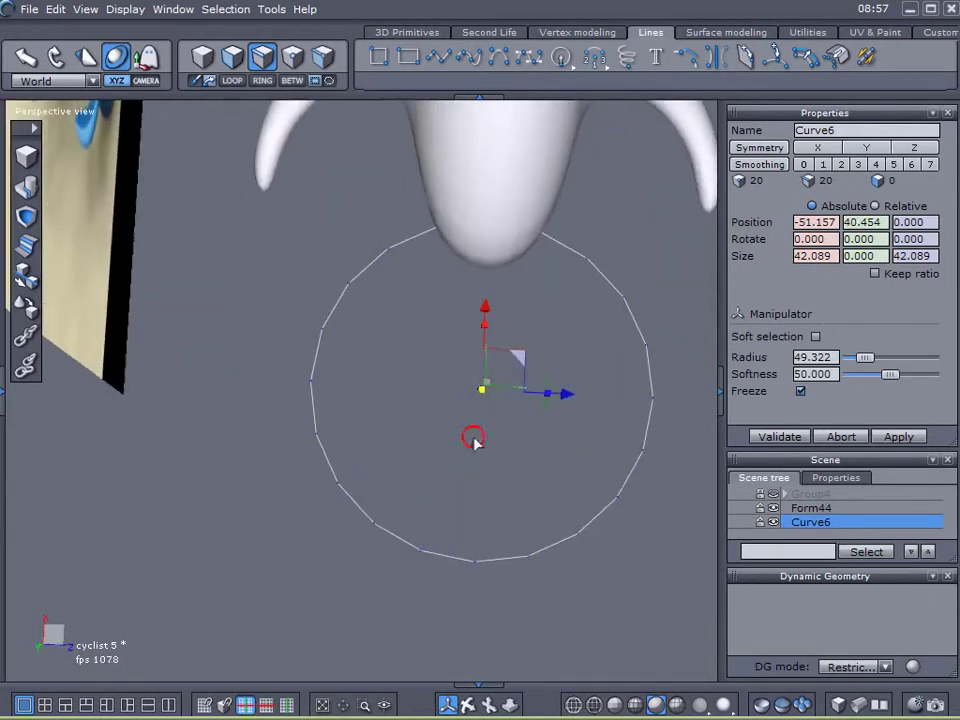
pyautogui.moveTo(485, 308); pyautogui.dragTo(483, 358)
# - Delete the circle's 13 points nearest the body, keeping the seven-point arc on its far side
pyautogui.click(293, 58)
pyautogui.moveTo(250, 230); pyautogui.dragTo(714, 512)
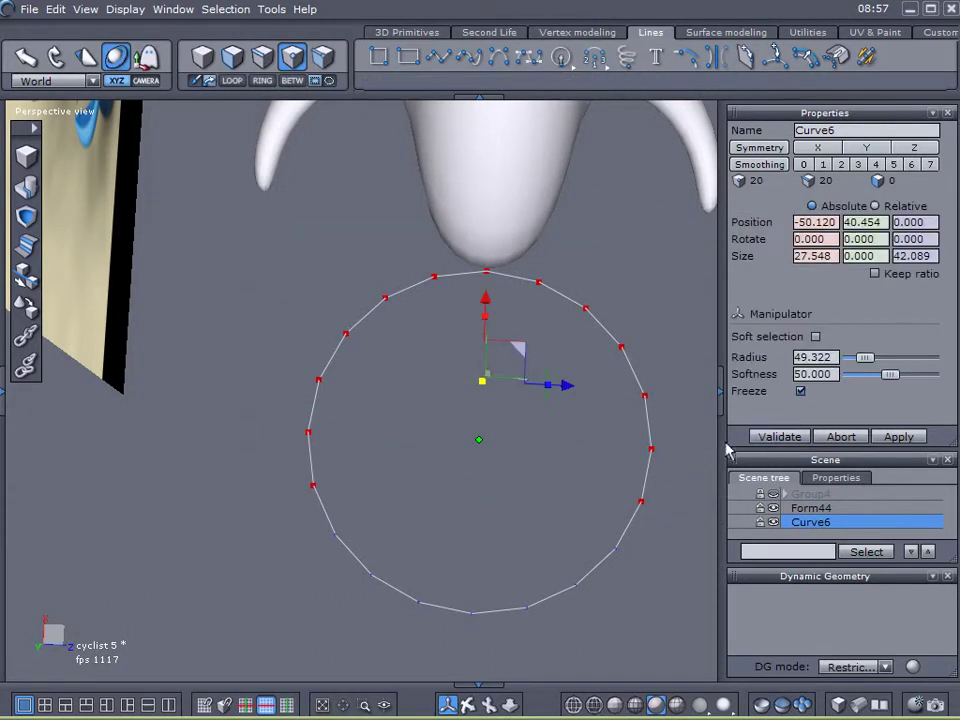
pyautogui.press('Delete')
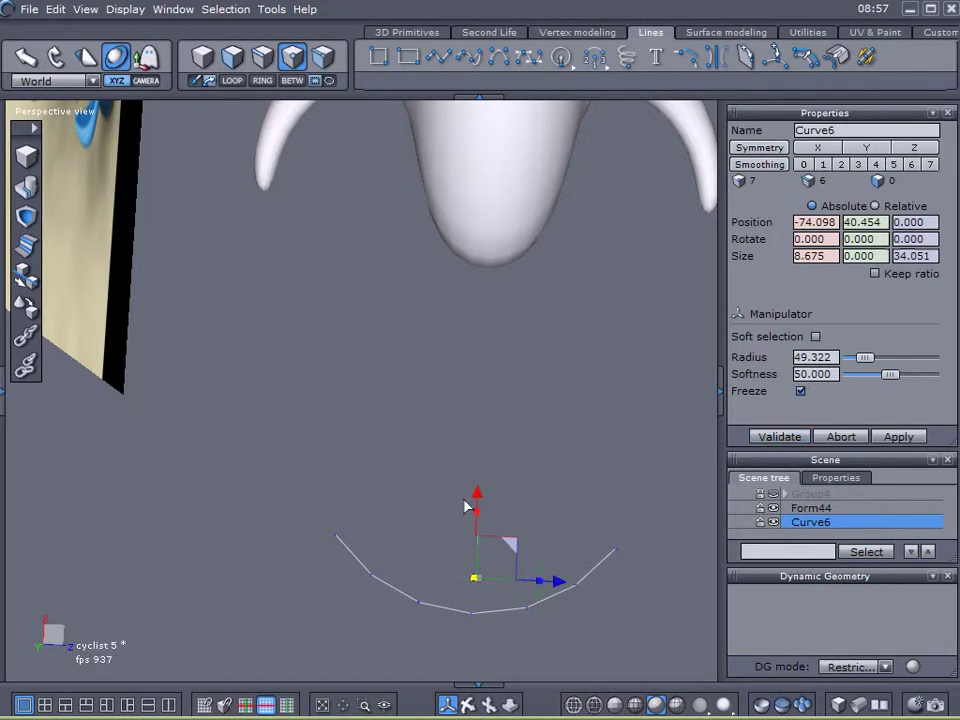
# - Scale the arc to about 15.4 x 60.4 and move it to about X -43.0 beneath the nose
pyautogui.moveTo(470, 503); pyautogui.dragTo(485, 306)
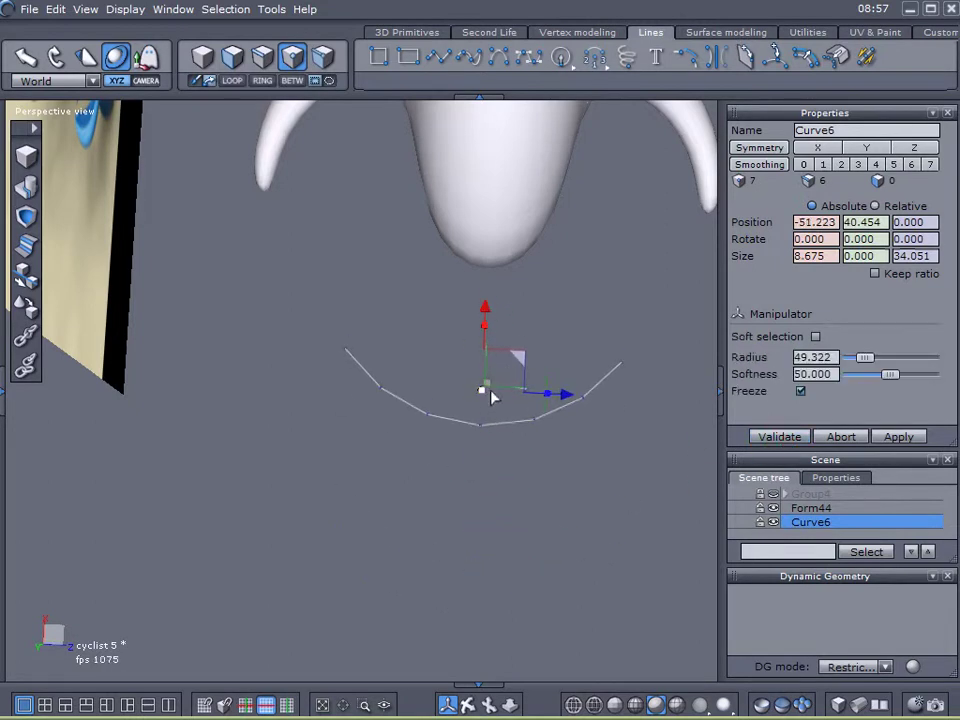
pyautogui.moveTo(483, 397); pyautogui.dragTo(519, 416)
pyautogui.moveTo(519, 416)
pyautogui.mouseDown(button='right')
pyautogui.moveTo(469, 431)
pyautogui.moveTo(154, 266)
pyautogui.moveTo(381, 311)
pyautogui.moveTo(399, 292)
pyautogui.mouseUp(button='right')
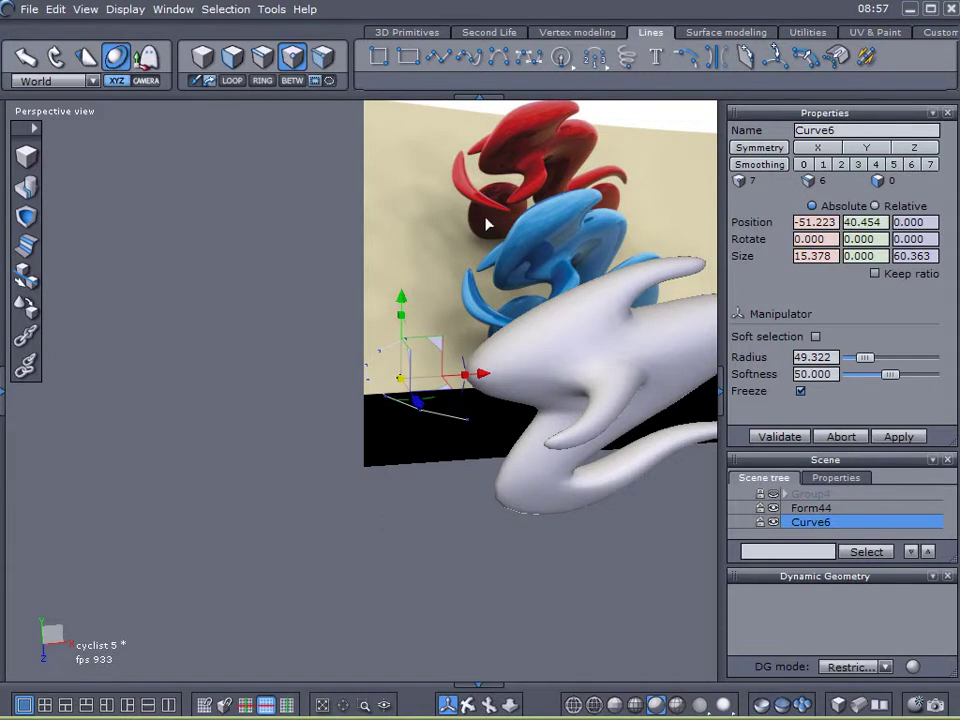
pyautogui.moveTo(340, 262); pyautogui.dragTo(626, 345, button='right')
pyautogui.moveTo(420, 429); pyautogui.dragTo(454, 531, button='right')
pyautogui.moveTo(403, 317); pyautogui.dragTo(413, 280)
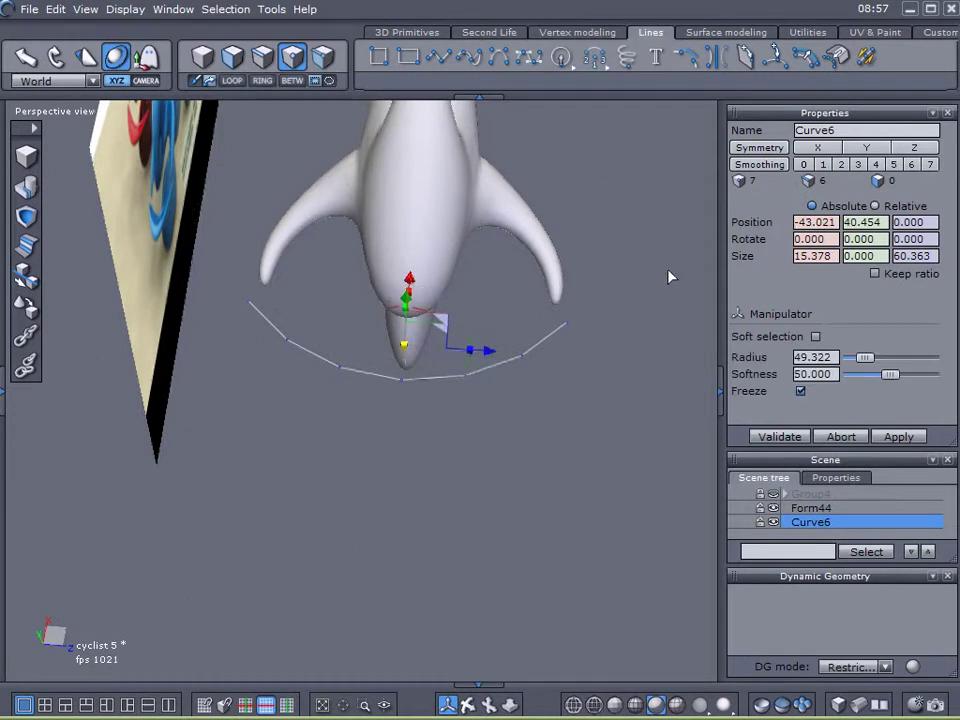
# - Thicken the arc into a six-sided tube with a thickness value of about 6.9
pyautogui.moveTo(666, 277); pyautogui.dragTo(692, 212, button='right')
pyautogui.click(729, 36)
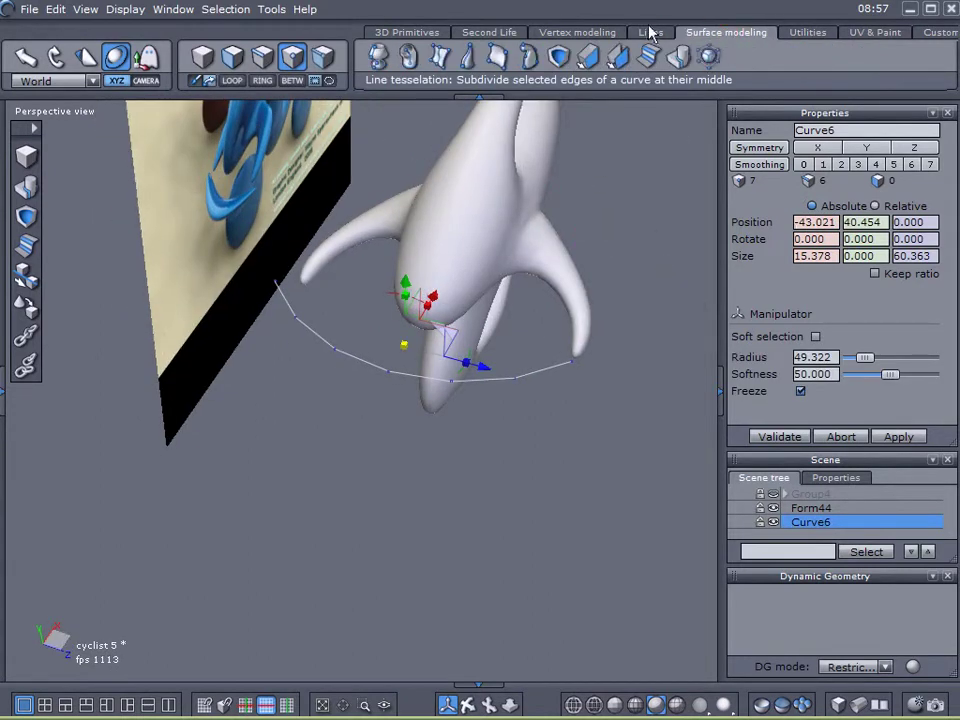
pyautogui.click(589, 62)
pyautogui.moveTo(588, 328); pyautogui.dragTo(405, 263, button='right')
pyautogui.scroll(4, 480, 306)
pyautogui.scroll(-3, 486, 306)
pyautogui.moveTo(848, 231); pyautogui.dragTo(848, 176)
pyautogui.moveTo(545, 549); pyautogui.dragTo(463, 572, button='right')
pyautogui.moveTo(390, 507); pyautogui.dragTo(386, 378, button='right')
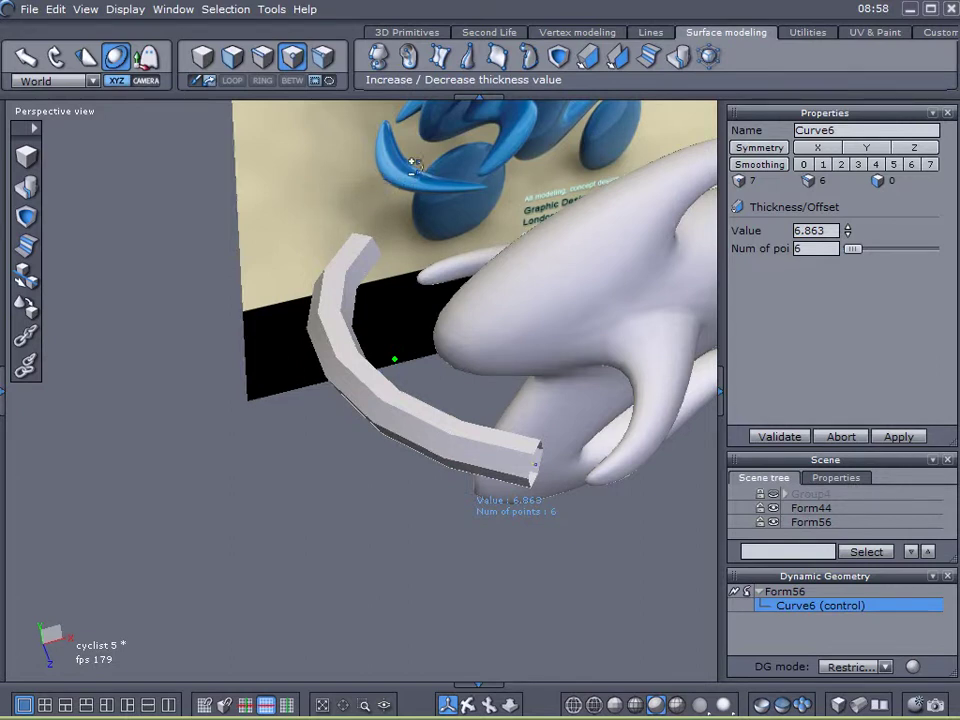
pyautogui.moveTo(432, 454)
pyautogui.mouseDown(button='middle')
pyautogui.moveTo(378, 430)
pyautogui.moveTo(430, 488)
pyautogui.moveTo(450, 494)
pyautogui.moveTo(416, 463)
pyautogui.mouseUp(button='middle')
pyautogui.click(809, 247)
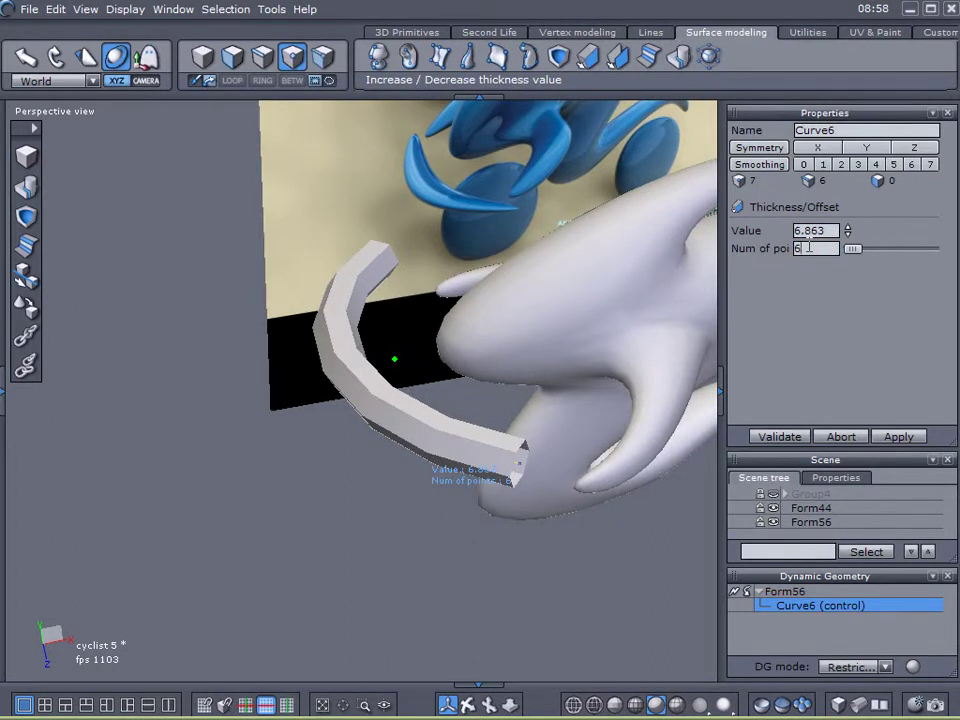
pyautogui.click(781, 437)
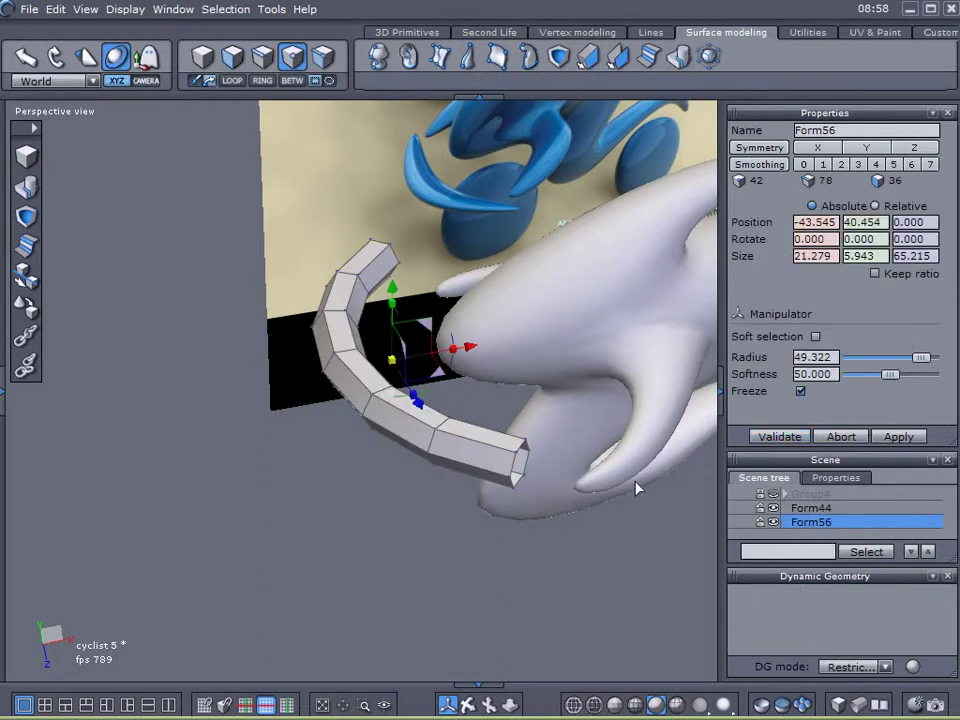
# - Close the tube's open ends and apply smoothing level 1 to it
pyautogui.moveTo(617, 484); pyautogui.dragTo(530, 496, button='middle')
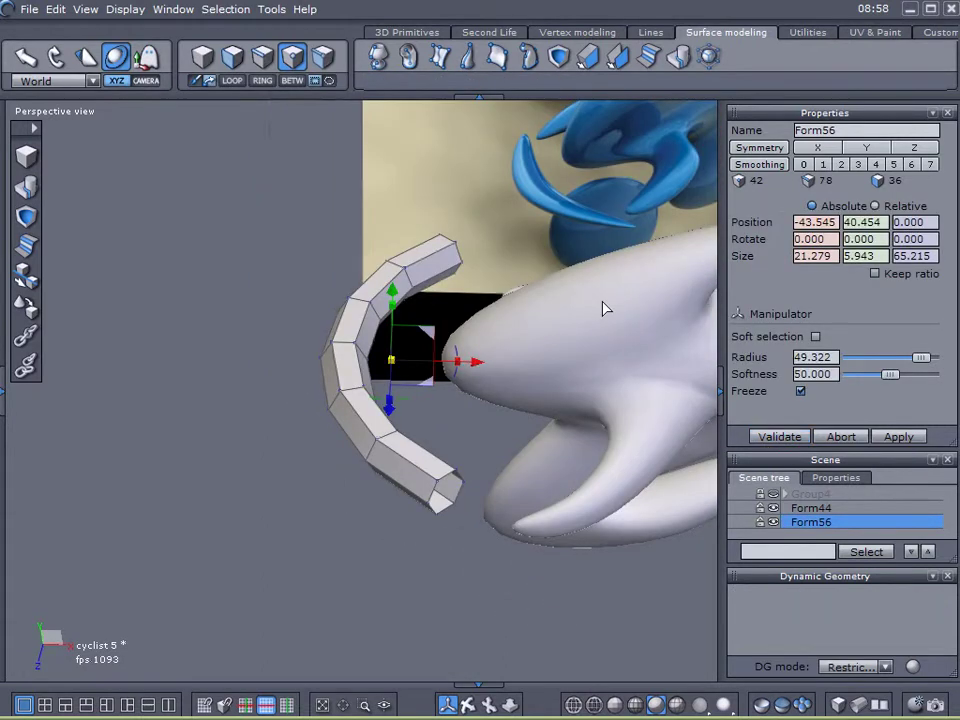
pyautogui.click(555, 31)
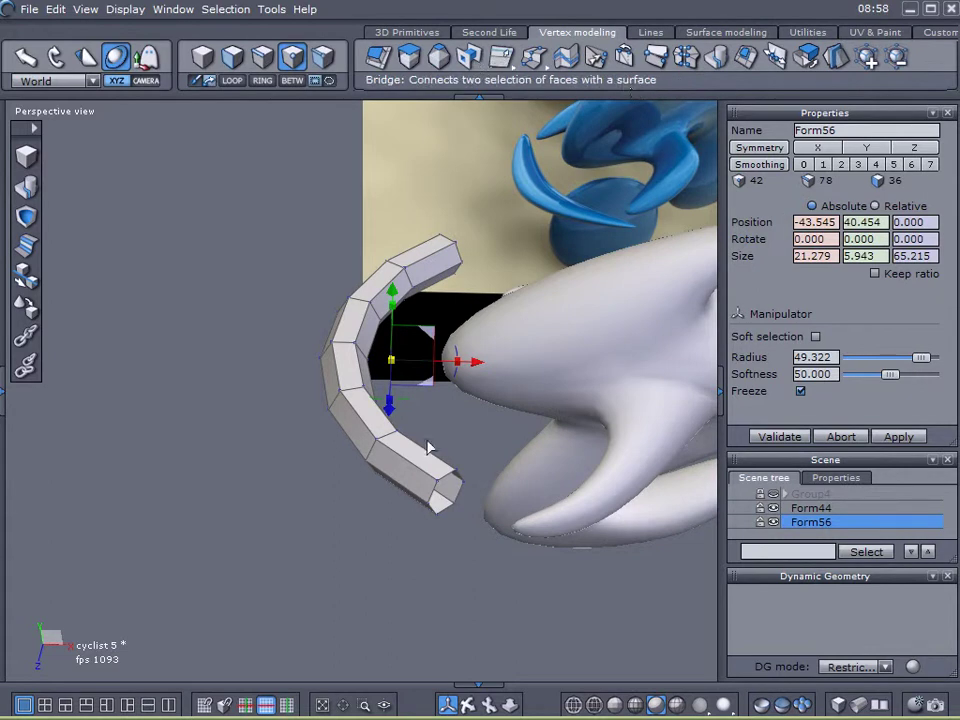
pyautogui.click(745, 56)
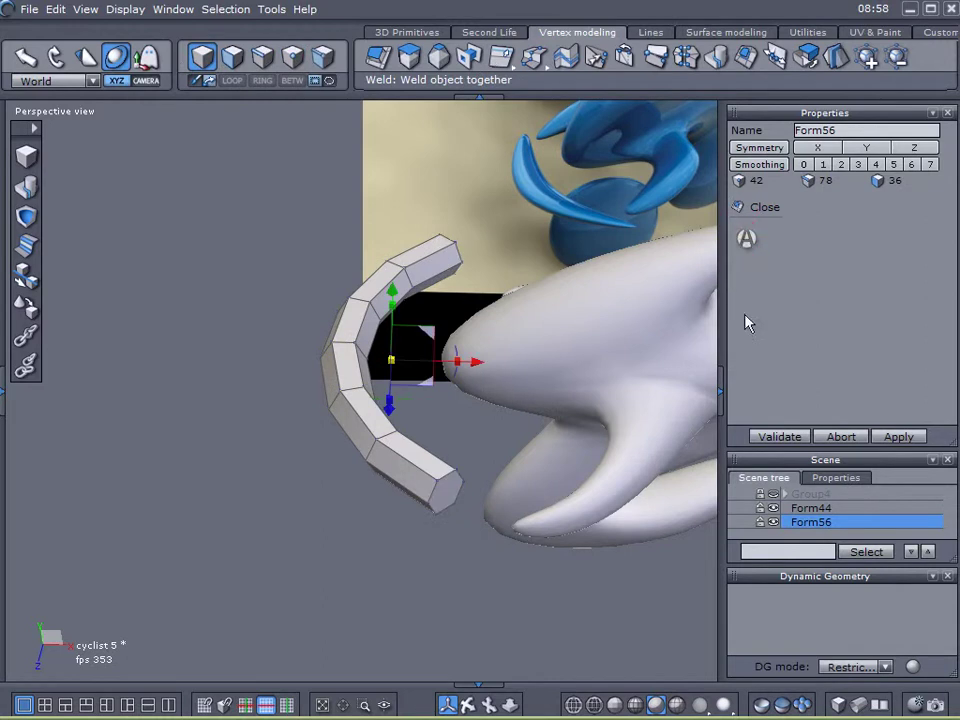
pyautogui.click(822, 164)
# - Scale the curved tube to about 23.9 x 6.7 x 65.5 and lower it to about Y 32.2
pyautogui.moveTo(270, 484); pyautogui.dragTo(410, 396, button='middle')
pyautogui.moveTo(391, 360); pyautogui.dragTo(422, 365)
pyautogui.moveTo(420, 430); pyautogui.dragTo(490, 545, button='middle')
pyautogui.moveTo(453, 386); pyautogui.dragTo(449, 383)
pyautogui.moveTo(300, 500); pyautogui.dragTo(331, 302, button='middle')
pyautogui.moveTo(403, 293); pyautogui.dragTo(390, 332)
pyautogui.moveTo(390, 332); pyautogui.dragTo(368, 278, button='middle')
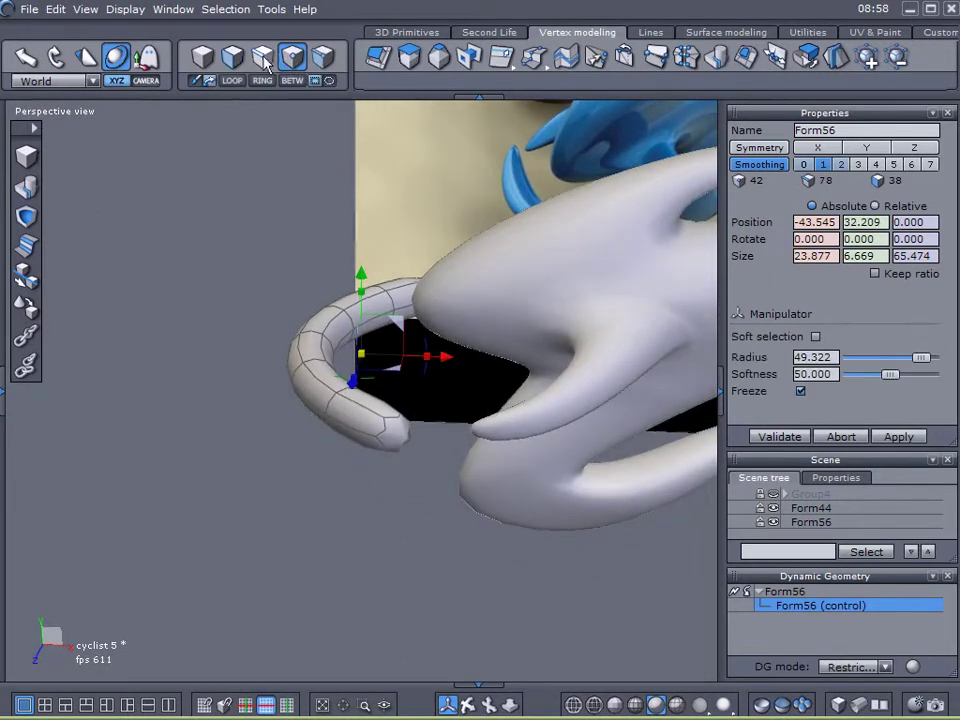
# - Turn on Z symmetry and taper both ends of the curved tube using soft selection, shrinking the end face to about 1.8 x 2.3 x 1.7
pyautogui.click(232, 57)
pyautogui.click(392, 432)
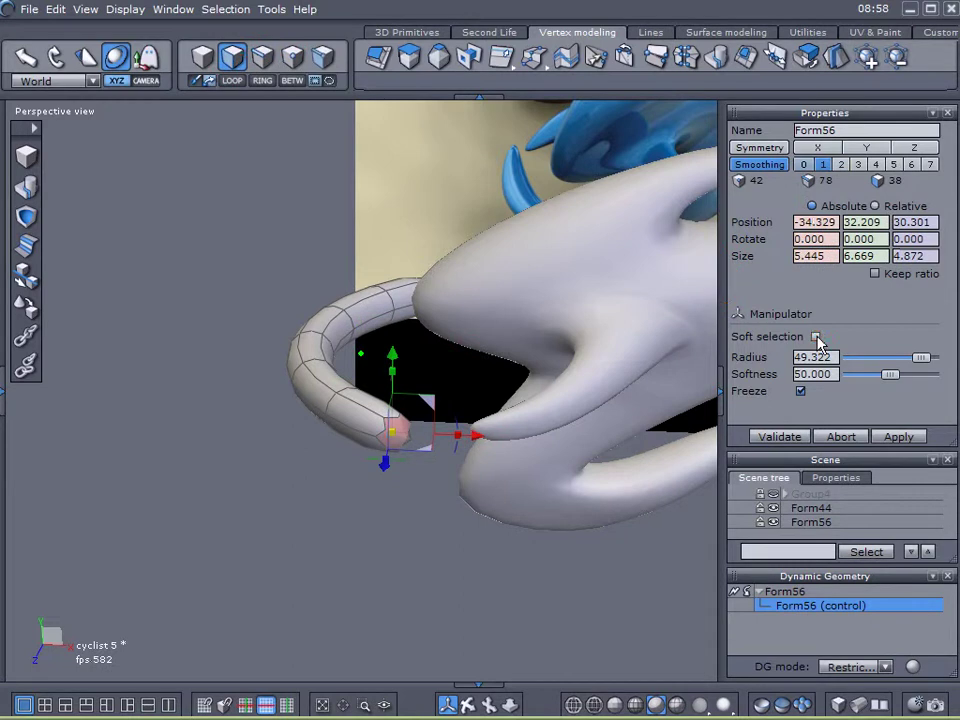
pyautogui.moveTo(543, 340); pyautogui.dragTo(512, 414, button='middle')
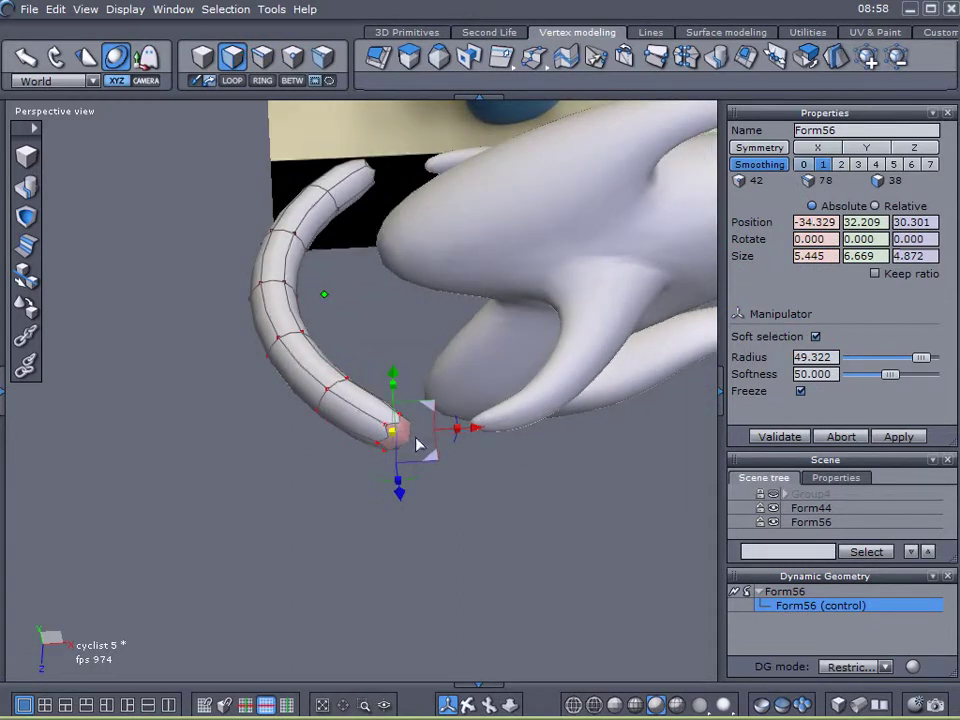
pyautogui.moveTo(392, 432); pyautogui.dragTo(321, 437)
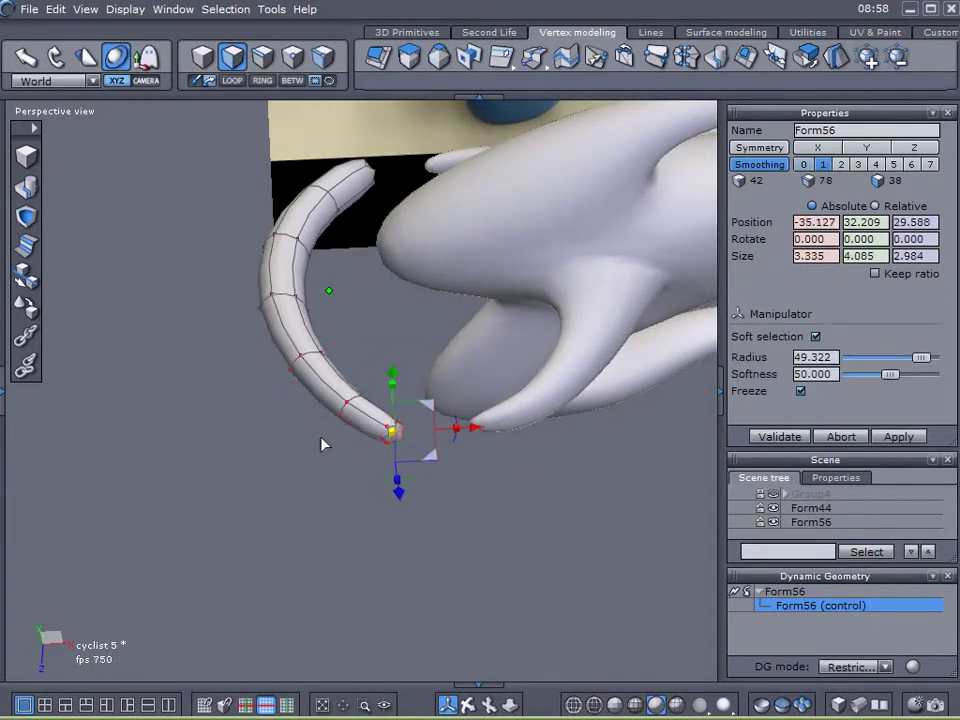
pyautogui.hotkey('ctrl', 'z')
pyautogui.click(913, 147)
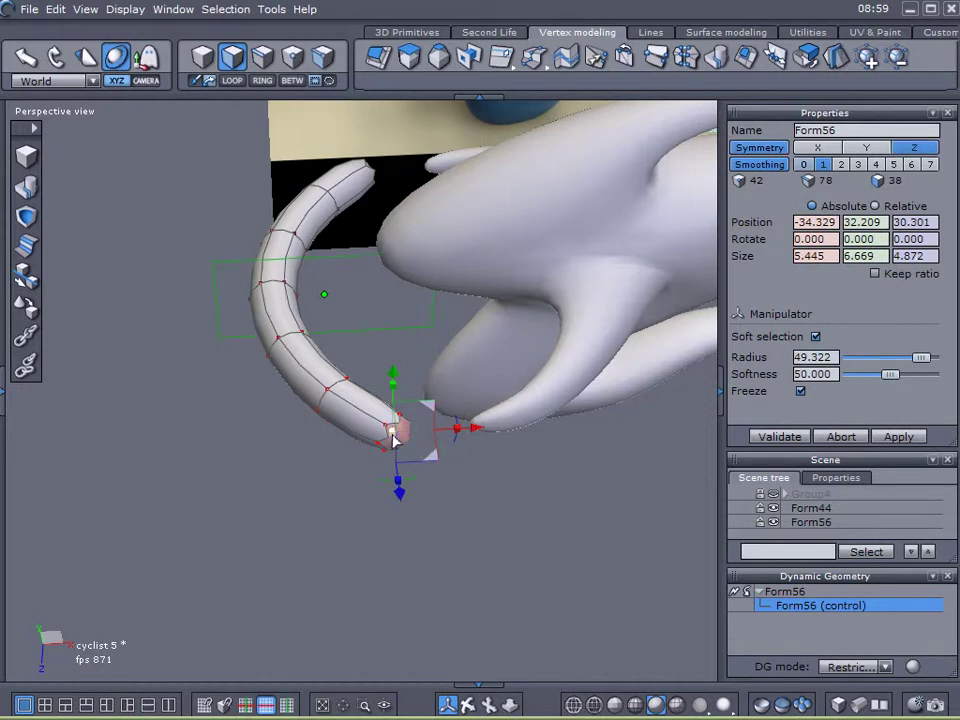
pyautogui.moveTo(392, 434); pyautogui.dragTo(234, 448)
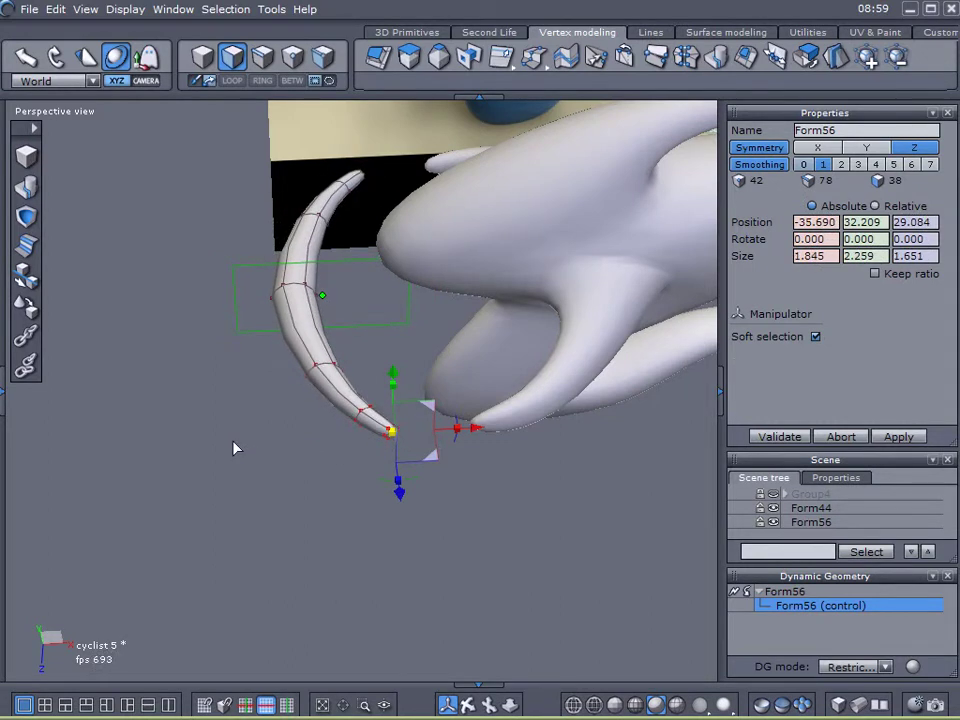
pyautogui.moveTo(206, 461); pyautogui.dragTo(197, 371, button='middle')
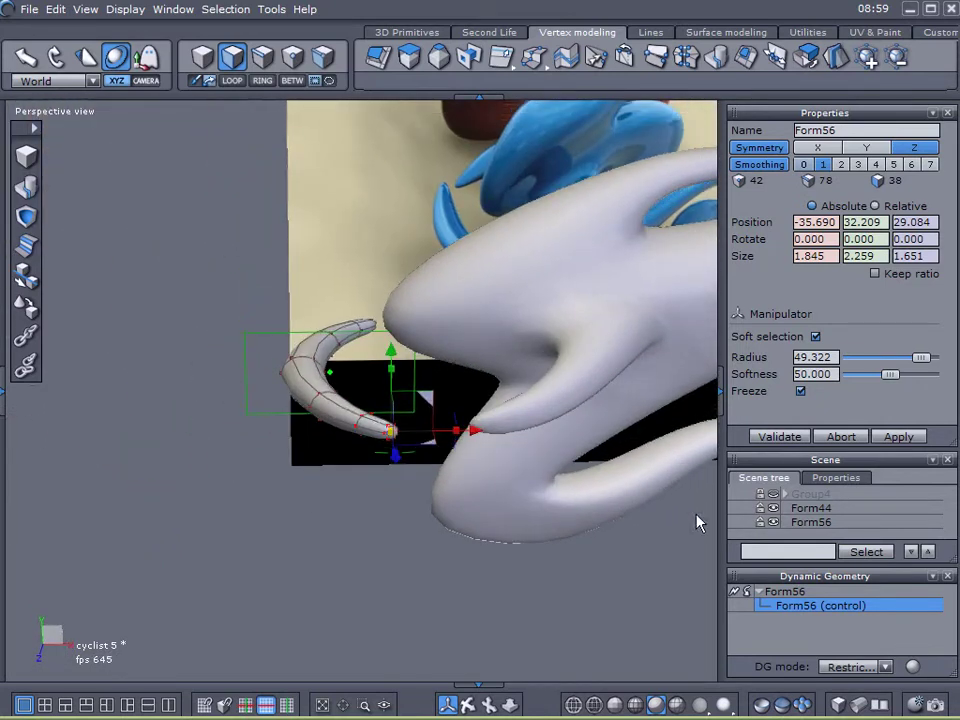
pyautogui.click(816, 337)
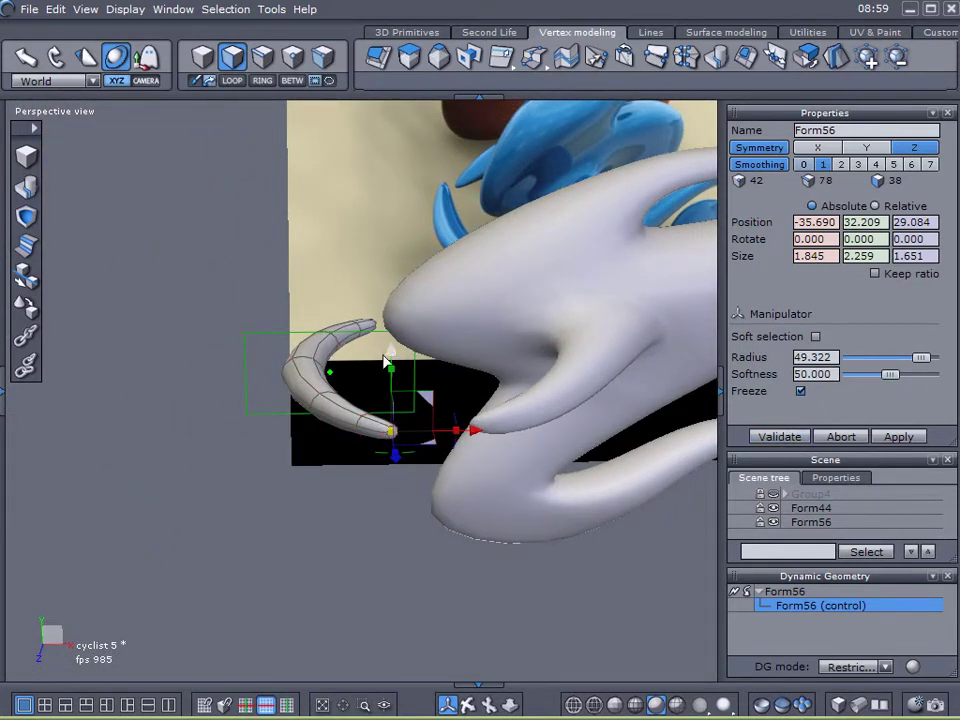
pyautogui.moveTo(390, 368); pyautogui.dragTo(388, 382)
pyautogui.moveTo(388, 382); pyautogui.dragTo(371, 435, button='middle')
pyautogui.moveTo(392, 370); pyautogui.dragTo(412, 476)
pyautogui.hotkey('ctrl', 'z')
# - Flatten the whole tapered tube to a height of about 4.7 and move it to about X -42.9, Y 31.8
pyautogui.click(427, 555)
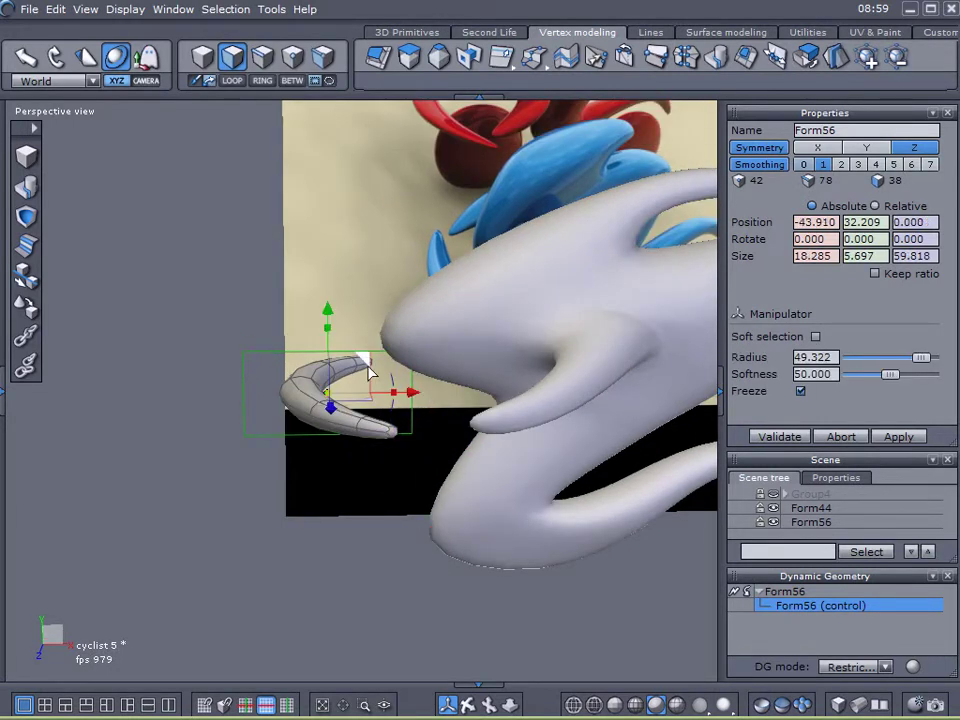
pyautogui.moveTo(330, 335); pyautogui.dragTo(371, 364)
pyautogui.moveTo(322, 425); pyautogui.dragTo(277, 400, button='right')
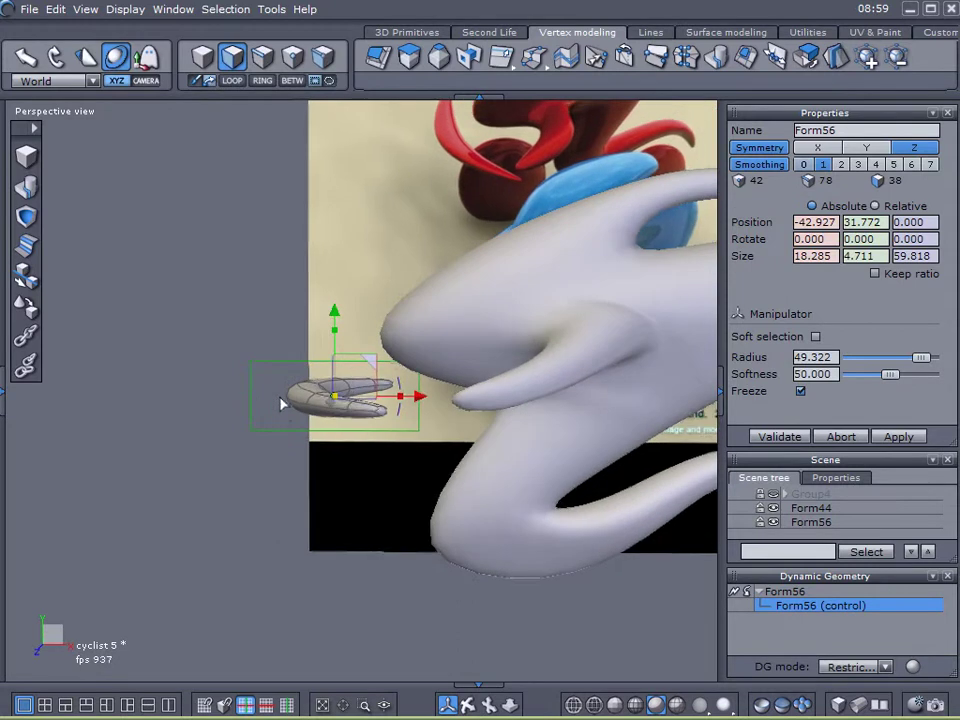
# - Select the edge loop around the middle of the curved tapered tube
pyautogui.moveTo(279, 403); pyautogui.dragTo(393, 607, button='middle')
pyautogui.click(262, 56)
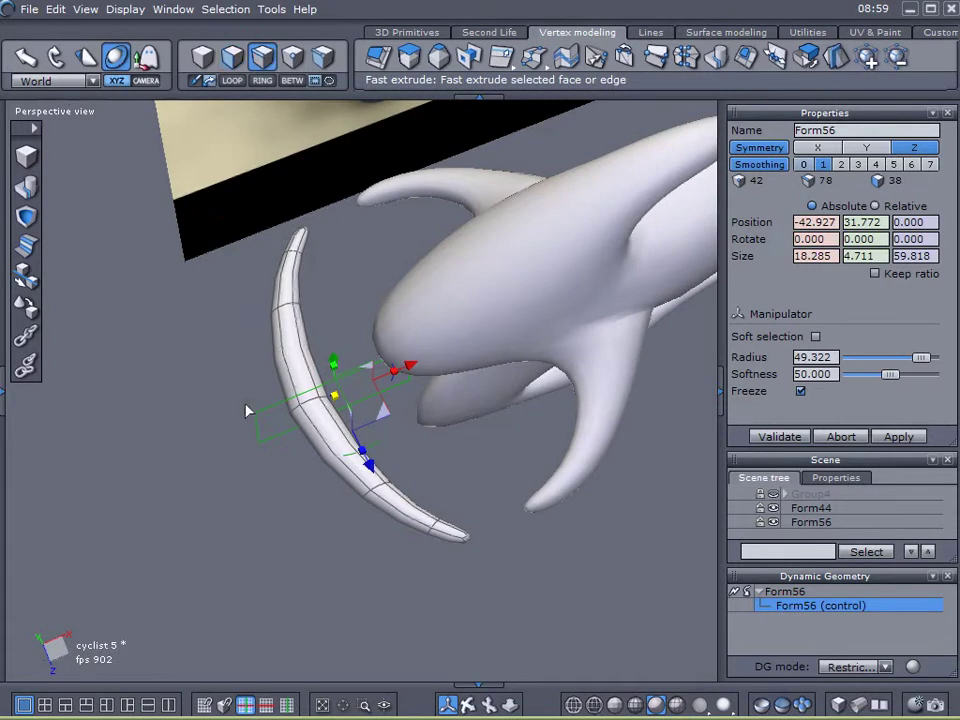
pyautogui.click(311, 398)
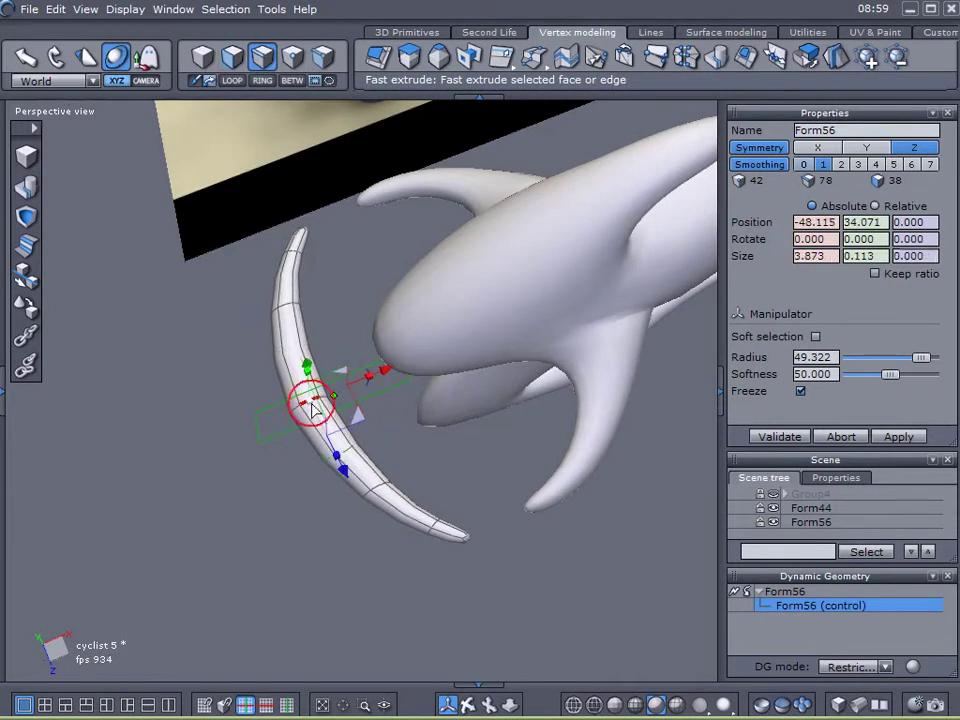
pyautogui.click(232, 80)
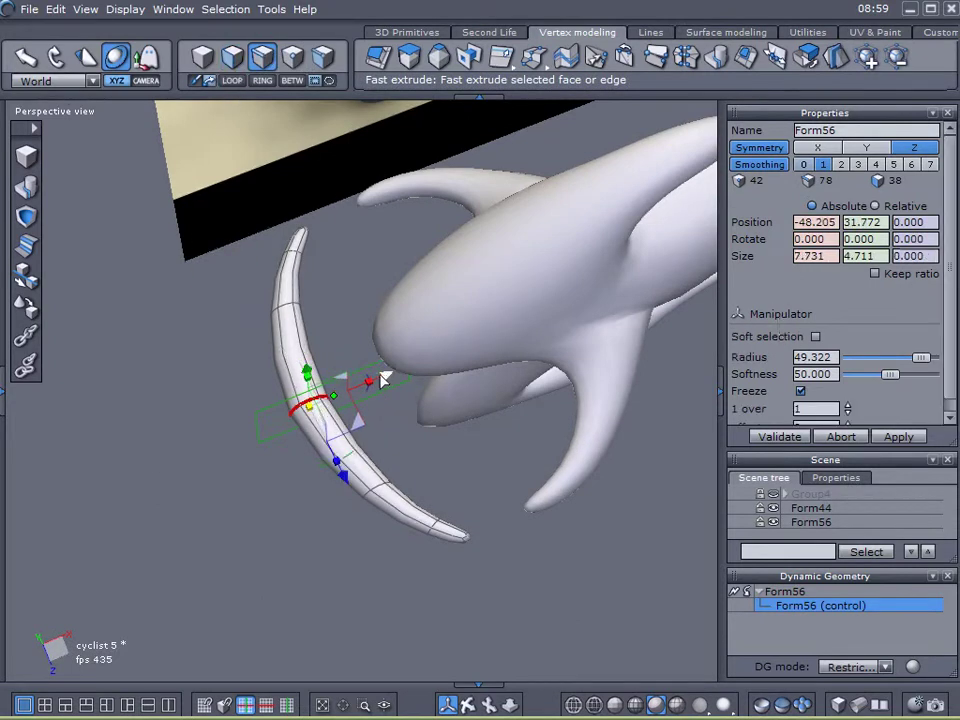
pyautogui.moveTo(381, 379); pyautogui.dragTo(354, 383)
pyautogui.moveTo(349, 382); pyautogui.dragTo(344, 502, button='middle')
pyautogui.moveTo(366, 384); pyautogui.dragTo(384, 377)
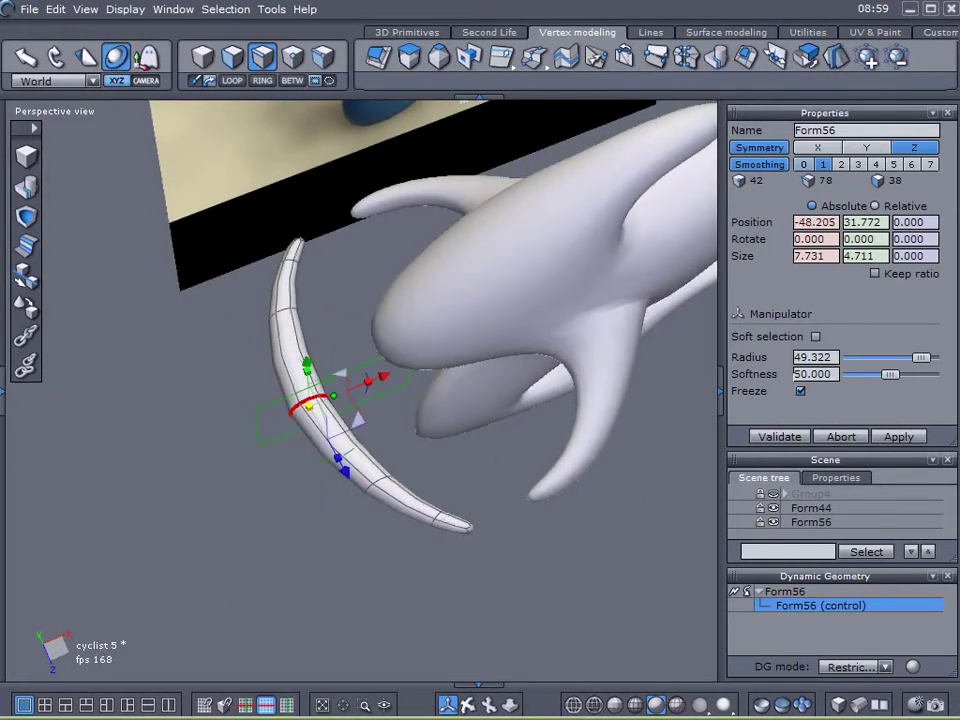
# - Pull the tube's middle edge loop away from the body to about X -52.5, using soft selection with a radius of about 29.2
pyautogui.click(816, 338)
pyautogui.moveTo(920, 358); pyautogui.dragTo(878, 363)
pyautogui.moveTo(393, 385); pyautogui.dragTo(367, 391)
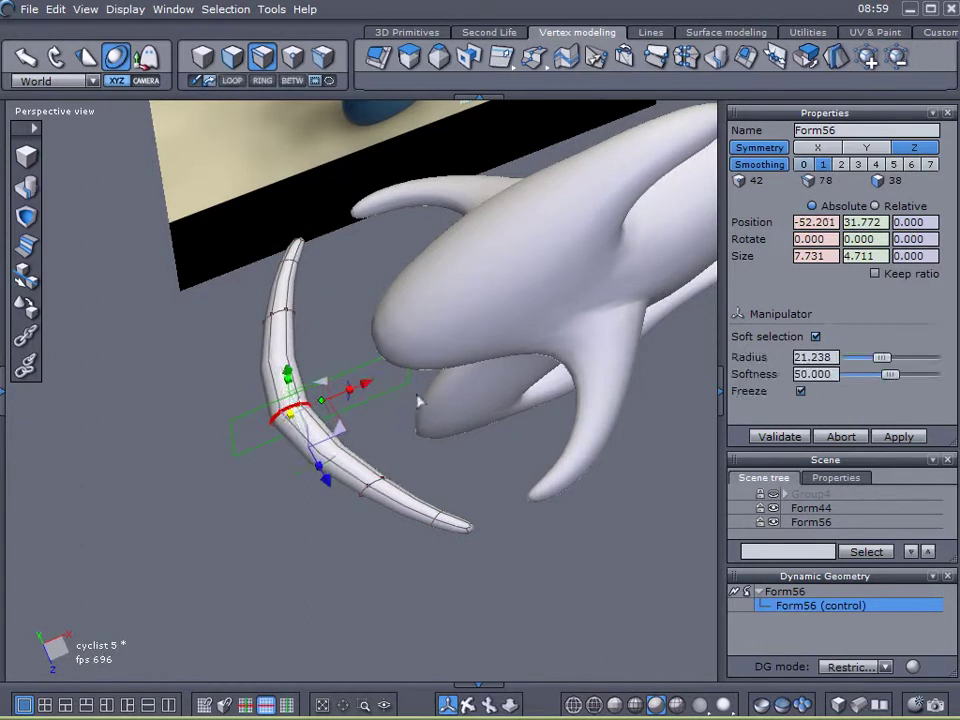
pyautogui.hotkey('ctrl', 'z')
pyautogui.moveTo(885, 360); pyautogui.dragTo(895, 359)
pyautogui.moveTo(386, 380); pyautogui.dragTo(356, 387)
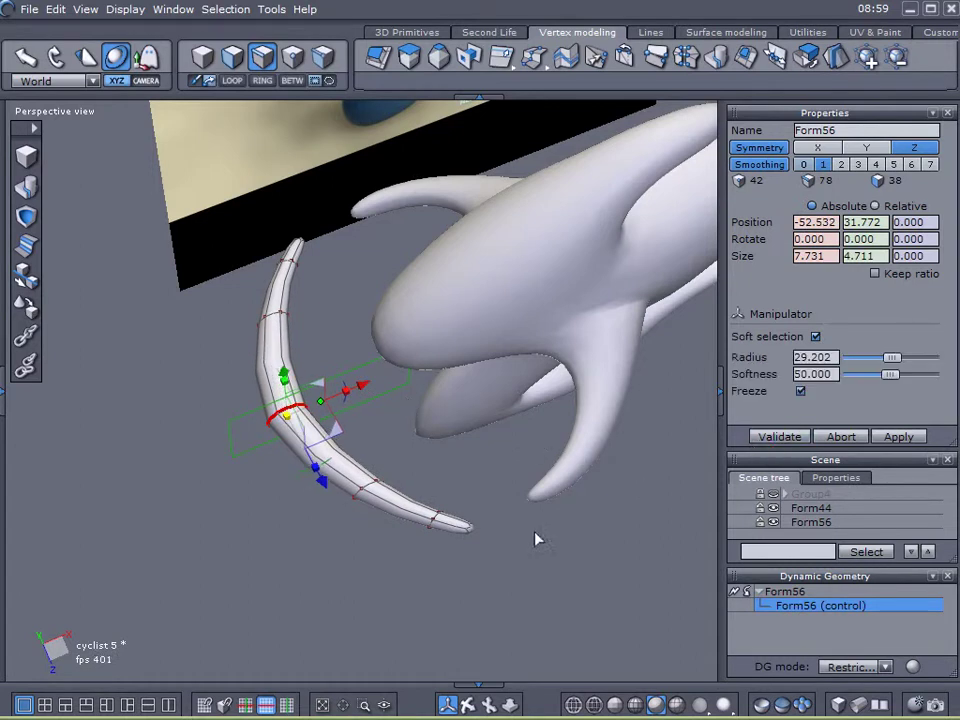
pyautogui.click(817, 340)
# - Examine the curved piece's shape and placement against the body and the reference image
pyautogui.moveTo(551, 519); pyautogui.dragTo(421, 342, button='middle')
pyautogui.moveTo(424, 348); pyautogui.dragTo(421, 360, button='right')
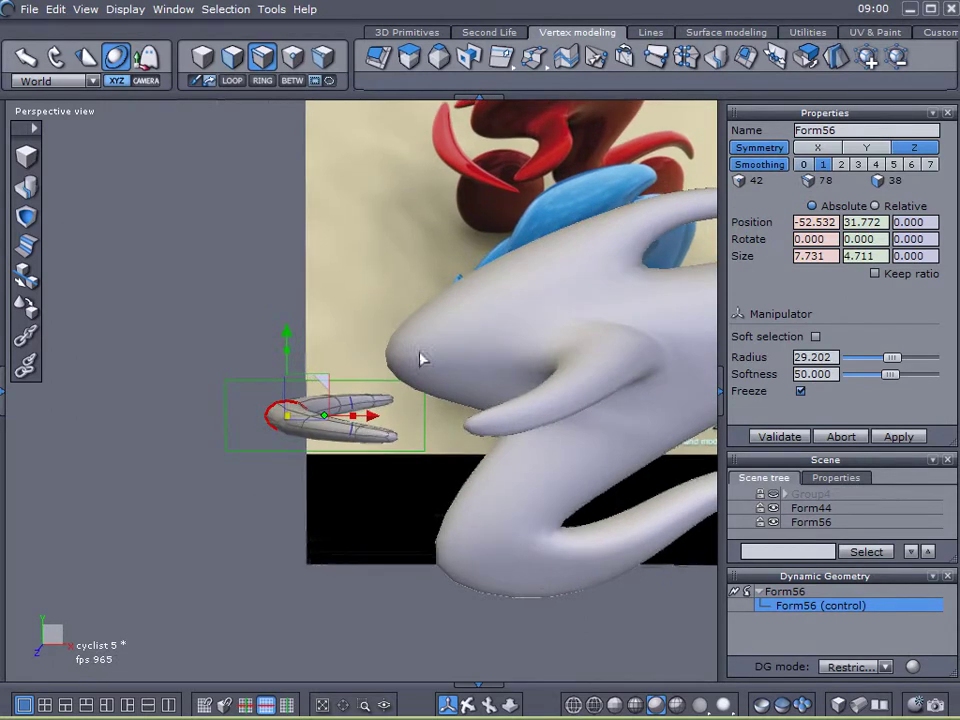
pyautogui.scroll(-3, 505, 411)
pyautogui.scroll(4, 505, 411)
pyautogui.scroll(-3, 505, 411)
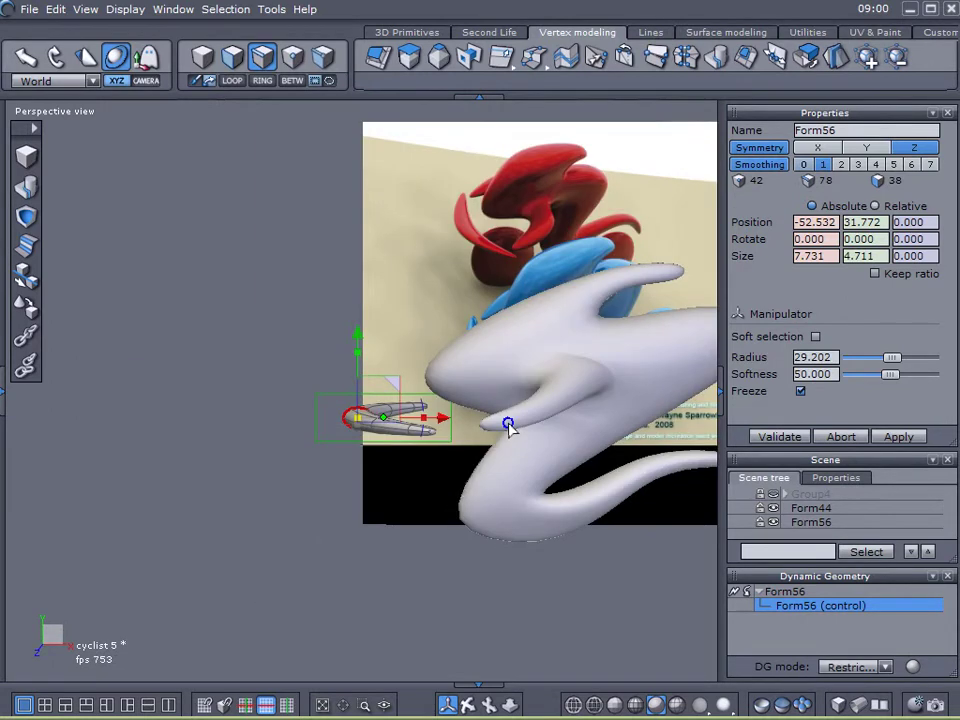
pyautogui.moveTo(506, 421); pyautogui.dragTo(457, 420, button='middle')
pyautogui.moveTo(456, 428); pyautogui.dragTo(433, 402, button='right')
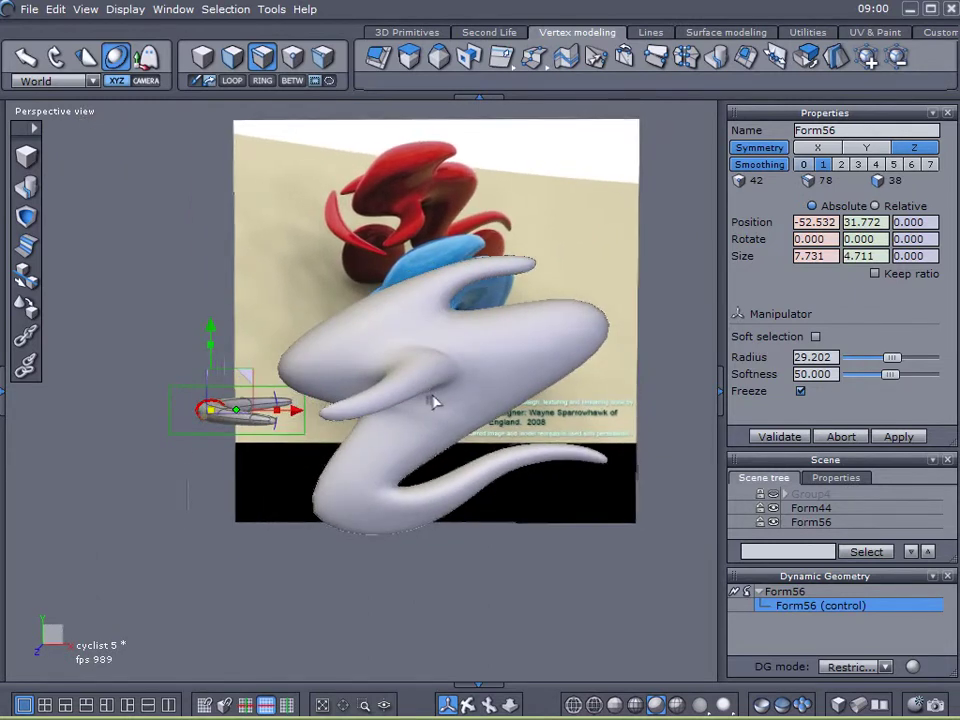
# - Select the two edge loops nearest the body's tail tip and move them outward along X to lengthen the tail
pyautogui.click(572, 456)
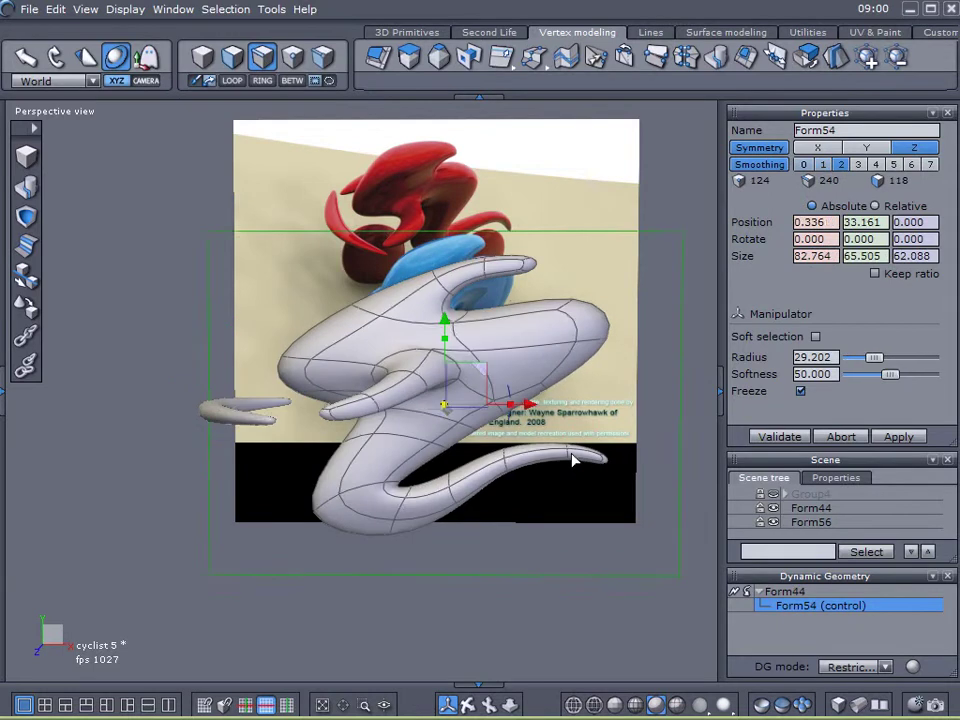
pyautogui.moveTo(572, 456); pyautogui.dragTo(372, 488, button='right')
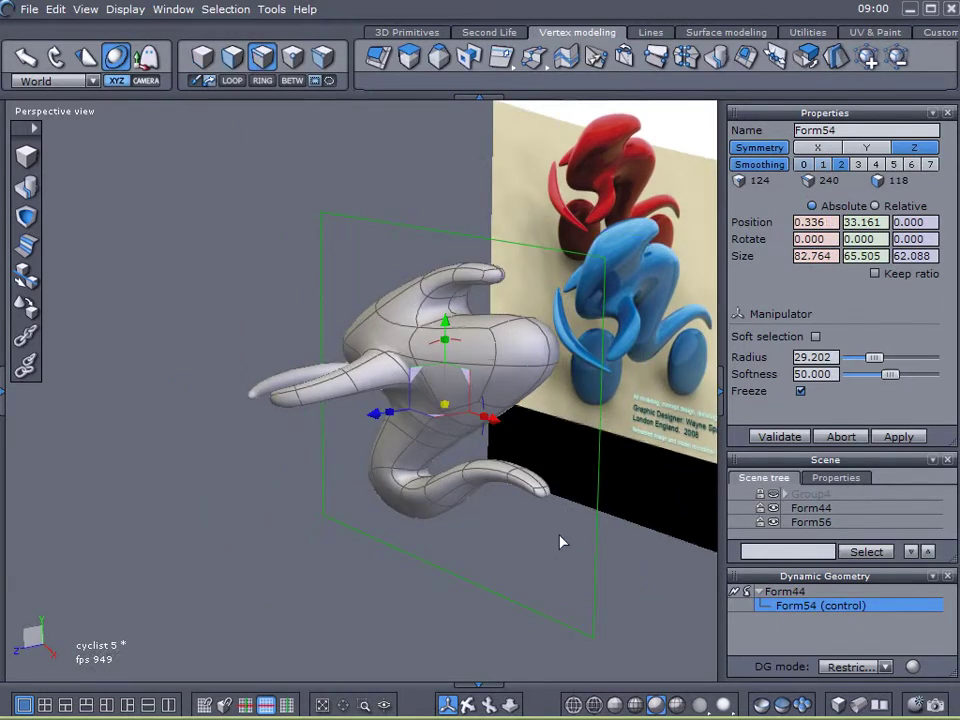
pyautogui.scroll(4, 551, 533)
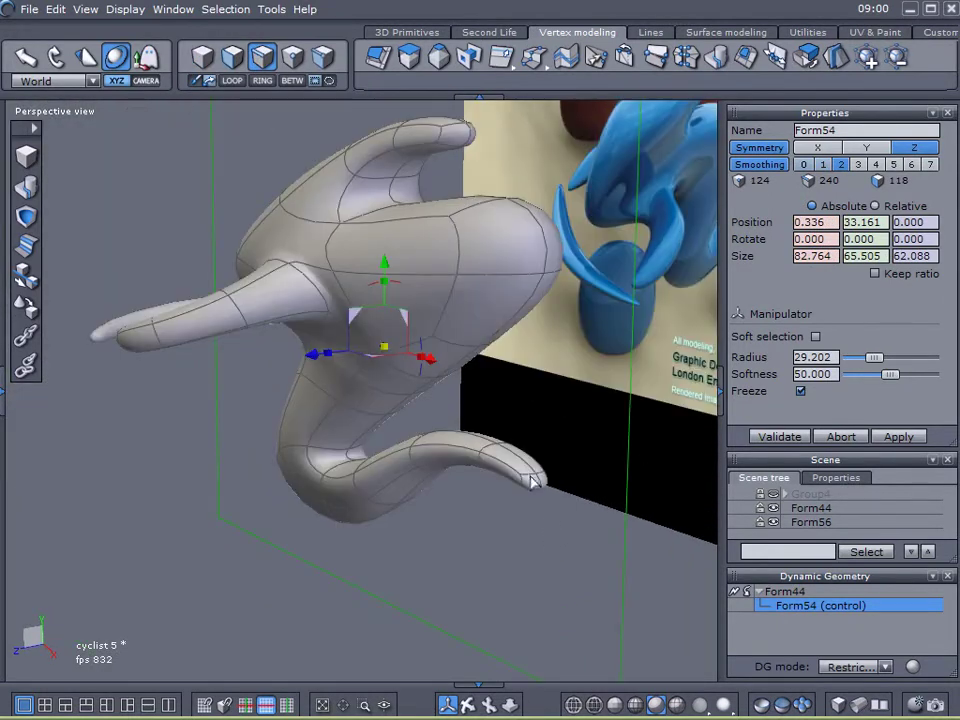
pyautogui.click(535, 481)
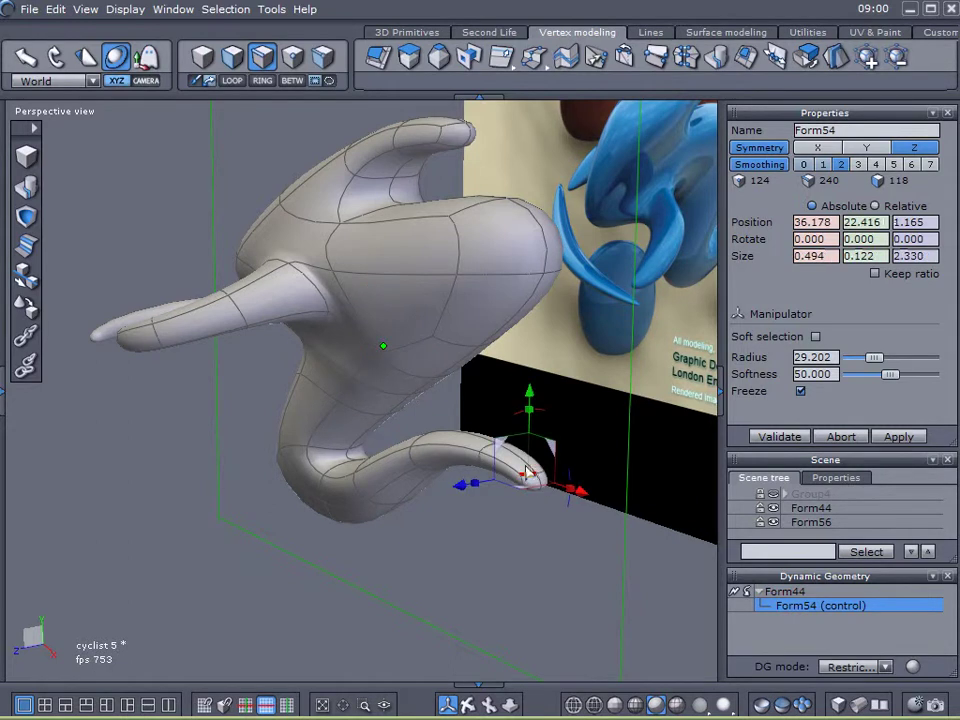
pyautogui.scroll(4, 527, 502)
pyautogui.scroll(-3, 527, 502)
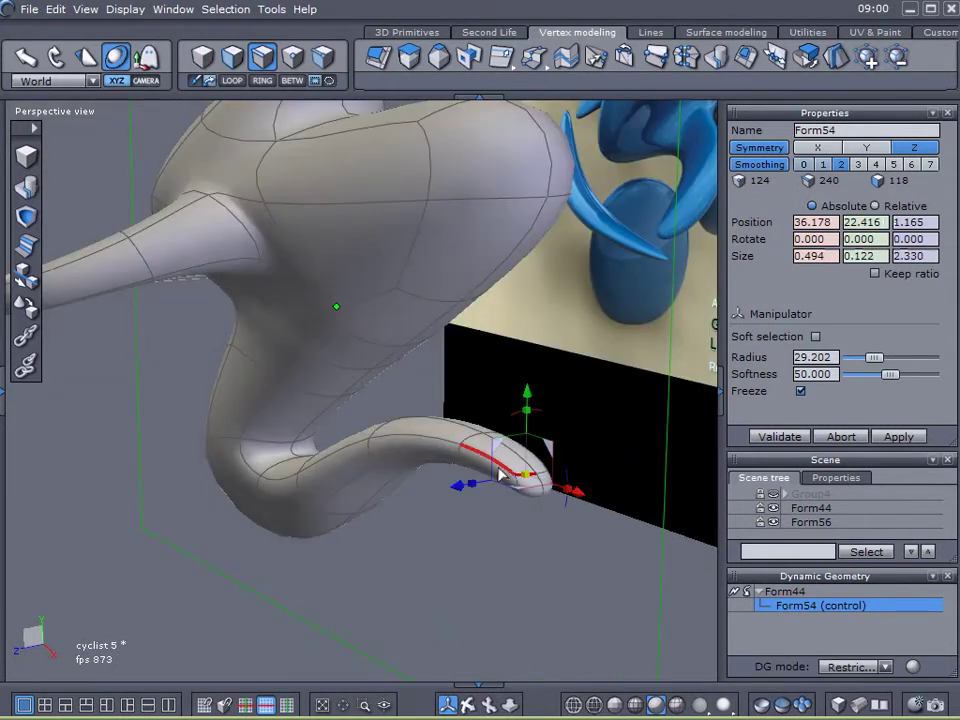
pyautogui.click(236, 82)
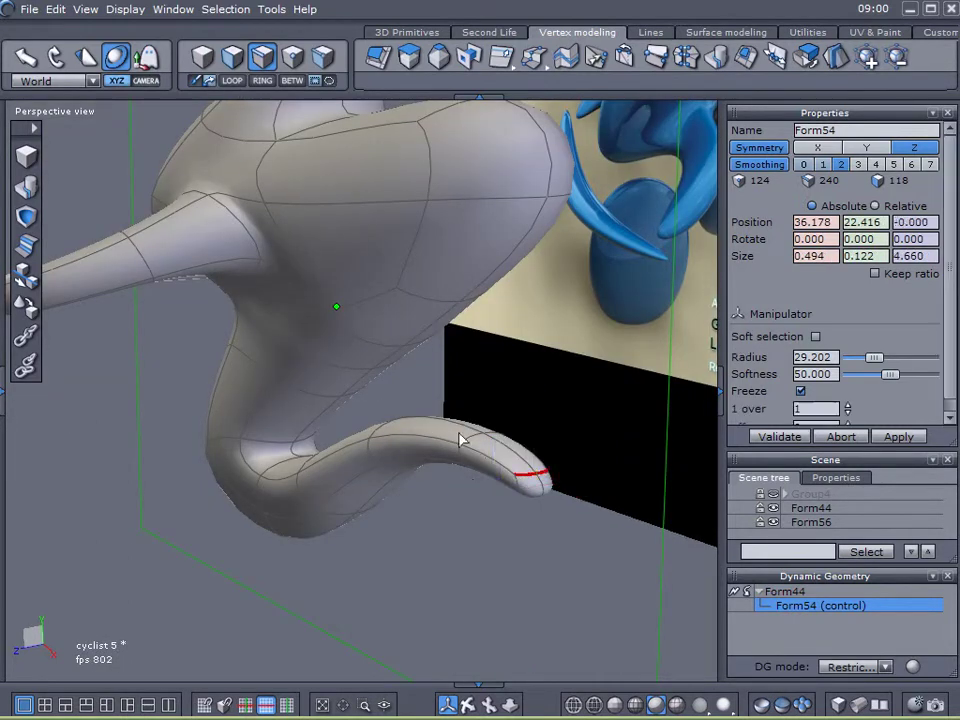
pyautogui.keyDown('shift'); pyautogui.click(467, 441); pyautogui.keyUp('shift')
pyautogui.click(230, 82)
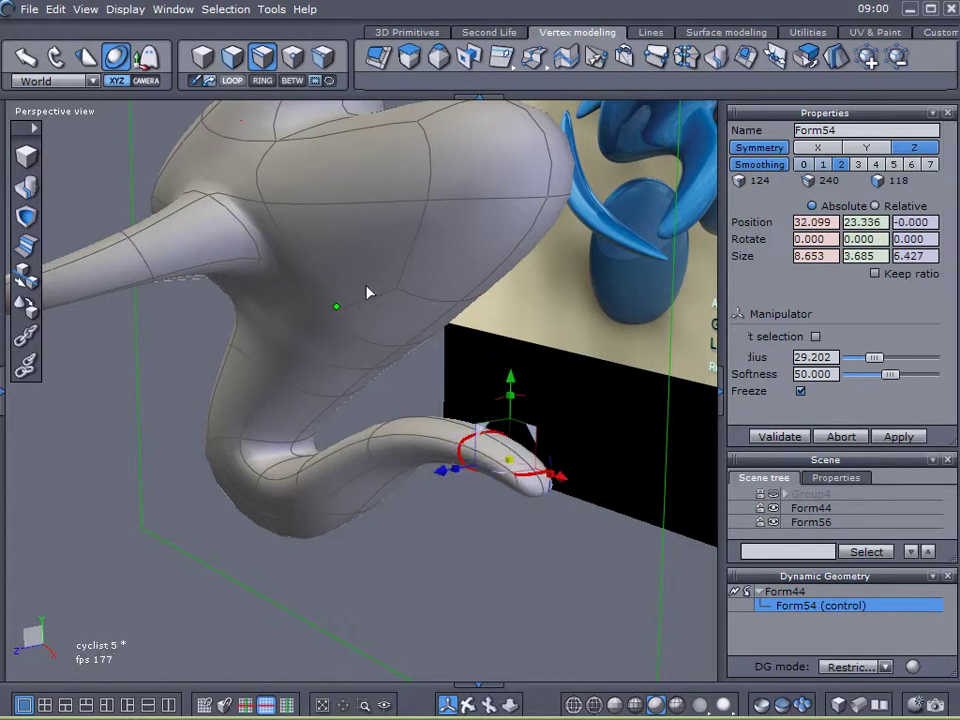
pyautogui.moveTo(517, 525); pyautogui.dragTo(499, 497, button='middle')
pyautogui.click(503, 476)
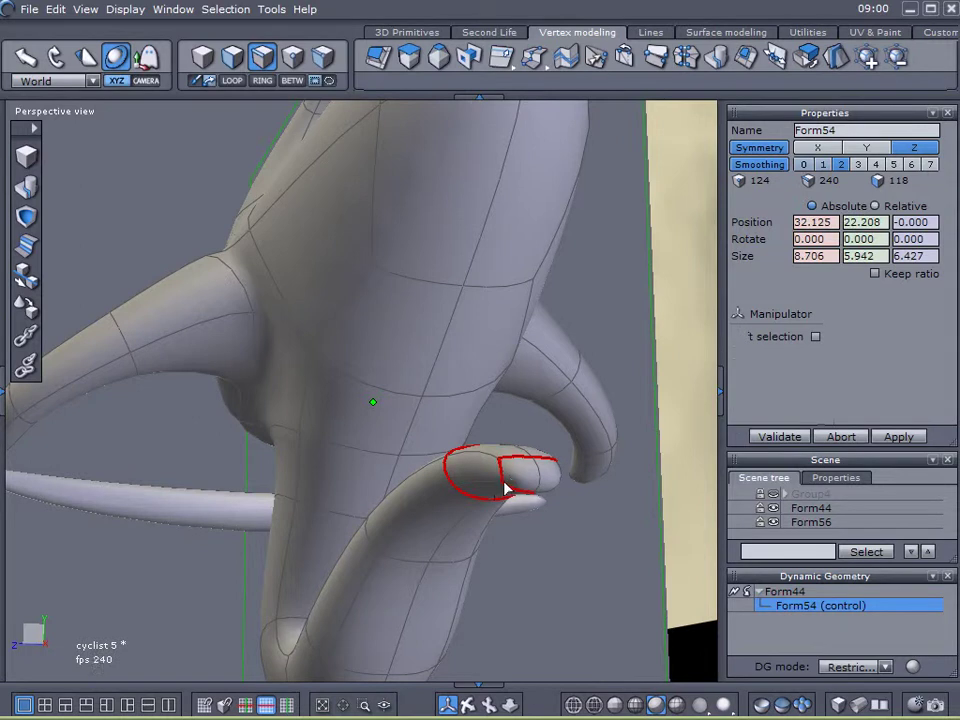
pyautogui.moveTo(129, 456); pyautogui.dragTo(484, 547, button='middle')
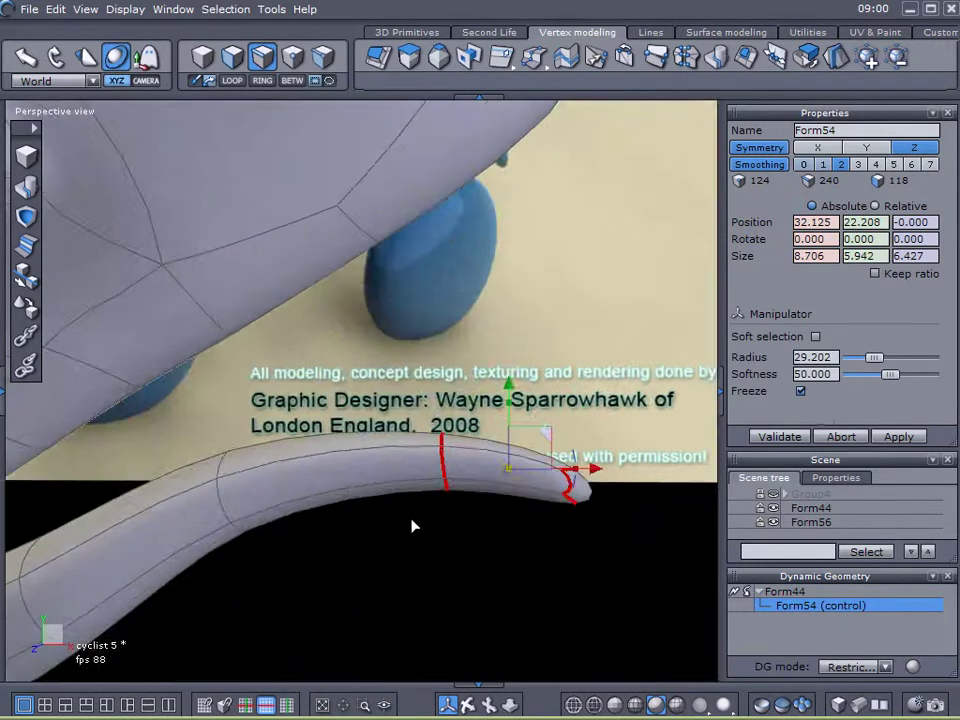
pyautogui.moveTo(486, 470); pyautogui.dragTo(583, 464)
# - Move the edge loop partway along the tail outward and up to about X 22.2, Y 24.7
pyautogui.click(351, 512)
pyautogui.click(231, 81)
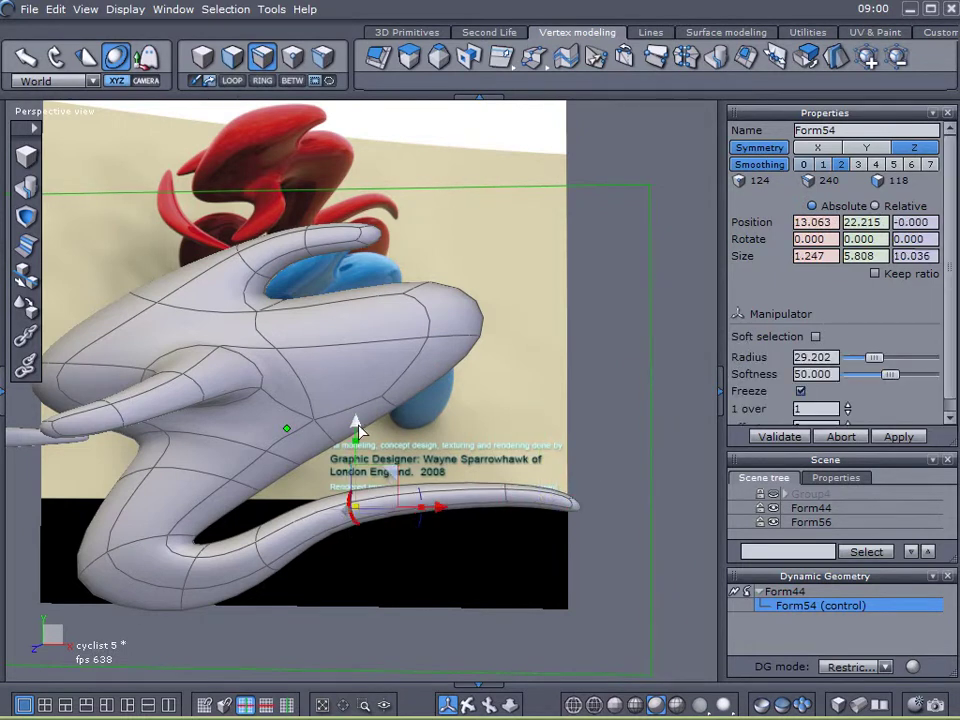
pyautogui.moveTo(387, 467); pyautogui.dragTo(447, 452)
pyautogui.moveTo(455, 498); pyautogui.dragTo(436, 498)
pyautogui.moveTo(436, 498); pyautogui.dragTo(444, 538, button='middle')
pyautogui.moveTo(387, 553); pyautogui.dragTo(407, 528, button='middle')
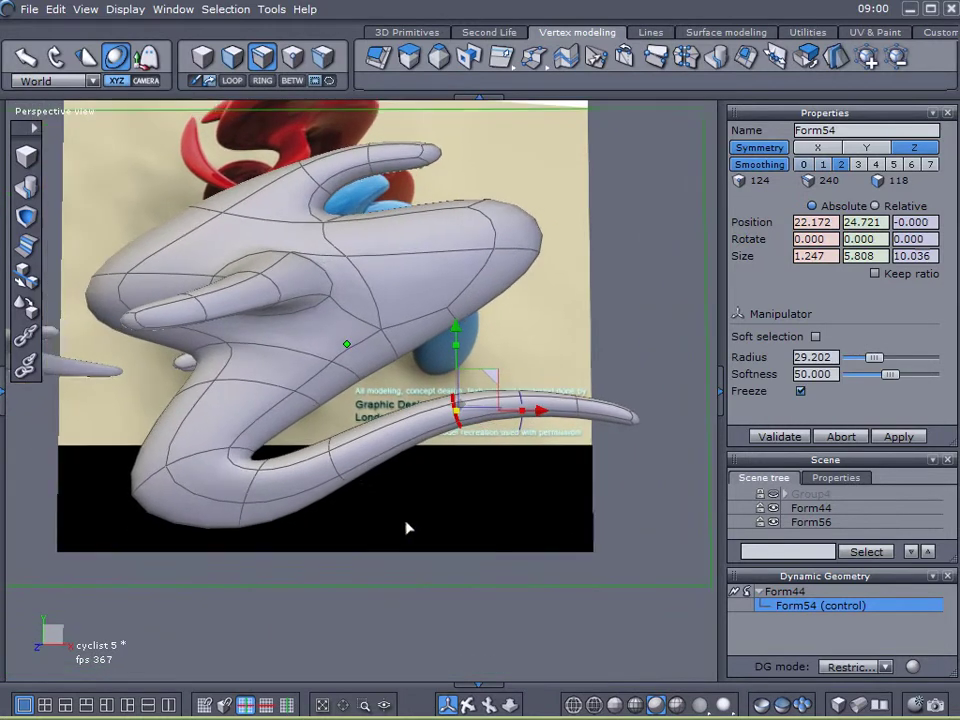
# - Lower the two edge loops at the body's bottom bend, placing the tail-side one at about X -10.8, Y 2.9, and validate the edits
pyautogui.click(229, 456)
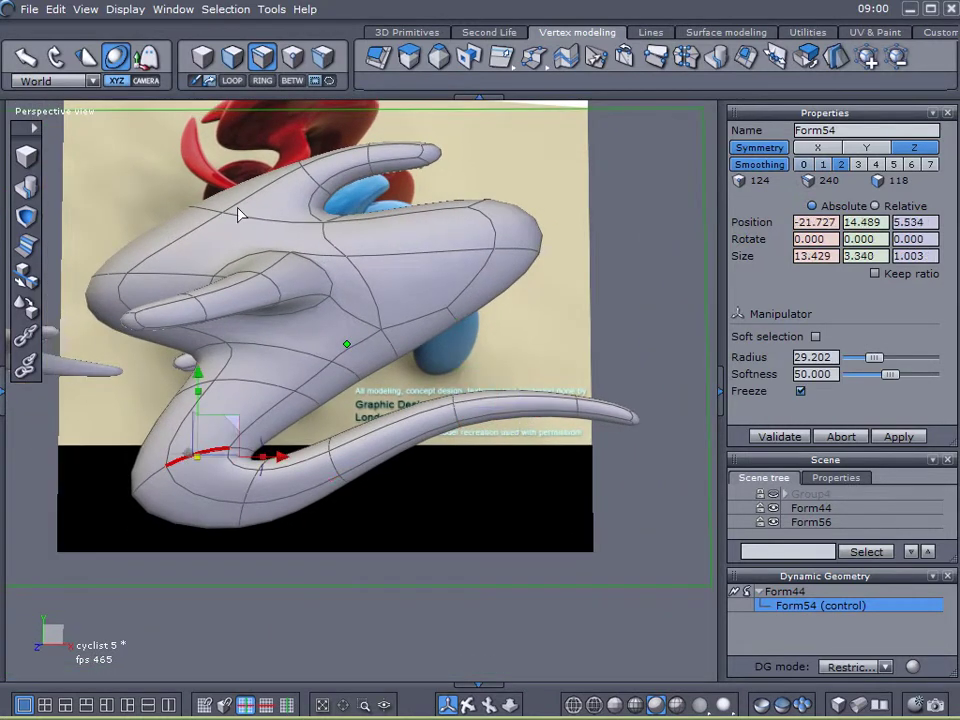
pyautogui.click(233, 80)
pyautogui.moveTo(257, 459); pyautogui.dragTo(218, 516)
pyautogui.click(236, 522)
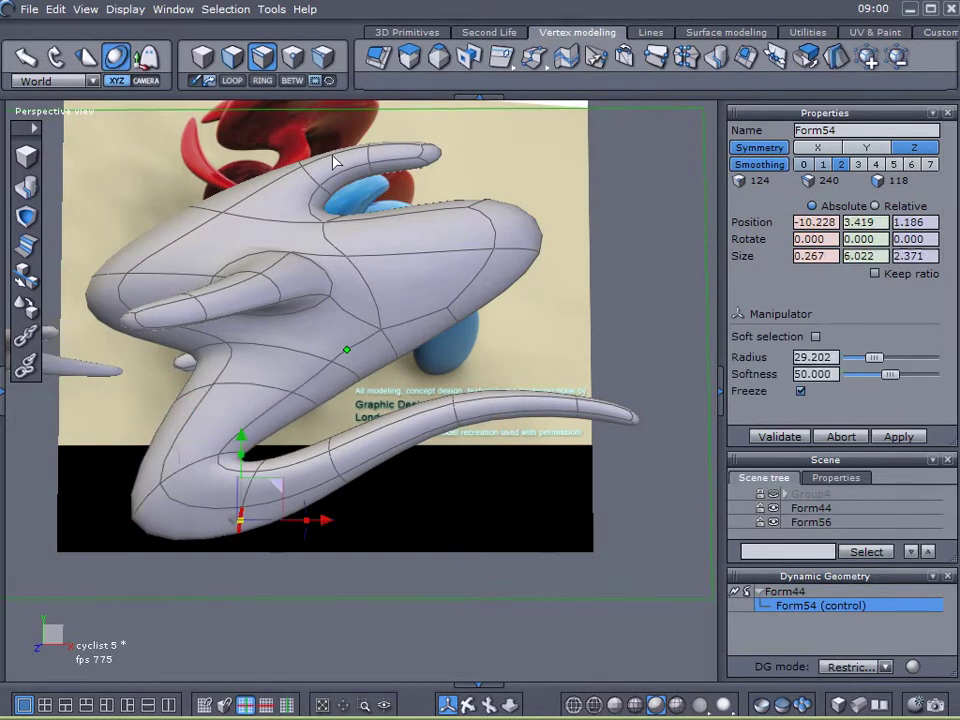
pyautogui.click(232, 81)
pyautogui.moveTo(319, 479); pyautogui.dragTo(278, 498)
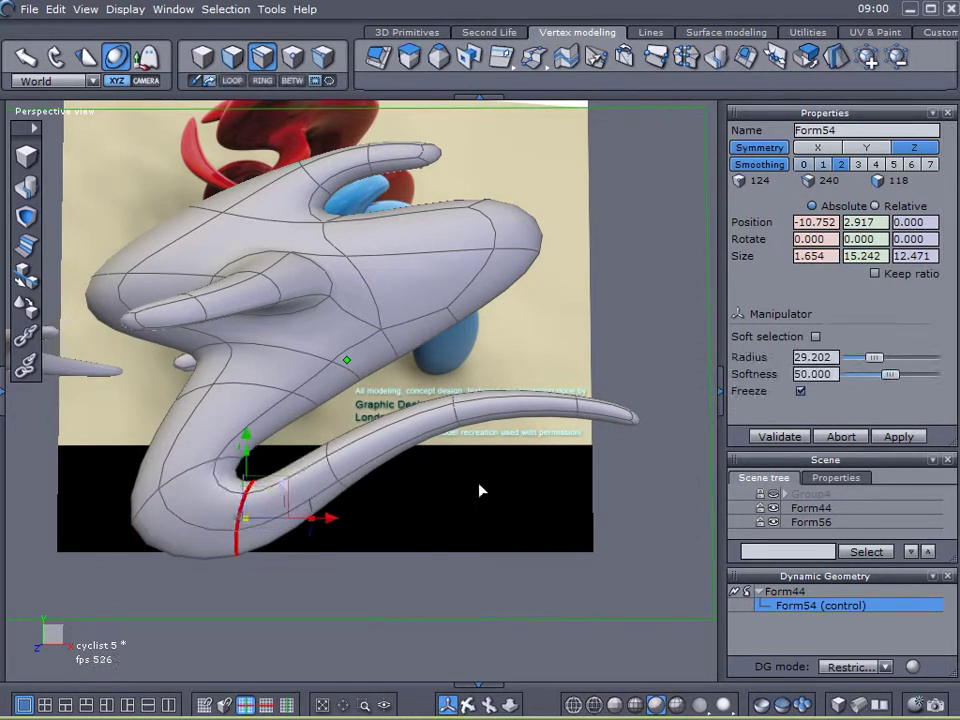
pyautogui.scroll(-3, 482, 484)
pyautogui.moveTo(371, 512); pyautogui.dragTo(655, 495, button='middle')
pyautogui.moveTo(657, 501); pyautogui.dragTo(332, 571, button='right')
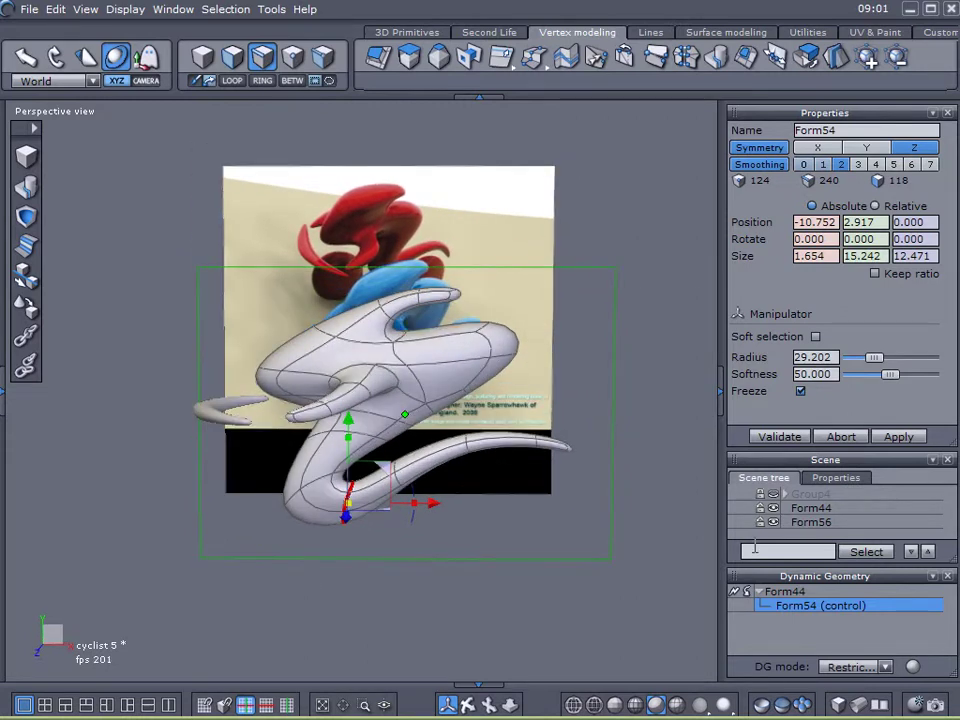
pyautogui.click(781, 439)
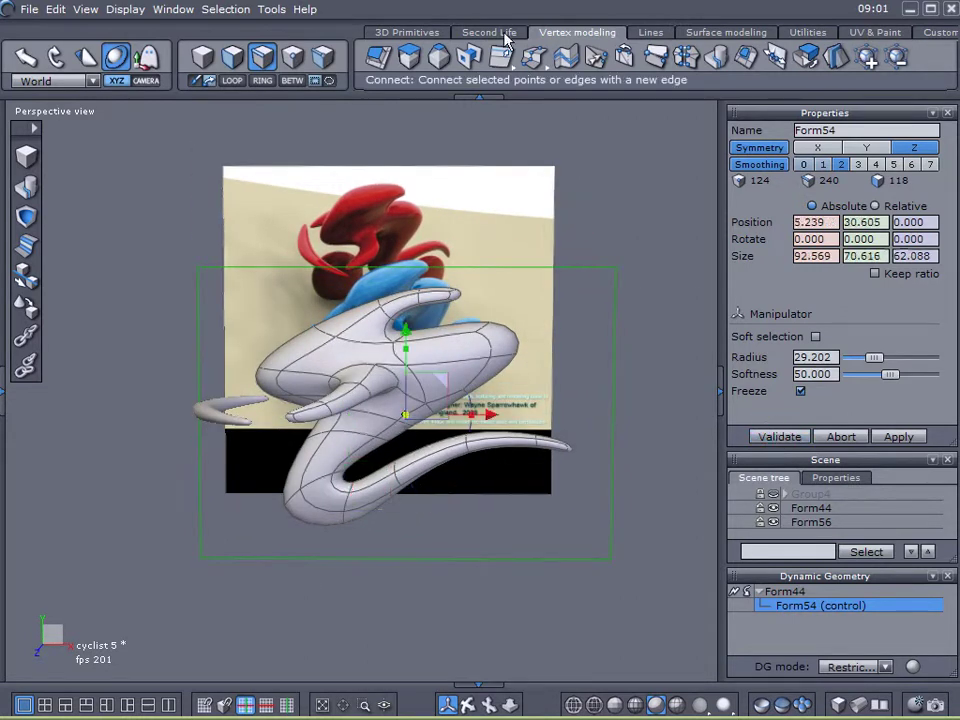
# - Create a sphere primitive about 99.9 in diameter below the body
pyautogui.click(410, 32)
pyautogui.click(410, 60)
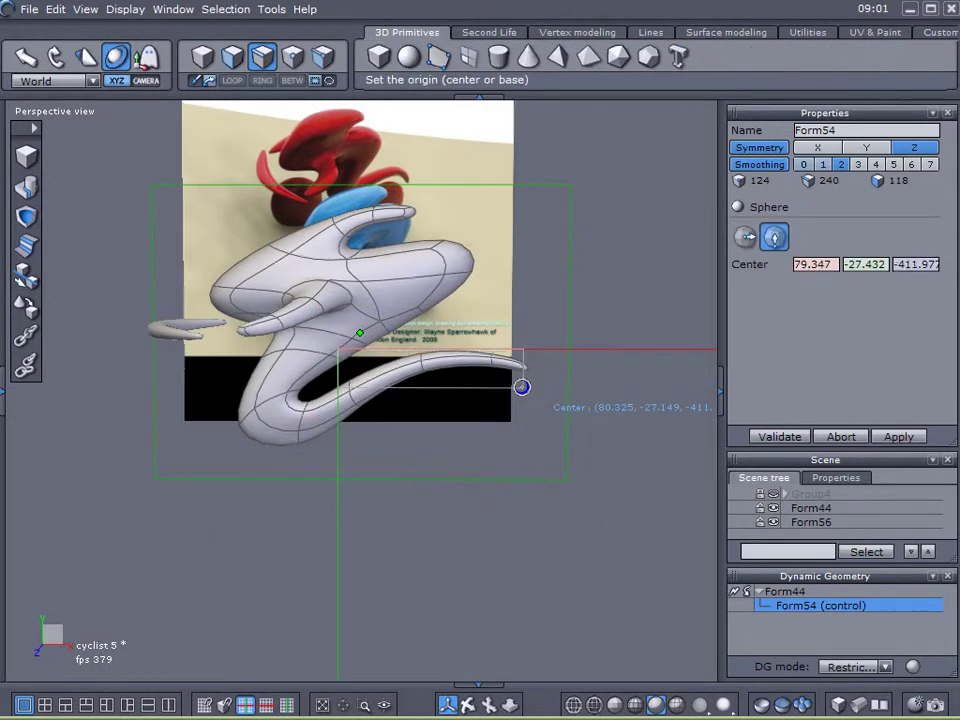
pyautogui.click(417, 476)
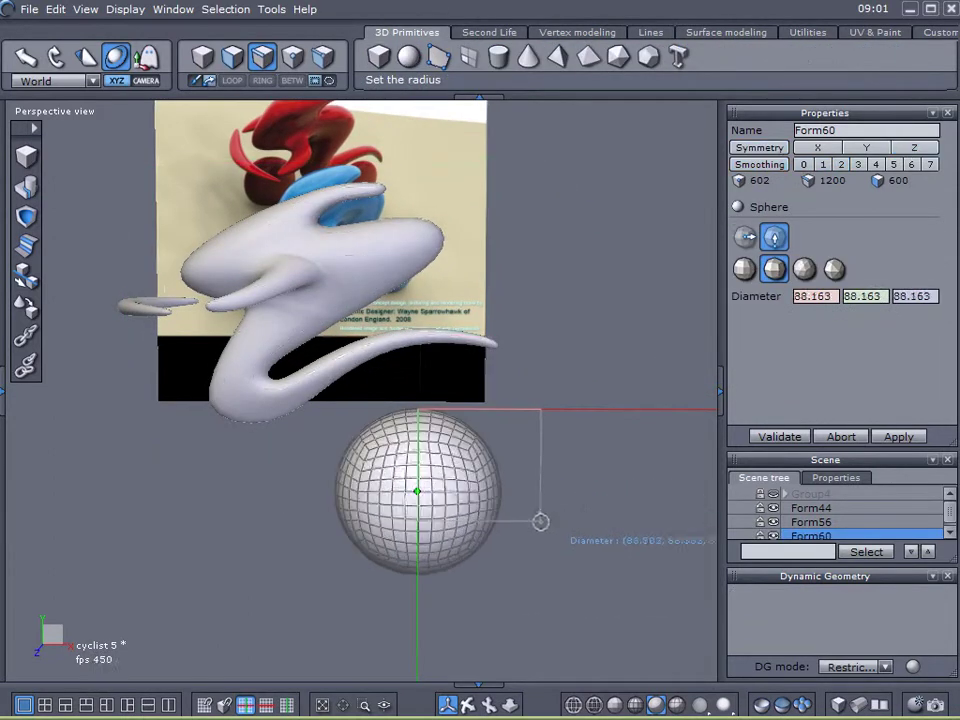
pyautogui.click(600, 510)
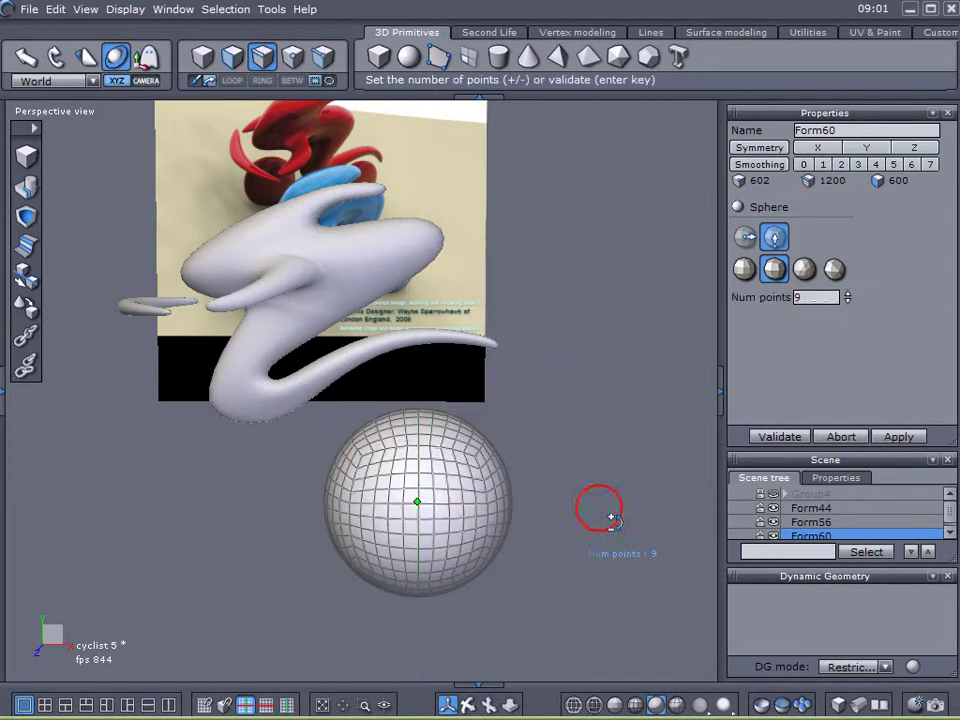
# - Try the sphere type whose segments converge at poles and inspect its mesh near the top
pyautogui.click(744, 268)
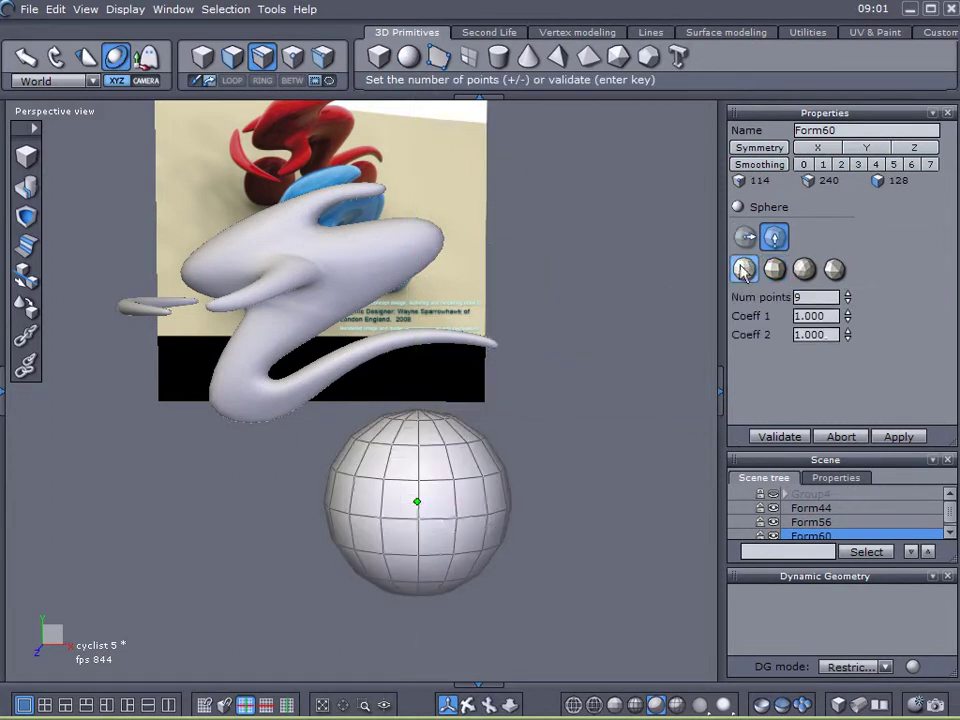
pyautogui.scroll(5, 466, 437)
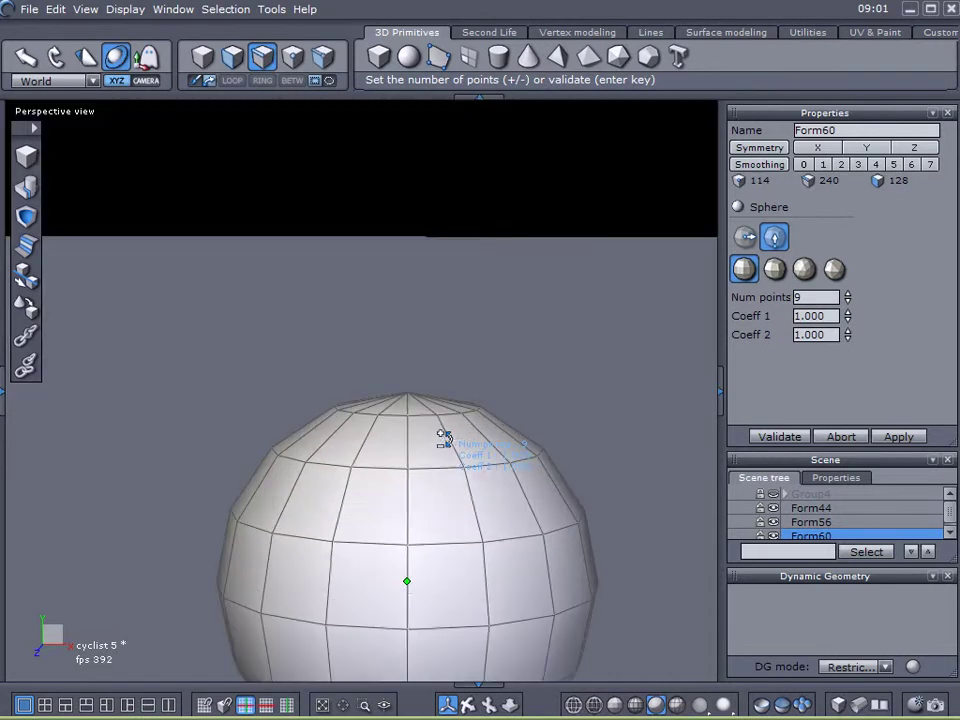
pyautogui.moveTo(388, 441)
pyautogui.mouseDown(button='middle')
pyautogui.moveTo(386, 462)
pyautogui.moveTo(395, 454)
pyautogui.mouseUp(button='middle')
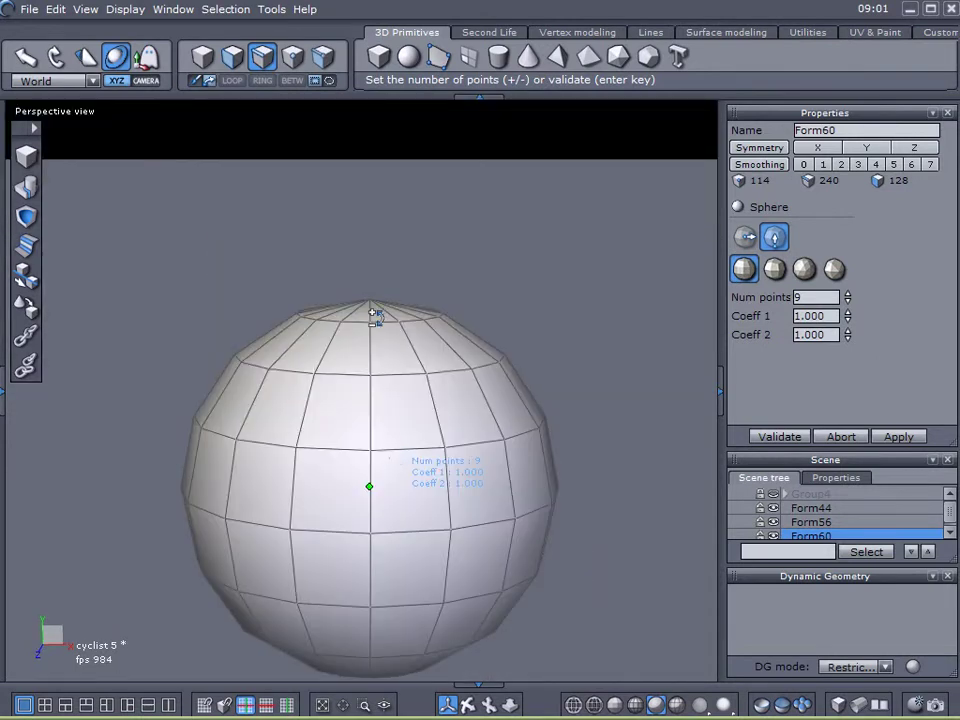
pyautogui.keyDown('alt'); pyautogui.moveTo(371, 537); pyautogui.dragTo(374, 507); pyautogui.keyUp('alt')
pyautogui.scroll(-2, 375, 508)
pyautogui.keyDown('alt'); pyautogui.moveTo(405, 545); pyautogui.dragTo(409, 493, button='right'); pyautogui.keyUp('alt')
pyautogui.scroll(-5, 411, 496)
pyautogui.keyDown('alt'); pyautogui.moveTo(389, 508); pyautogui.dragTo(437, 509); pyautogui.keyUp('alt')
pyautogui.moveTo(437, 510); pyautogui.dragTo(361, 463, button='right')
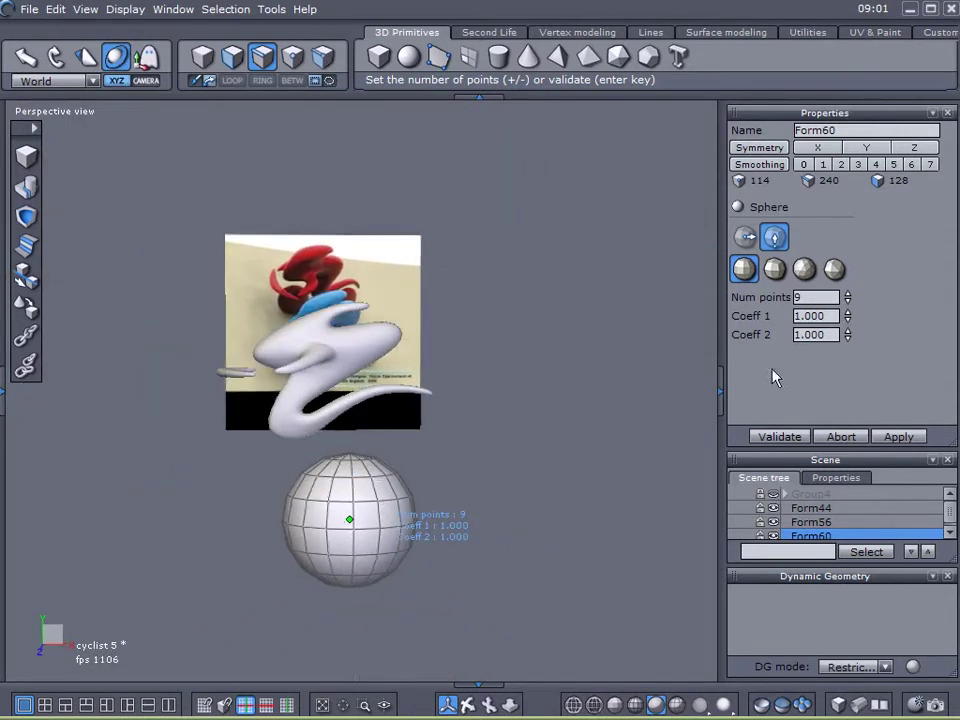
# - Choose the sphere type with evenly distributed quad faces, set its number of points to 5, and validate it
pyautogui.click(776, 270)
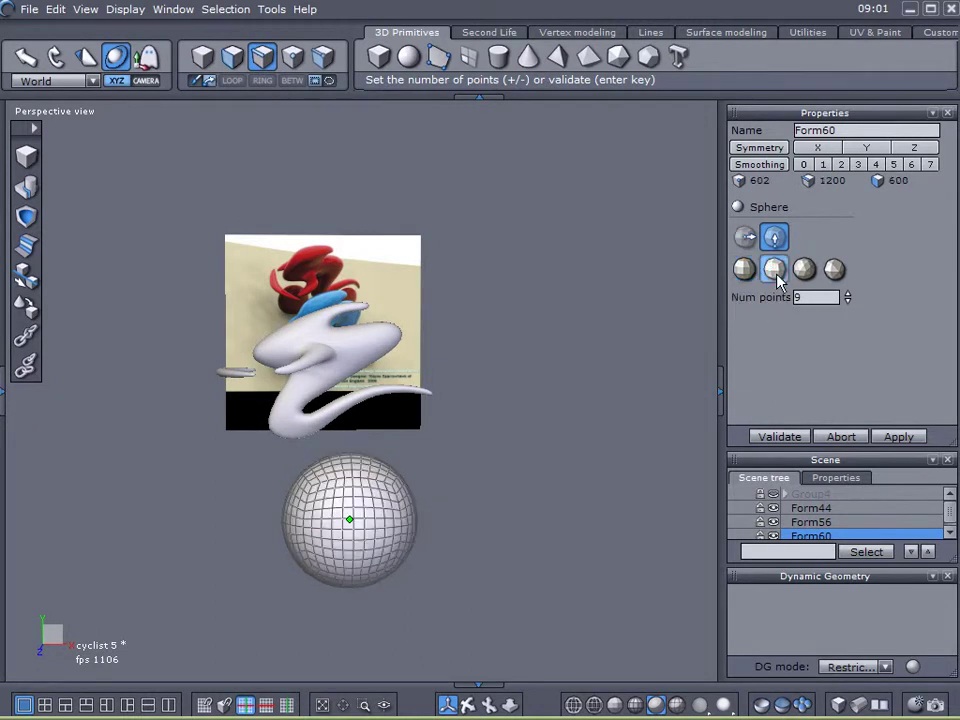
pyautogui.press('BackSpace')
pyautogui.write('5')
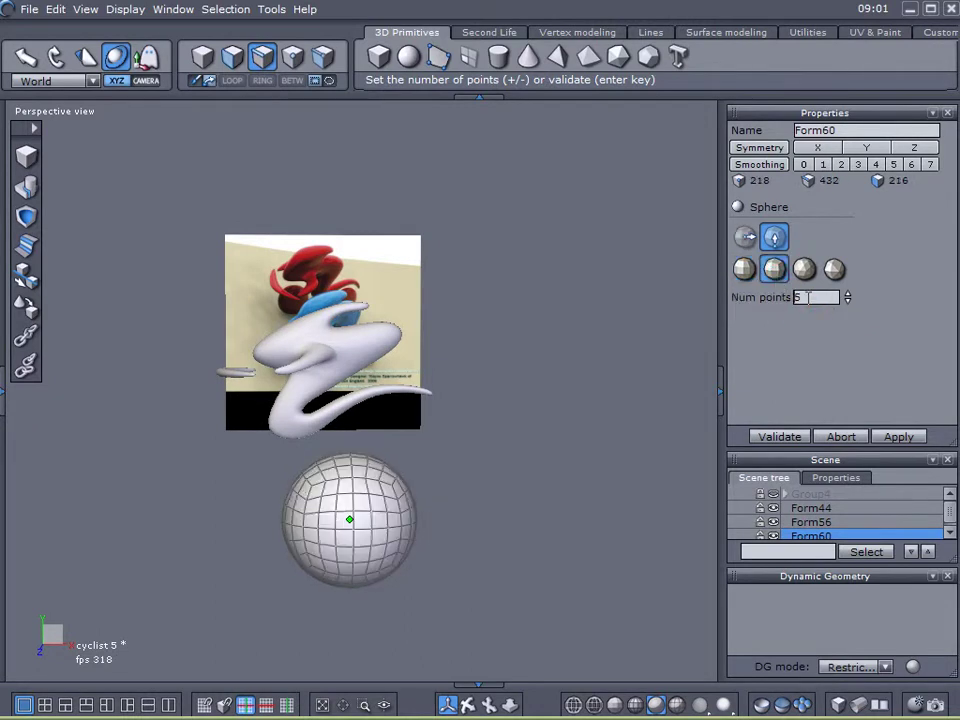
pyautogui.scroll(-2, 808, 297)
pyautogui.scroll(1, 808, 297)
pyautogui.press('BackSpace')
pyautogui.write('5')
pyautogui.click(767, 438)
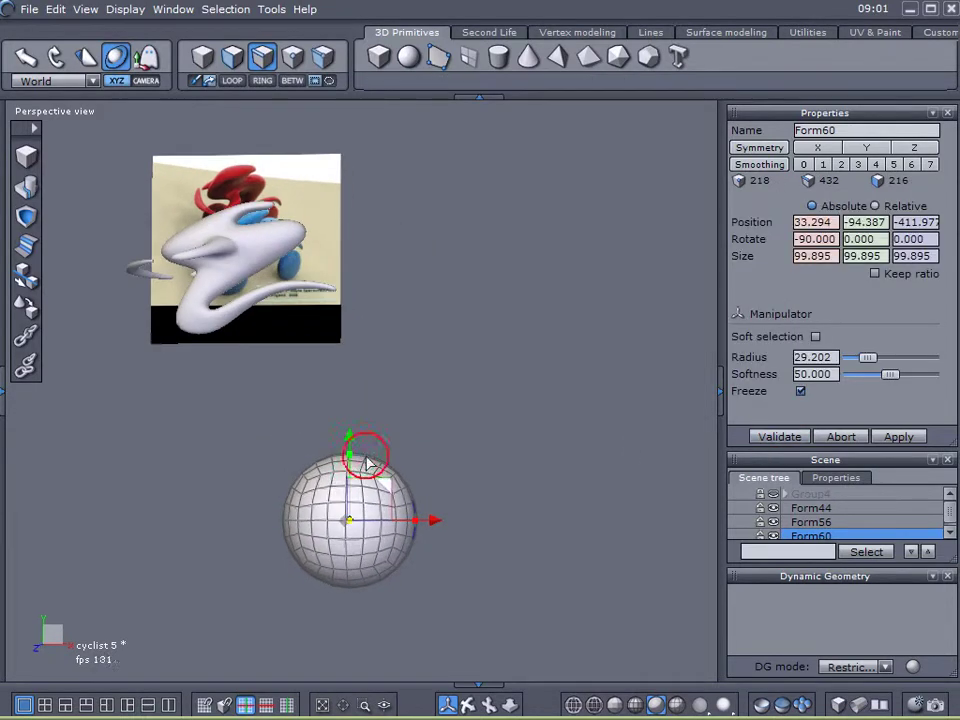
# - Set the sphere's X, Y and Z position to 0
pyautogui.moveTo(505, 520)
pyautogui.mouseDown(button='right')
pyautogui.moveTo(253, 534)
pyautogui.moveTo(136, 521)
pyautogui.mouseUp(button='right')
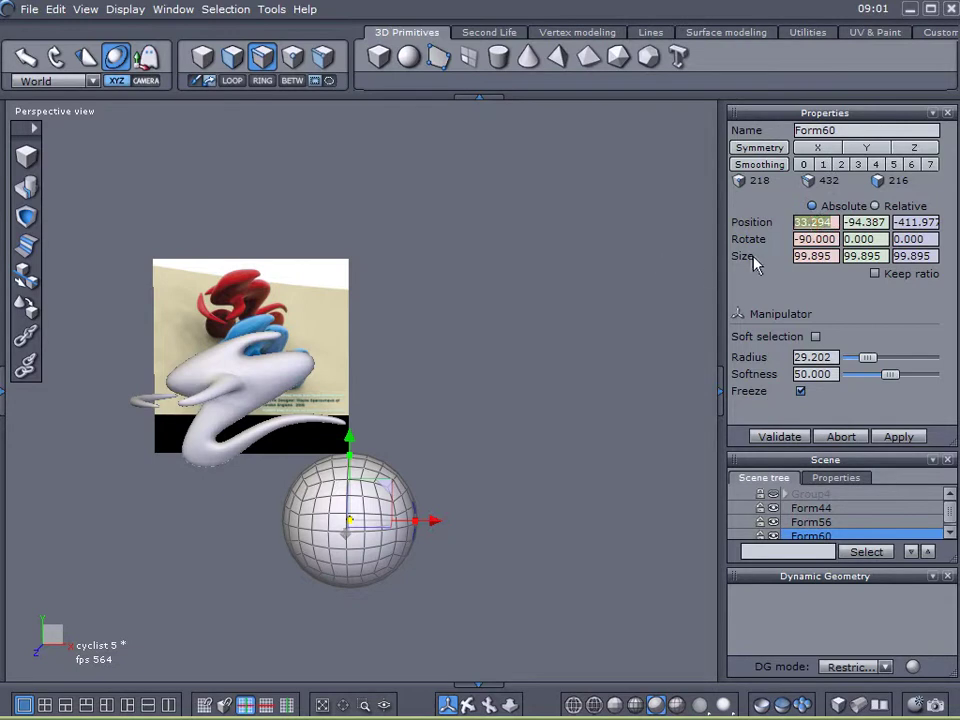
pyautogui.press('Tab')
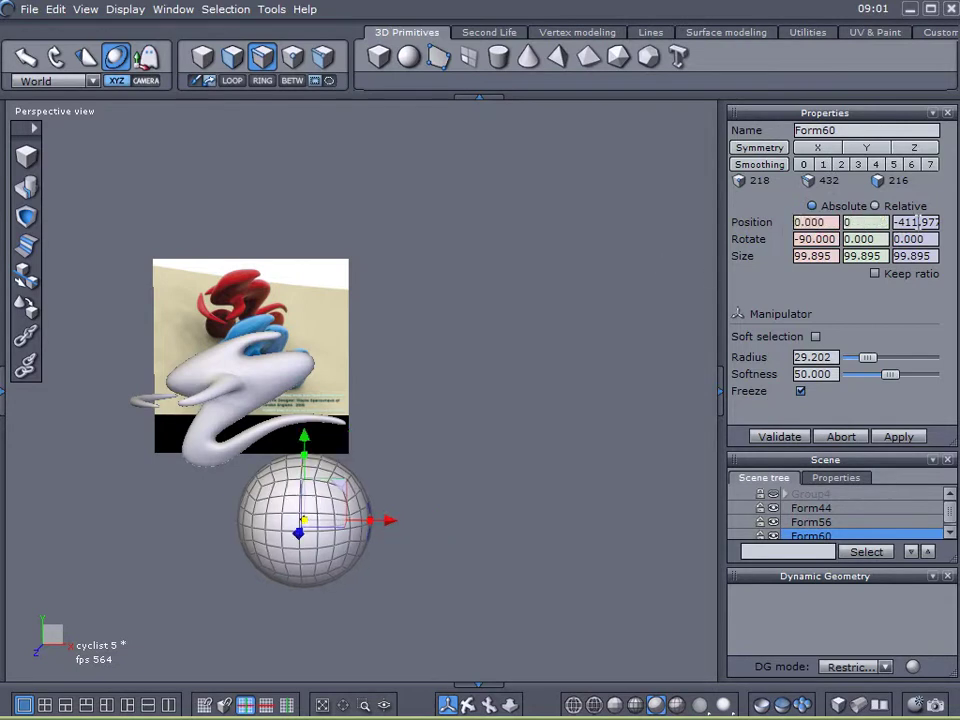
pyautogui.write('0')
pyautogui.click(893, 222)
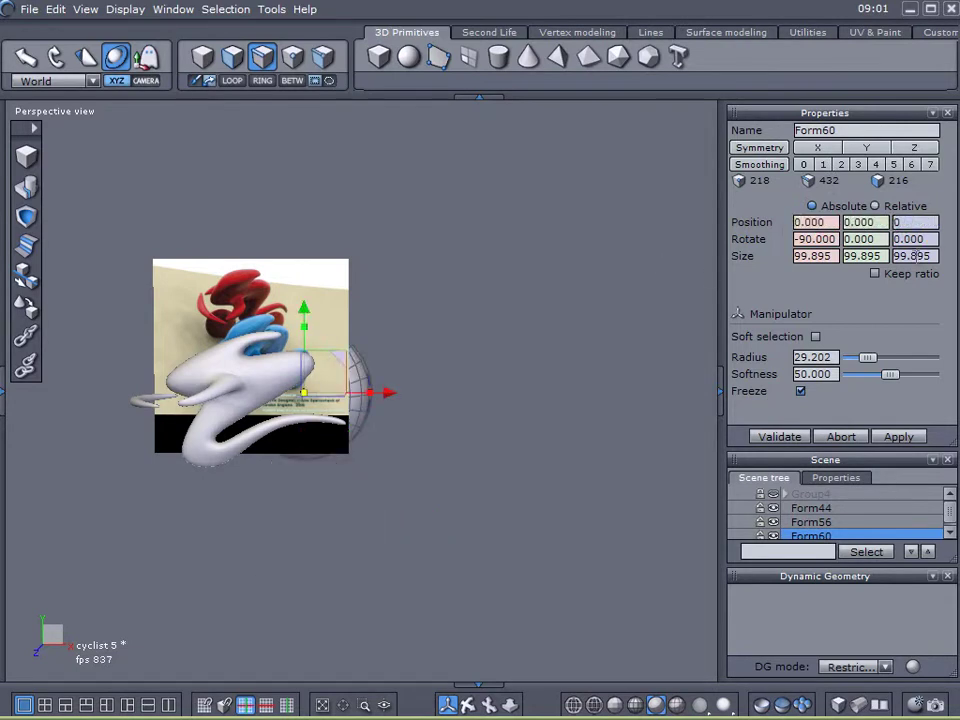
pyautogui.click(910, 256)
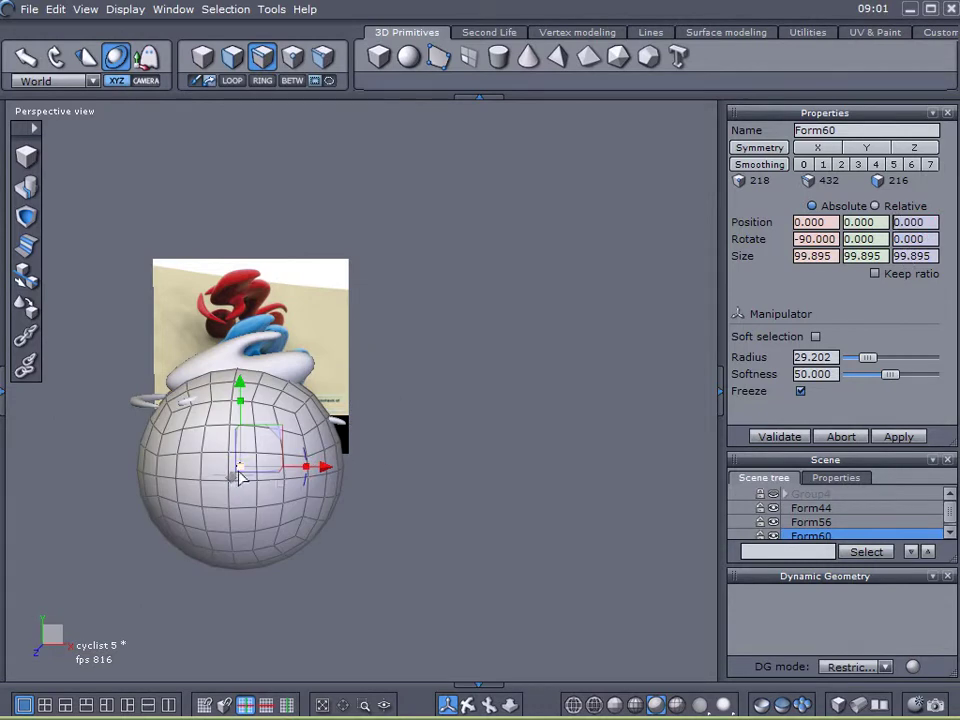
# - Scale the sphere down uniformly to a size of about 32.8
pyautogui.moveTo(240, 470); pyautogui.dragTo(77, 504)
pyautogui.scroll(5, 272, 512)
pyautogui.scroll(-3, 269, 513)
pyautogui.moveTo(302, 527); pyautogui.dragTo(320, 418, button='right')
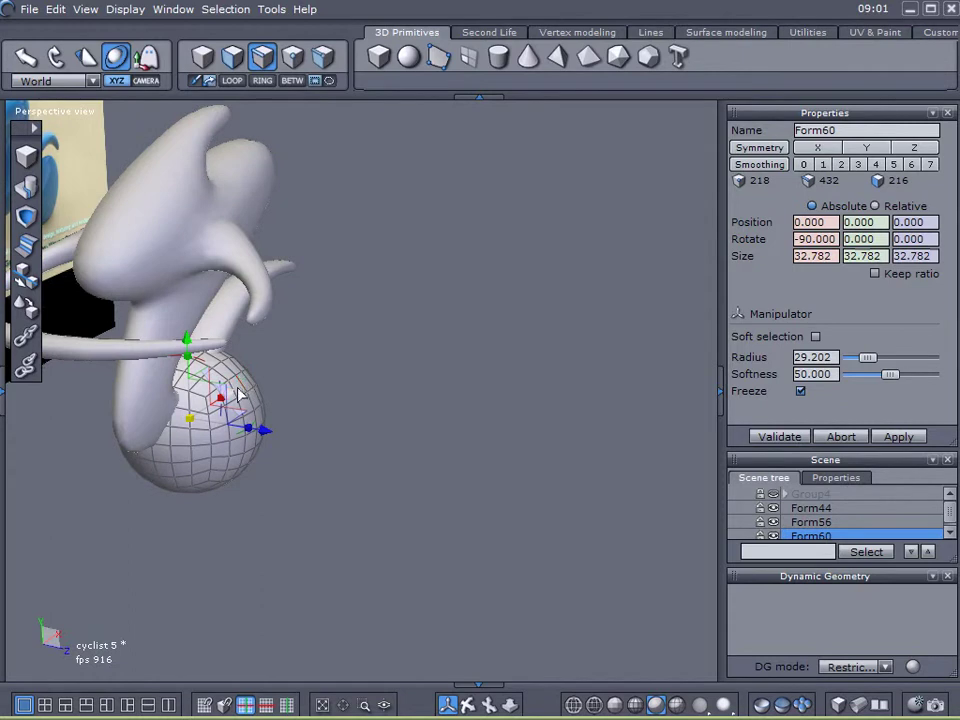
# - Move the sphere beneath the body's tail to about X 32.1, Y -4.2
pyautogui.moveTo(223, 397); pyautogui.dragTo(321, 343)
pyautogui.moveTo(290, 378); pyautogui.dragTo(159, 367, button='right')
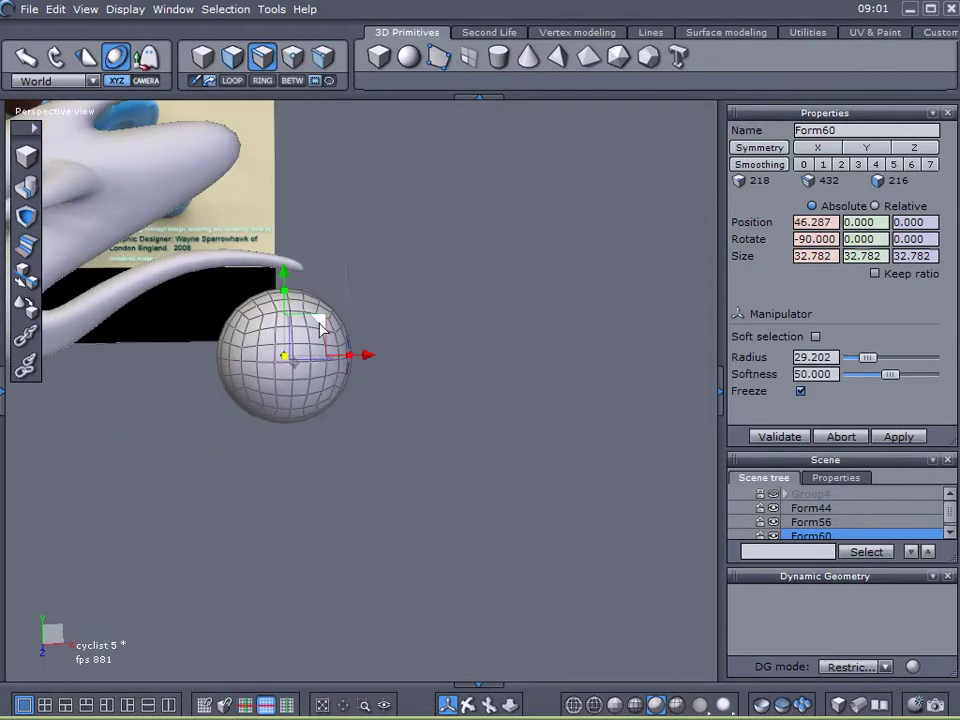
pyautogui.moveTo(333, 325); pyautogui.dragTo(262, 336)
pyautogui.moveTo(180, 418); pyautogui.dragTo(255, 416, button='right')
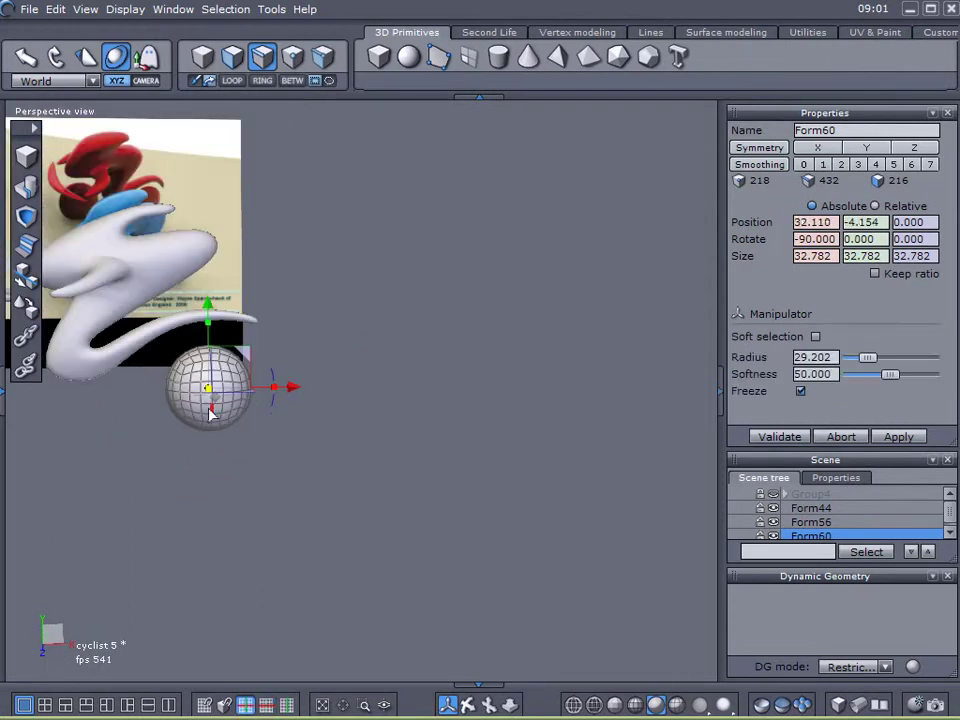
# - Flatten the sphere along Z into a wheel and scale it to about 34.7 by 34.7 by 10.3
pyautogui.moveTo(254, 411); pyautogui.dragTo(334, 406, button='middle')
pyautogui.moveTo(343, 388); pyautogui.dragTo(405, 390)
pyautogui.moveTo(246, 392); pyautogui.dragTo(352, 432, button='right')
pyautogui.scroll(3, 379, 388)
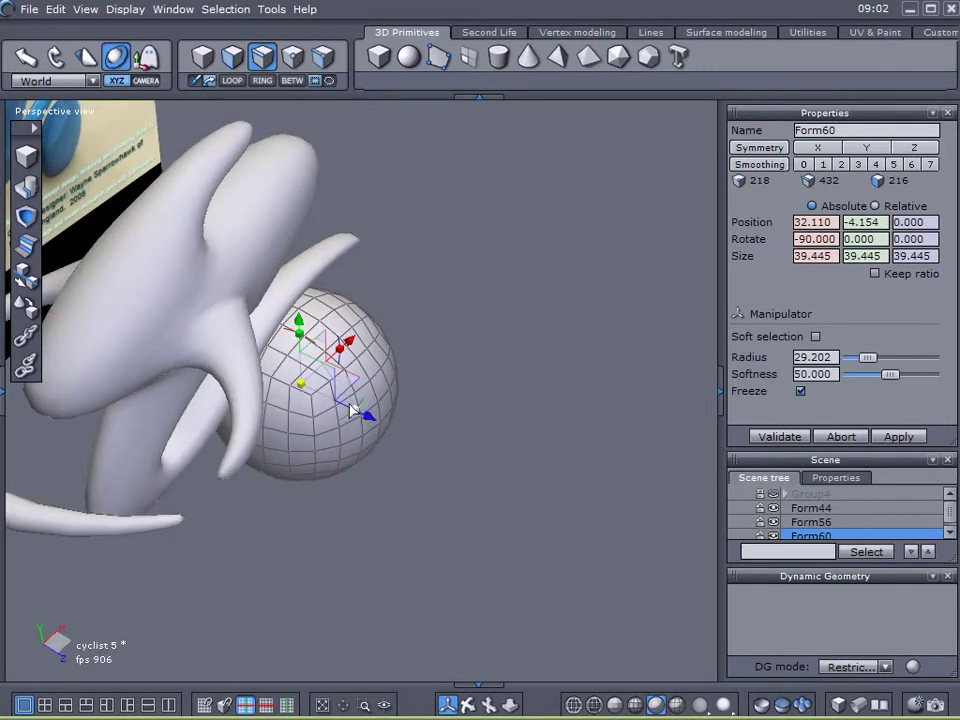
pyautogui.moveTo(354, 414)
pyautogui.mouseDown()
pyautogui.moveTo(336, 409)
pyautogui.moveTo(345, 412)
pyautogui.mouseUp()
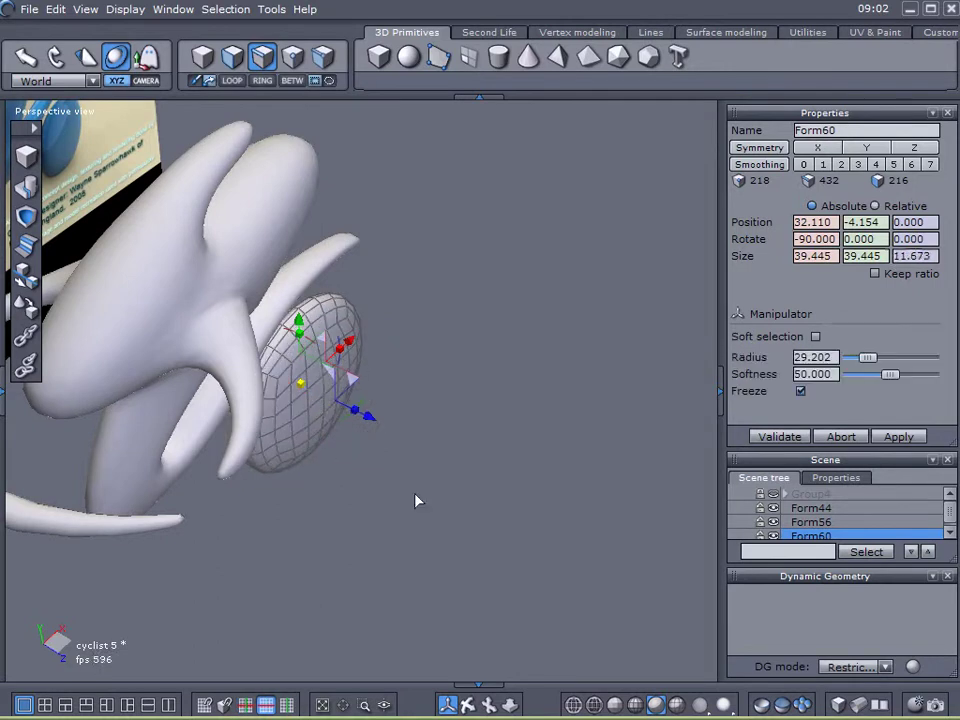
pyautogui.moveTo(419, 500); pyautogui.dragTo(490, 480, button='right')
pyautogui.moveTo(512, 505); pyautogui.dragTo(510, 499)
pyautogui.moveTo(510, 499); pyautogui.dragTo(535, 497, button='right')
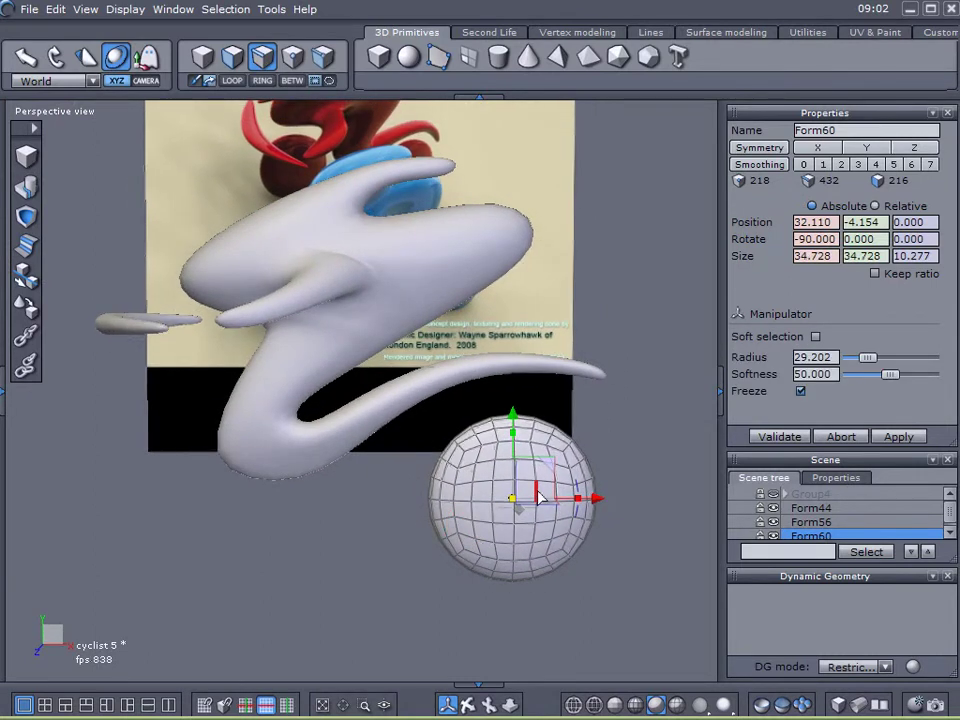
# - Copy the wheel along X to about X -48.6 at the body's front, and nudge both wheels slightly towards each other
pyautogui.moveTo(588, 518); pyautogui.dragTo(205, 528)
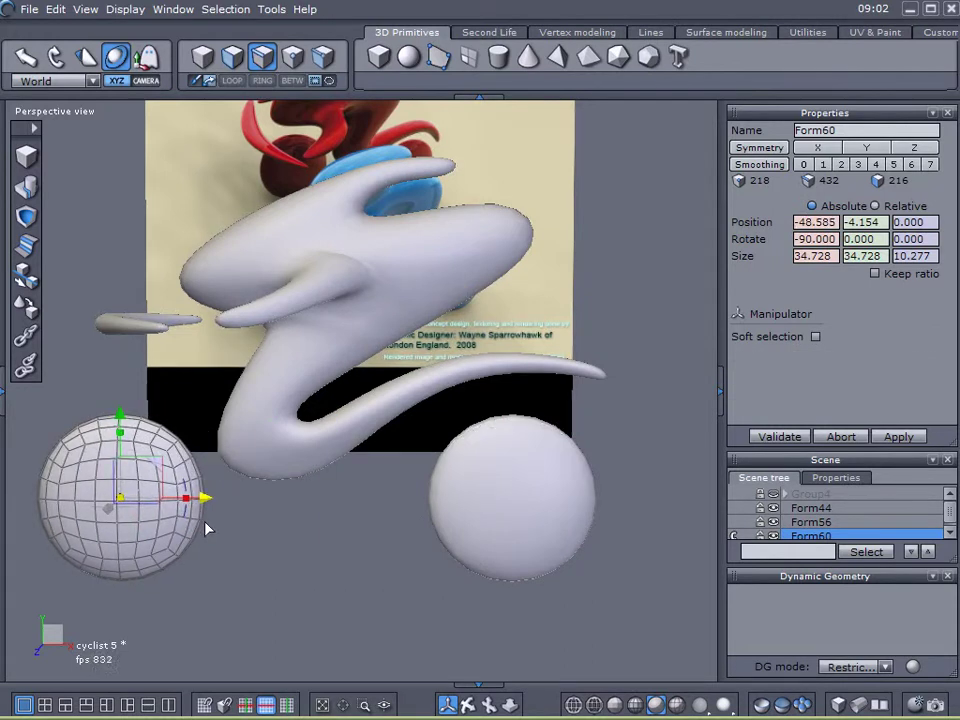
pyautogui.click(729, 536)
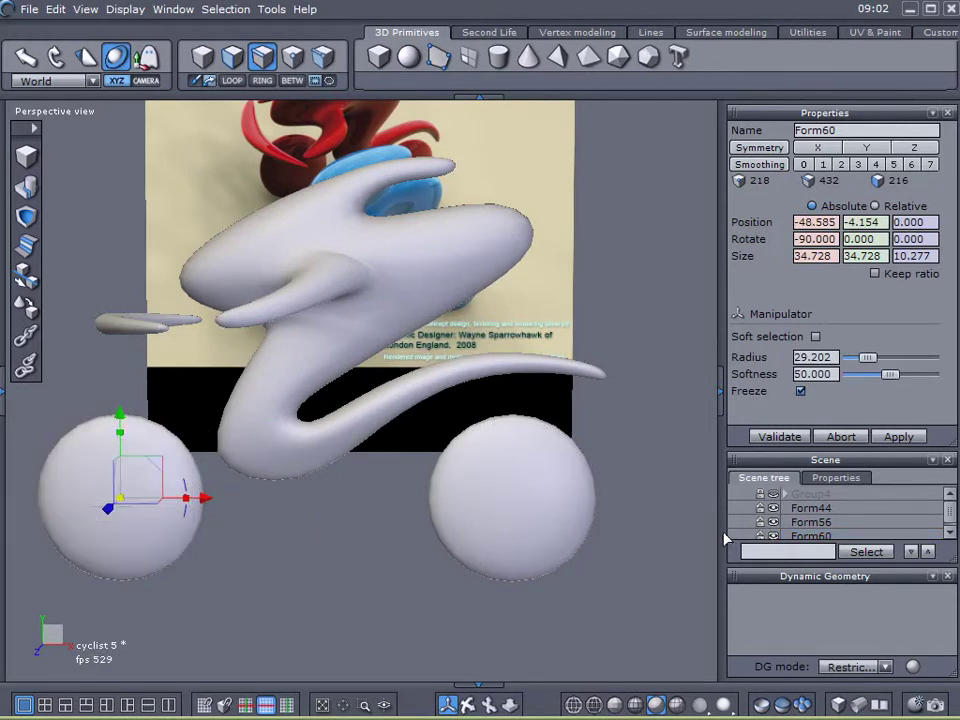
pyautogui.click(465, 510)
pyautogui.moveTo(593, 506)
pyautogui.mouseDown()
pyautogui.moveTo(563, 497)
pyautogui.moveTo(575, 503)
pyautogui.mouseUp()
pyautogui.click(176, 506)
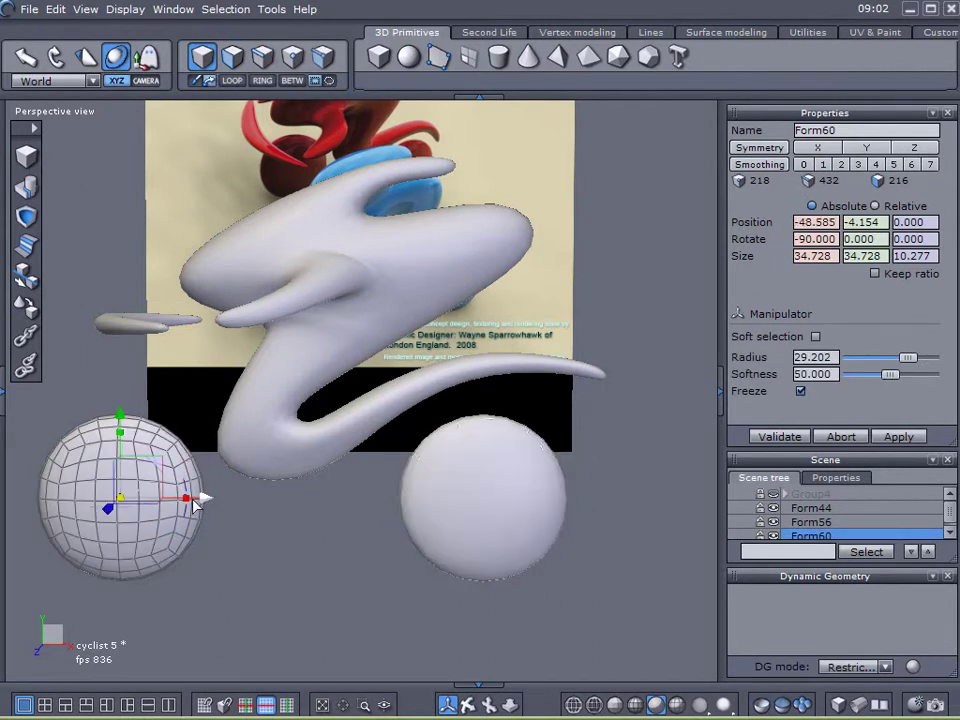
pyautogui.moveTo(208, 506); pyautogui.dragTo(218, 505)
# - Rotate the body about 12.3 degrees around Z
pyautogui.click(428, 320)
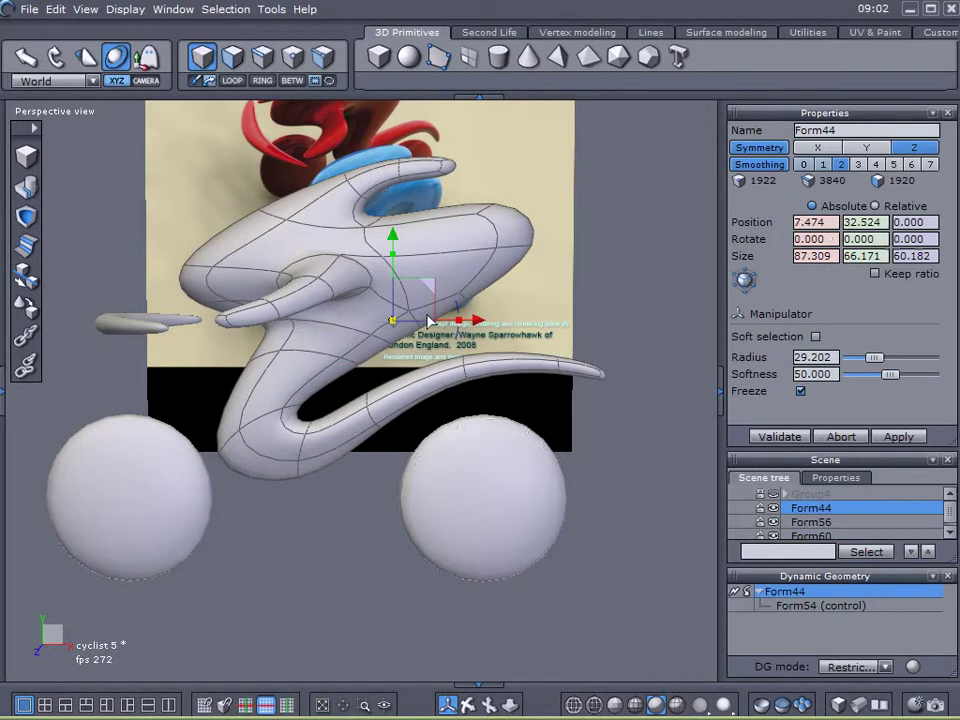
pyautogui.moveTo(456, 314)
pyautogui.mouseDown()
pyautogui.moveTo(444, 300)
pyautogui.moveTo(437, 307)
pyautogui.moveTo(439, 322)
pyautogui.moveTo(455, 328)
pyautogui.mouseUp()
# - Lower the curved front piece to about Y 22.6 and rotate it about 18.9 degrees around Z
pyautogui.click(126, 330)
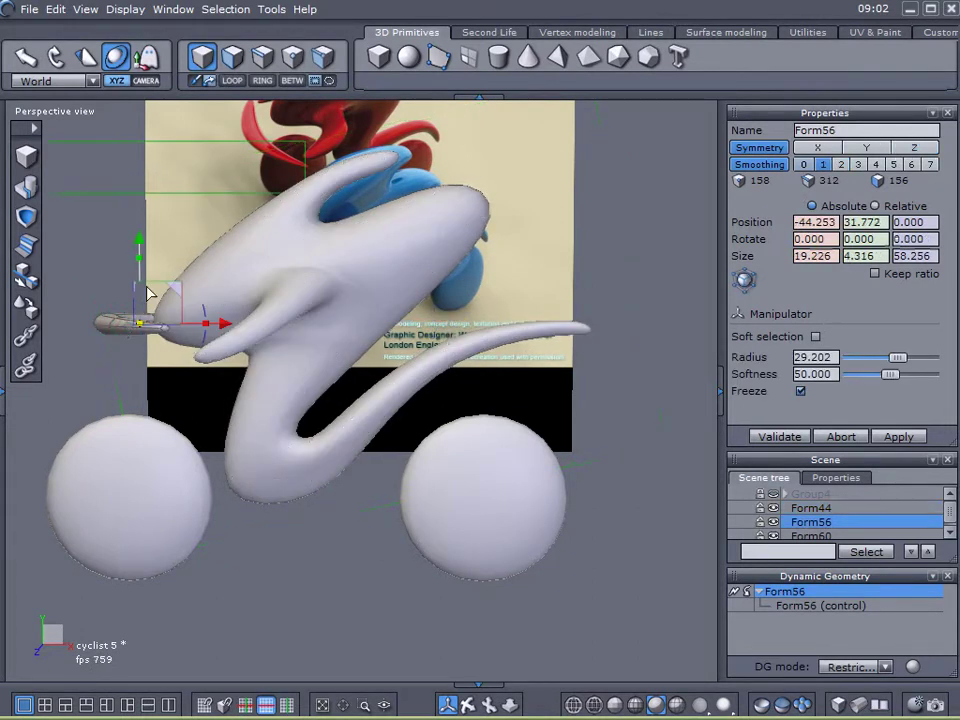
pyautogui.moveTo(138, 246); pyautogui.dragTo(199, 336)
pyautogui.scroll(2, 195, 371)
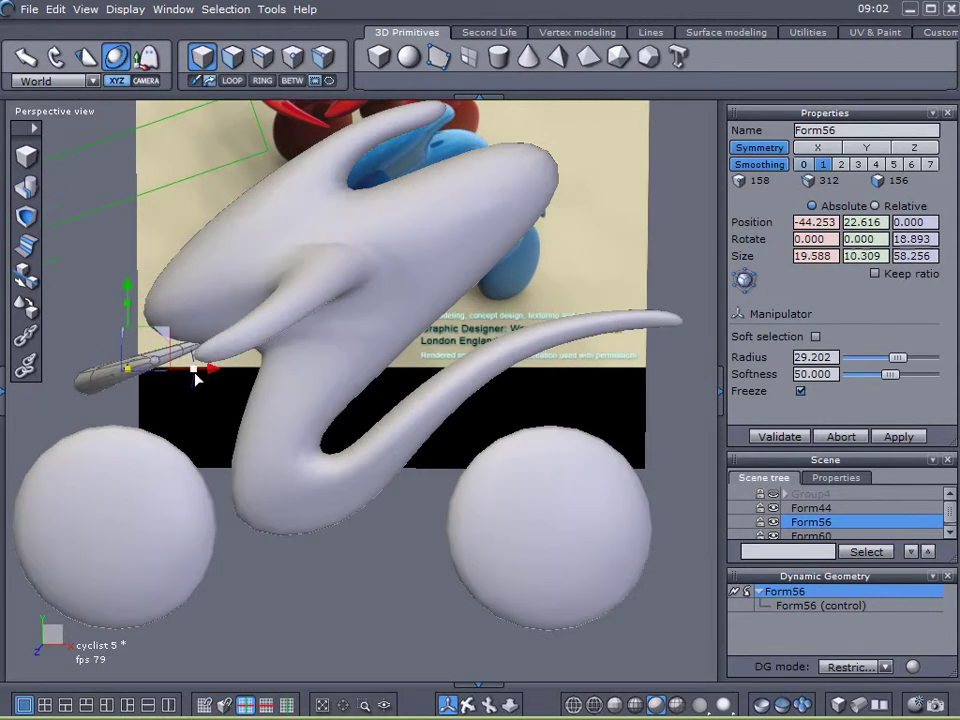
# - Select the end faces of the body's rounded rear lobe and move them down to about X 26.3, Y 46.8
pyautogui.keyDown('alt'); pyautogui.moveTo(232, 428); pyautogui.dragTo(265, 430, button='right'); pyautogui.keyUp('alt')
pyautogui.keyDown('alt'); pyautogui.moveTo(265, 430); pyautogui.dragTo(248, 461); pyautogui.keyUp('alt')
pyautogui.moveTo(247, 463); pyautogui.dragTo(277, 507, button='middle')
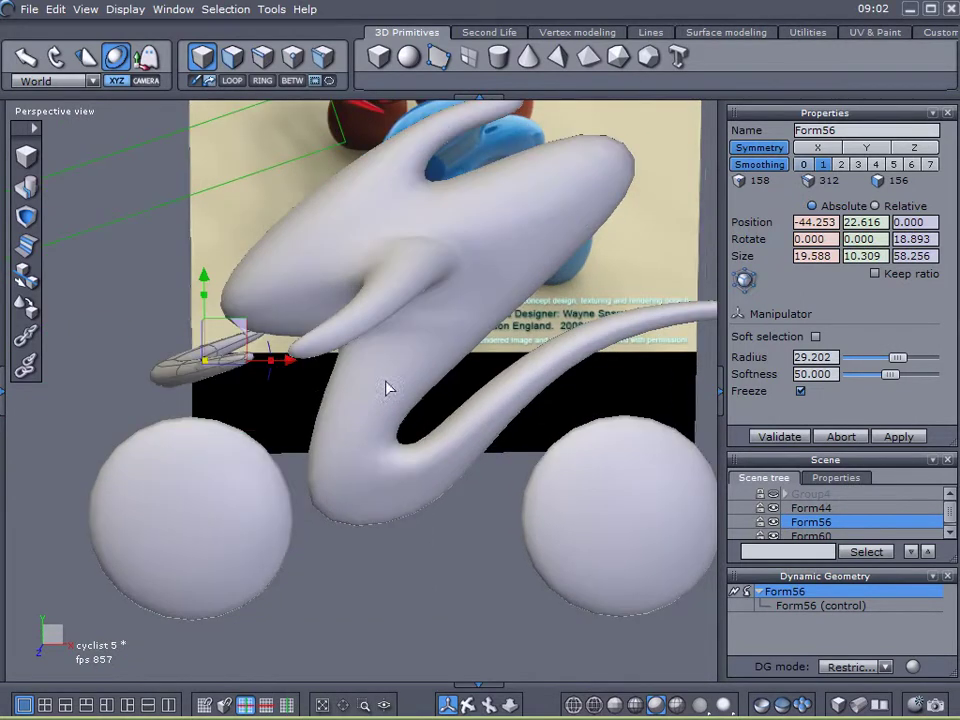
pyautogui.moveTo(395, 383); pyautogui.dragTo(370, 393, button='middle')
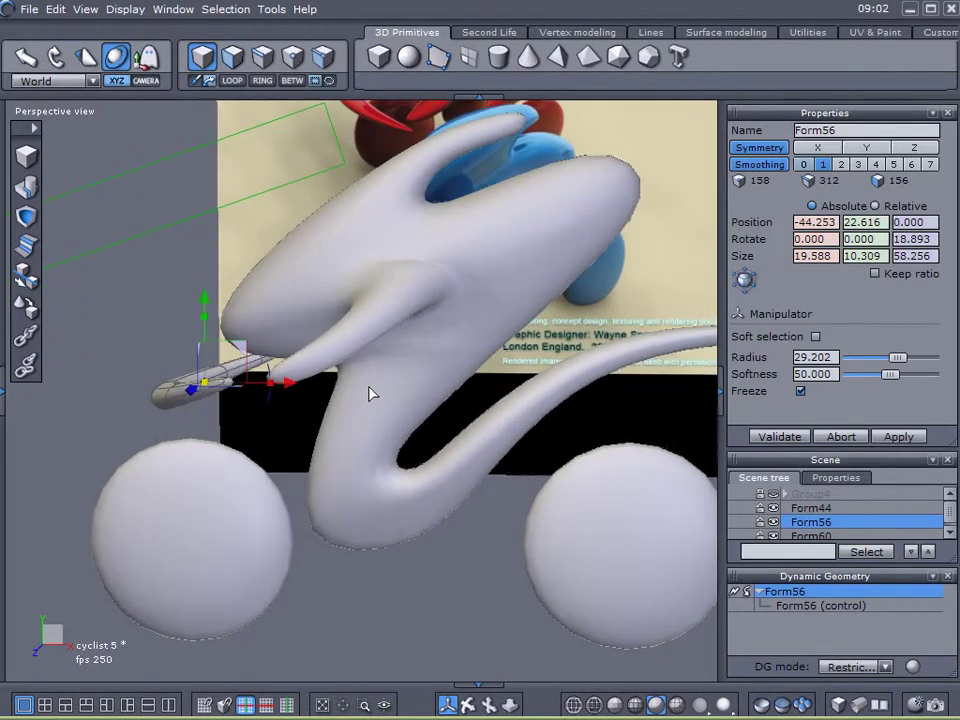
pyautogui.click(549, 248)
pyautogui.click(234, 60)
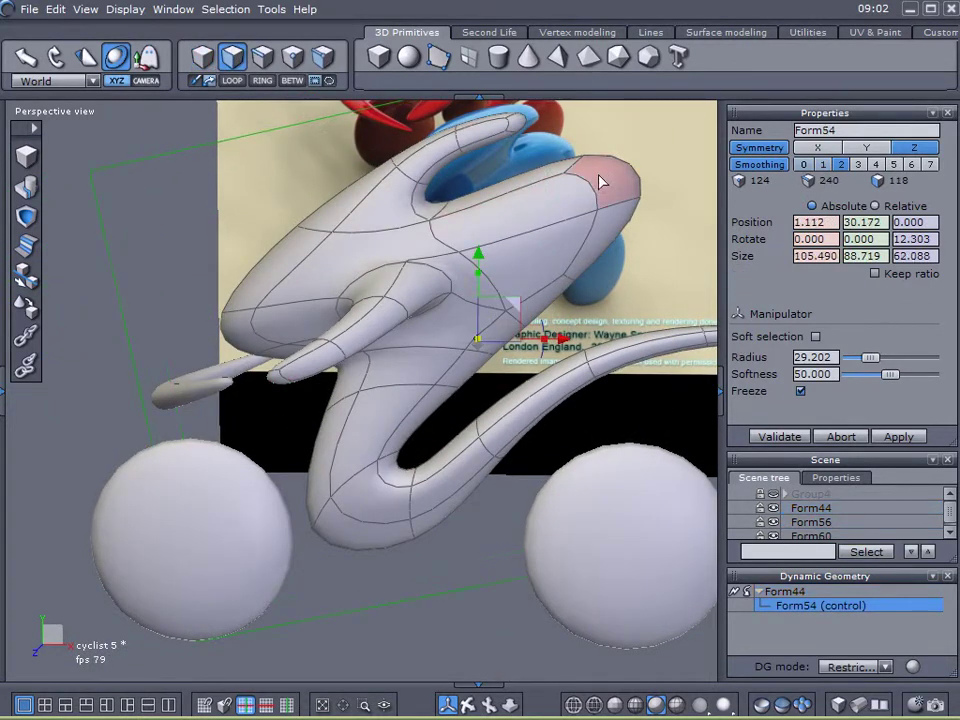
pyautogui.moveTo(601, 197); pyautogui.dragTo(602, 233)
pyautogui.moveTo(534, 344)
pyautogui.mouseDown(button='middle')
pyautogui.moveTo(519, 347)
pyautogui.moveTo(529, 339)
pyautogui.mouseUp(button='middle')
pyautogui.moveTo(566, 192); pyautogui.dragTo(594, 214)
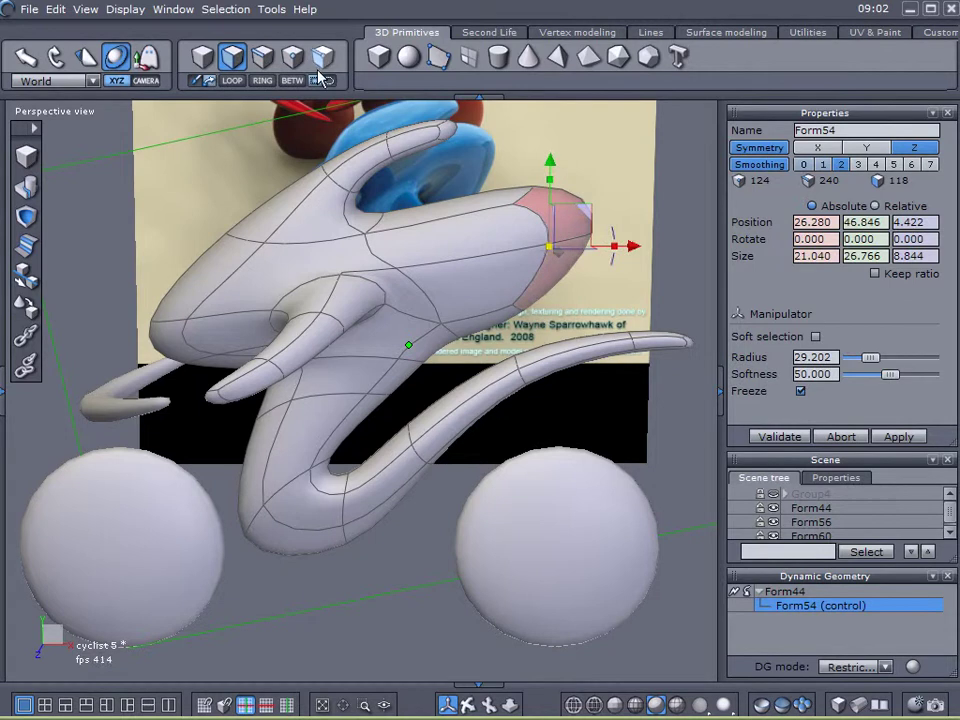
# - Reshape the underside of the rear lobe by moving its outer edge to about X 17.0, Y 33.8 and shifting the adjacent edge
pyautogui.click(262, 57)
pyautogui.click(518, 310)
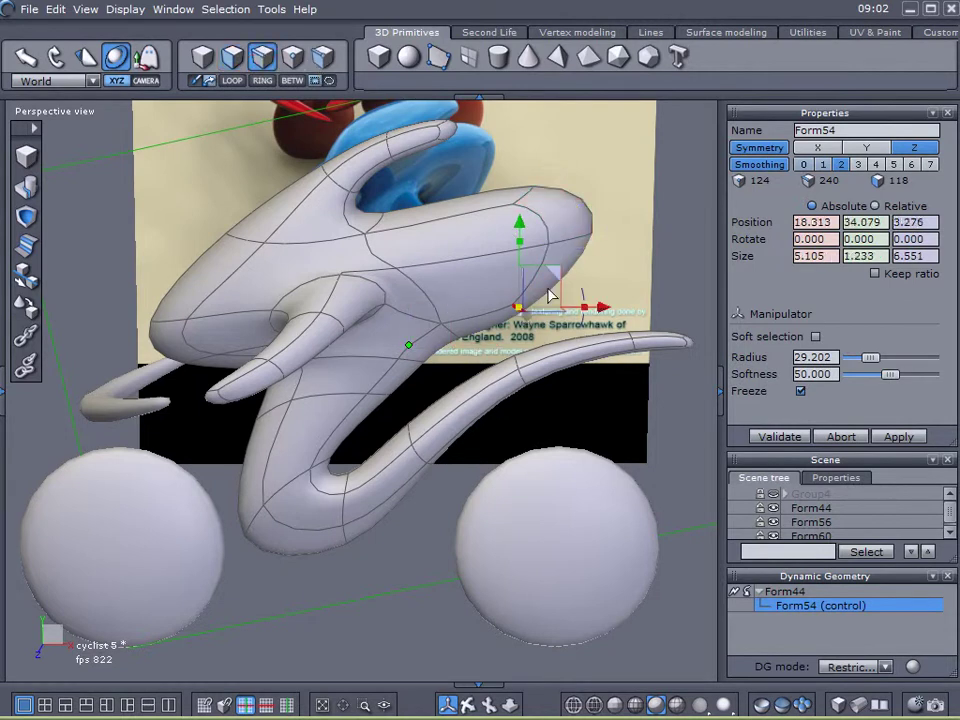
pyautogui.moveTo(553, 275); pyautogui.dragTo(547, 278)
pyautogui.click(449, 334)
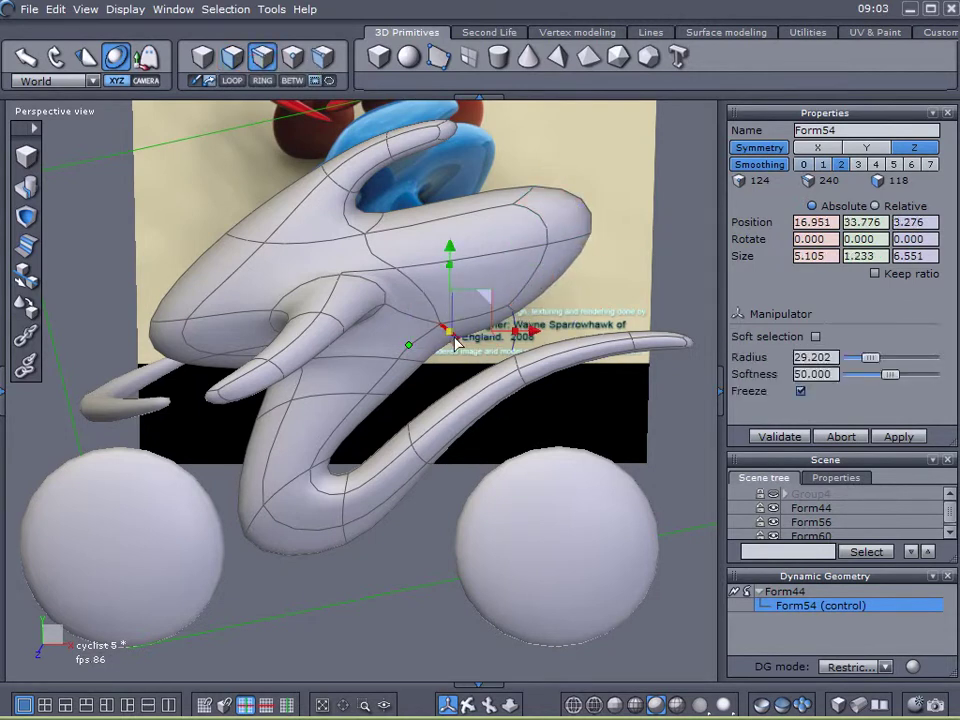
pyautogui.moveTo(487, 297); pyautogui.dragTo(449, 335)
pyautogui.click(422, 362)
pyautogui.moveTo(554, 312); pyautogui.dragTo(532, 291, button='middle')
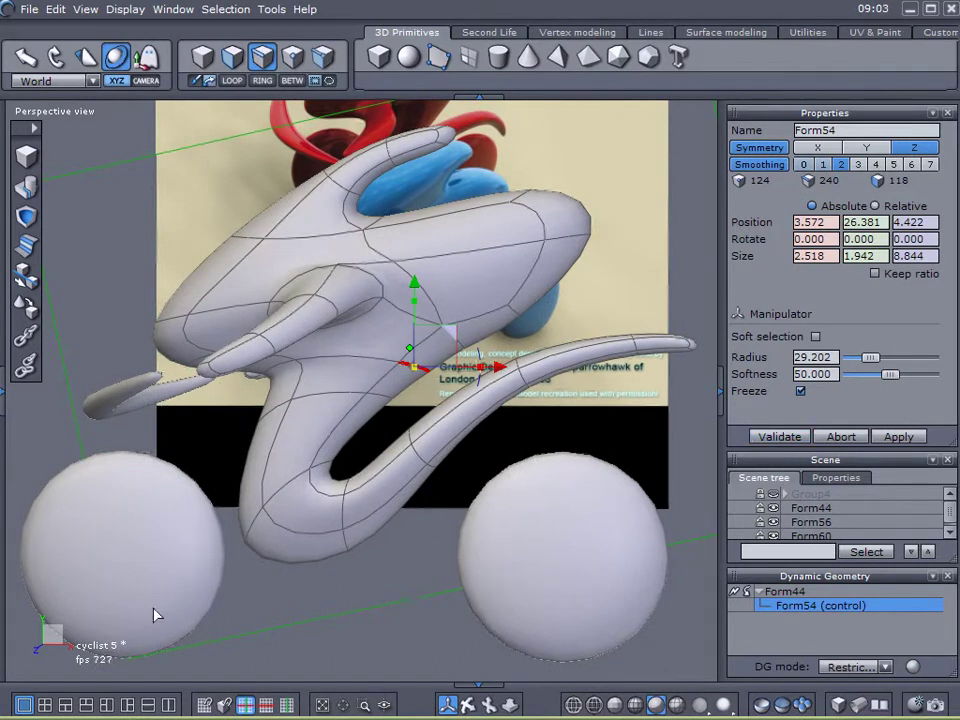
# - Stretch the front end of the body forward by moving its side face to about X -47.3, Y 27.6
pyautogui.click(315, 649)
pyautogui.scroll(-3, 315, 645)
pyautogui.moveTo(315, 638); pyautogui.dragTo(410, 681, button='middle')
pyautogui.moveTo(411, 687); pyautogui.dragTo(296, 500, button='right')
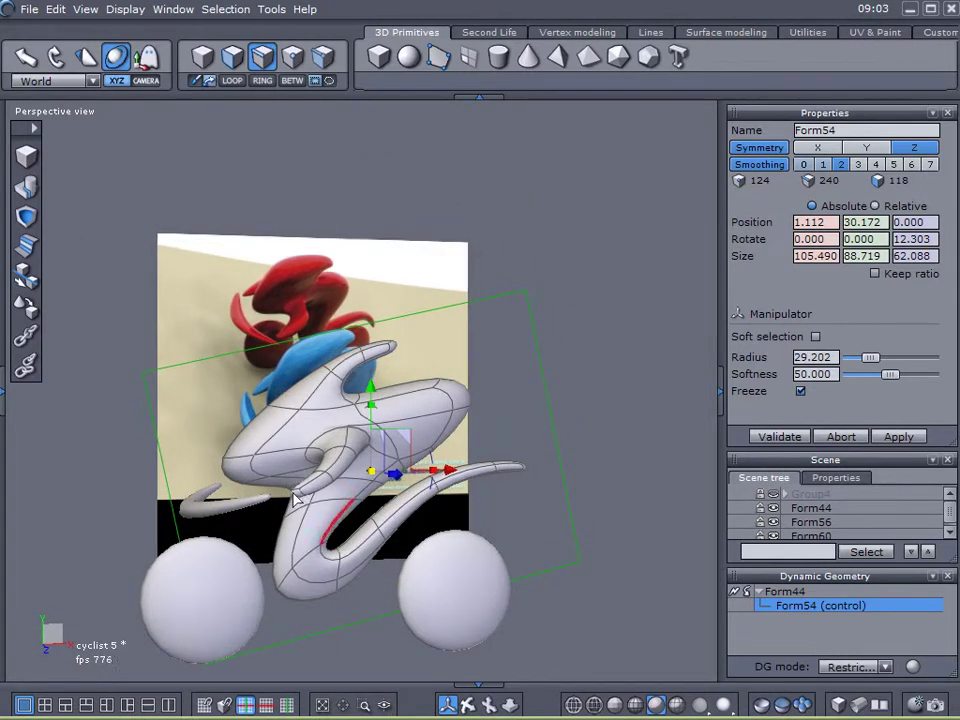
pyautogui.click(230, 58)
pyautogui.scroll(5, 262, 490)
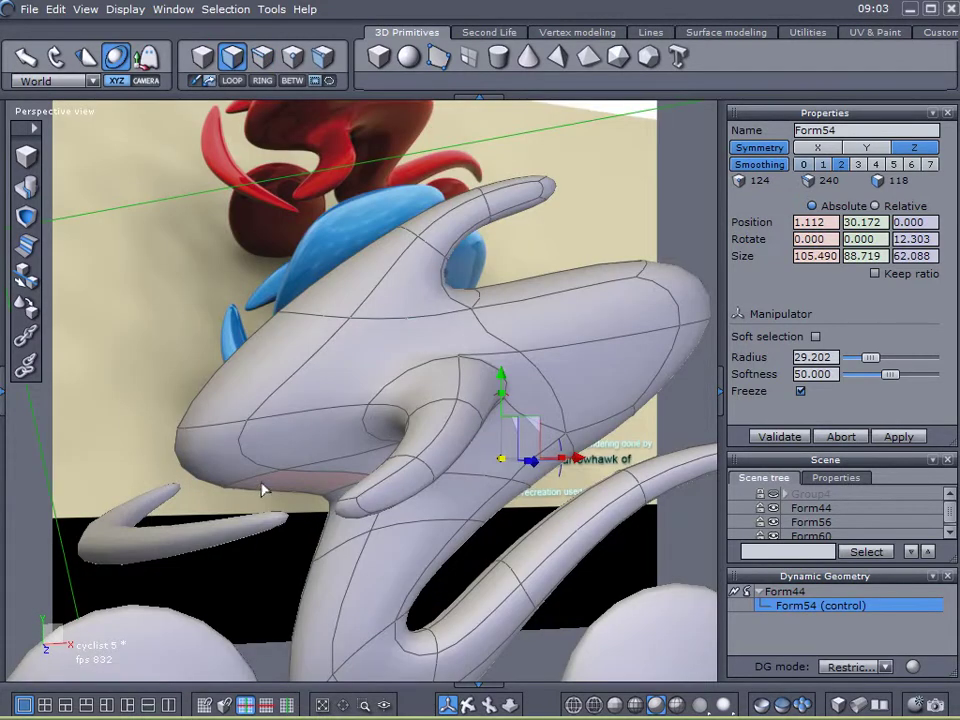
pyautogui.click(230, 468)
pyautogui.moveTo(230, 468); pyautogui.dragTo(193, 498, button='right')
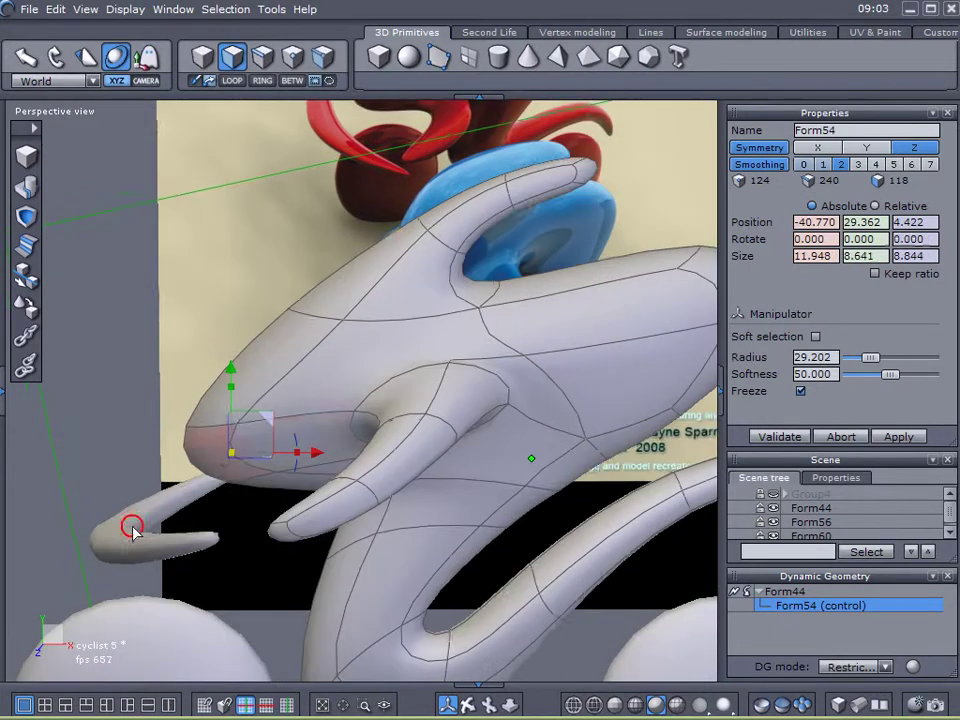
pyautogui.moveTo(270, 425); pyautogui.dragTo(214, 431)
# - Move the upper cross edge of the body's front part forward to about X -34.3, Y 49.2 and clear the selection
pyautogui.click(288, 58)
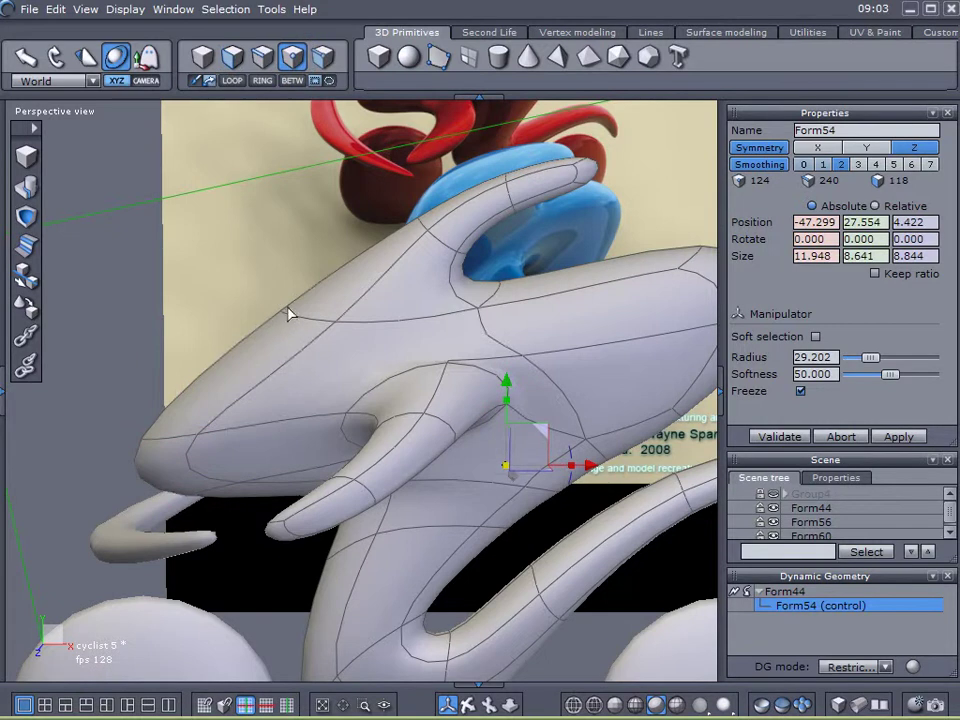
pyautogui.click(262, 58)
pyautogui.click(300, 320)
pyautogui.moveTo(338, 283); pyautogui.dragTo(283, 283)
pyautogui.moveTo(283, 283); pyautogui.dragTo(336, 447, button='middle')
pyautogui.scroll(-5, 336, 447)
pyautogui.scroll(2, 370, 459)
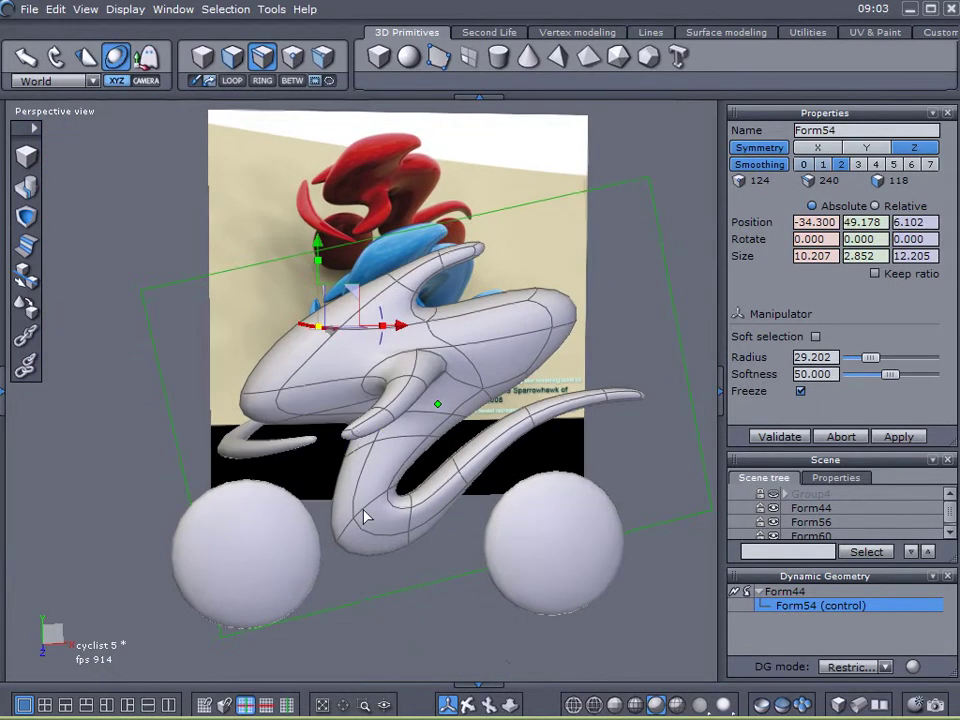
pyautogui.moveTo(365, 516); pyautogui.dragTo(476, 594, button='middle')
pyautogui.click(748, 599)
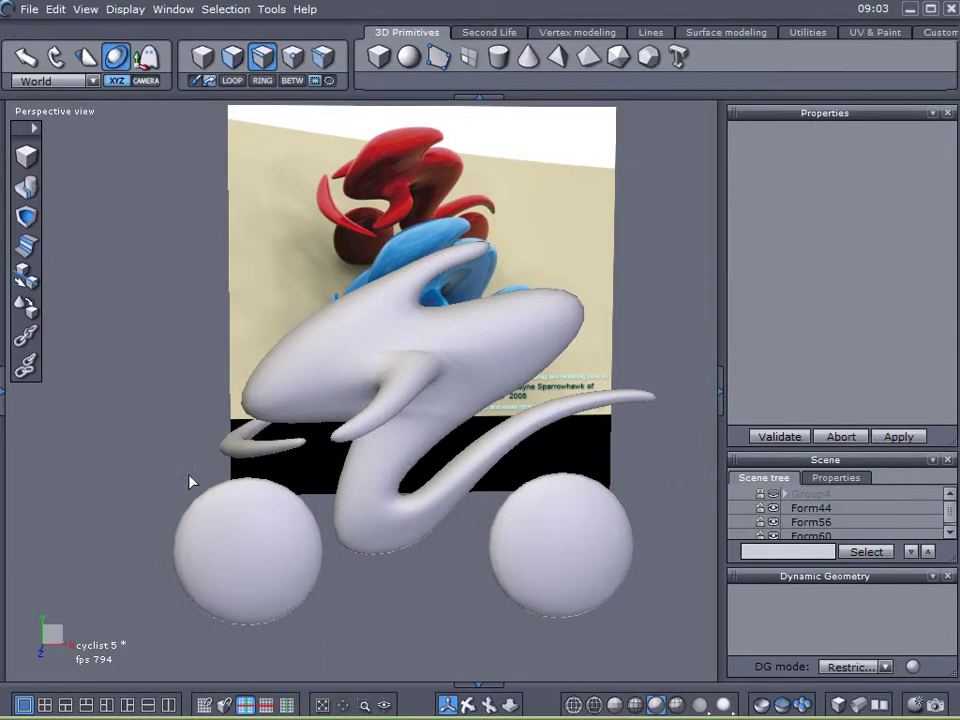
pyautogui.moveTo(205, 481); pyautogui.dragTo(172, 450, button='middle')
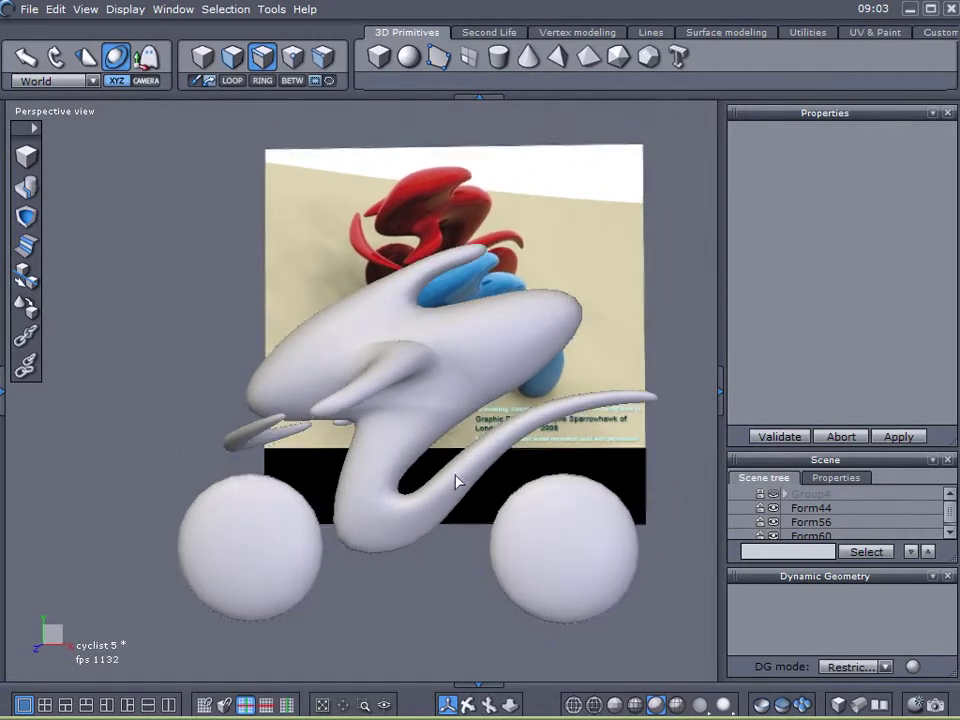
# - Bend the tail's end downward and slightly inward by moving its last edge loop together with the edges at the tip
pyautogui.click(505, 457)
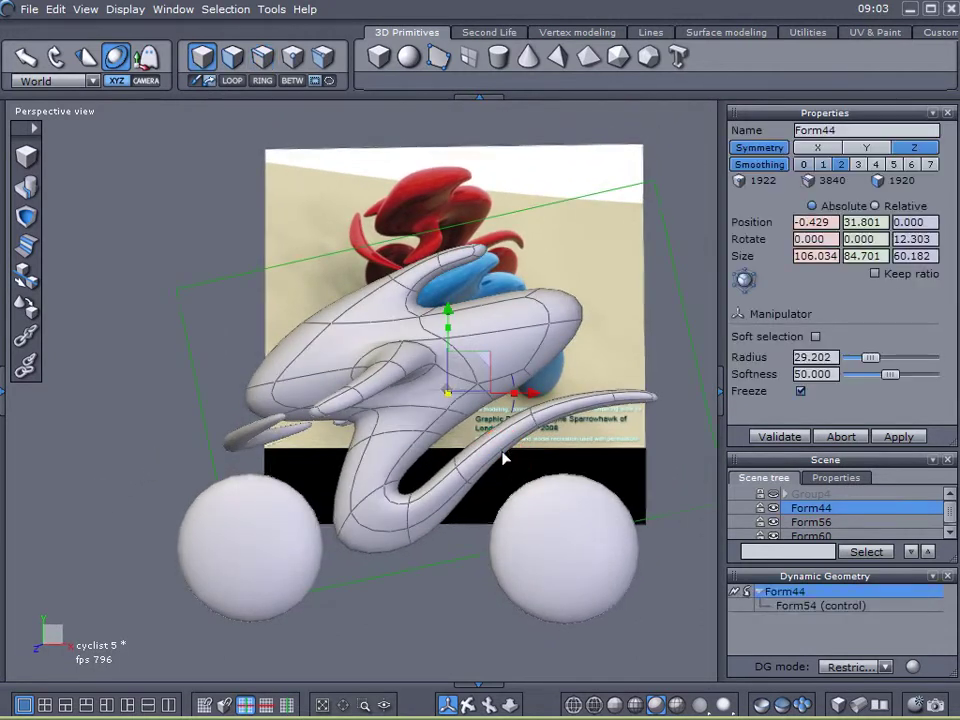
pyautogui.click(262, 55)
pyautogui.scroll(5, 560, 390)
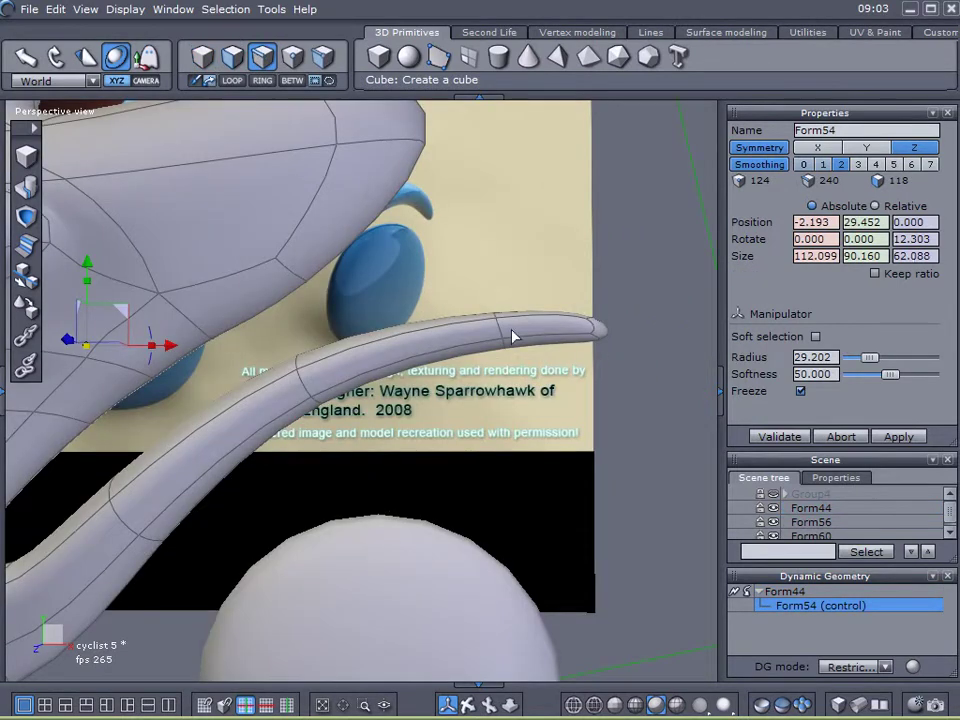
pyautogui.click(499, 326)
pyautogui.click(236, 80)
pyautogui.moveTo(514, 396); pyautogui.dragTo(449, 419, button='middle')
pyautogui.press('shift')
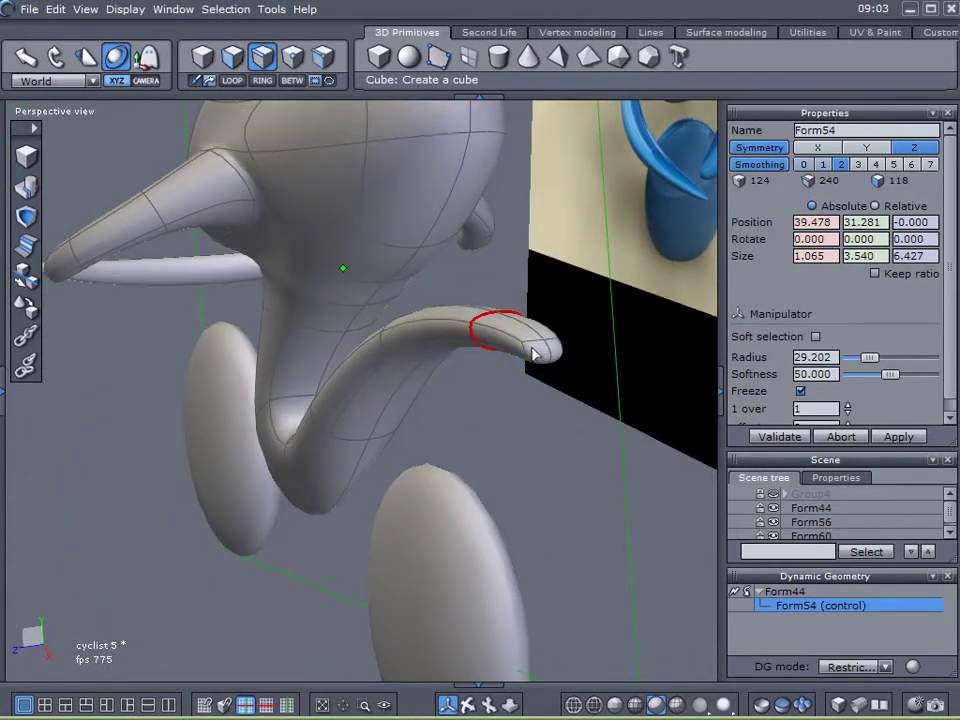
pyautogui.keyDown('shift'); pyautogui.click(531, 341); pyautogui.keyUp('shift')
pyautogui.keyDown('shift'); pyautogui.click(525, 346); pyautogui.keyUp('shift')
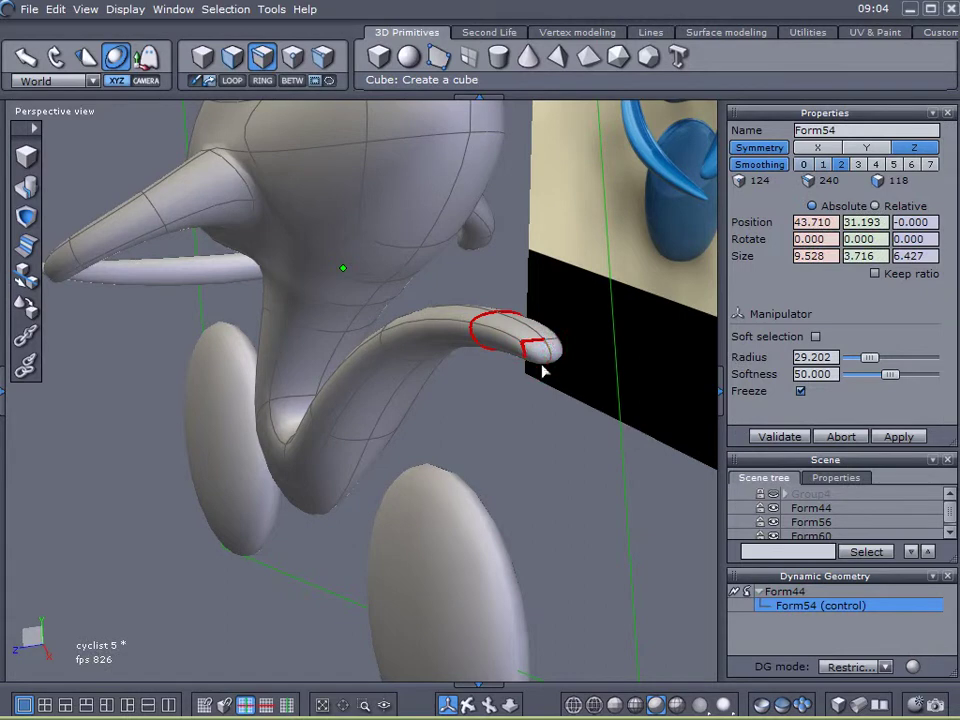
pyautogui.keyDown('shift'); pyautogui.click(541, 364); pyautogui.keyUp('shift')
pyautogui.moveTo(303, 489); pyautogui.dragTo(525, 433, button='middle')
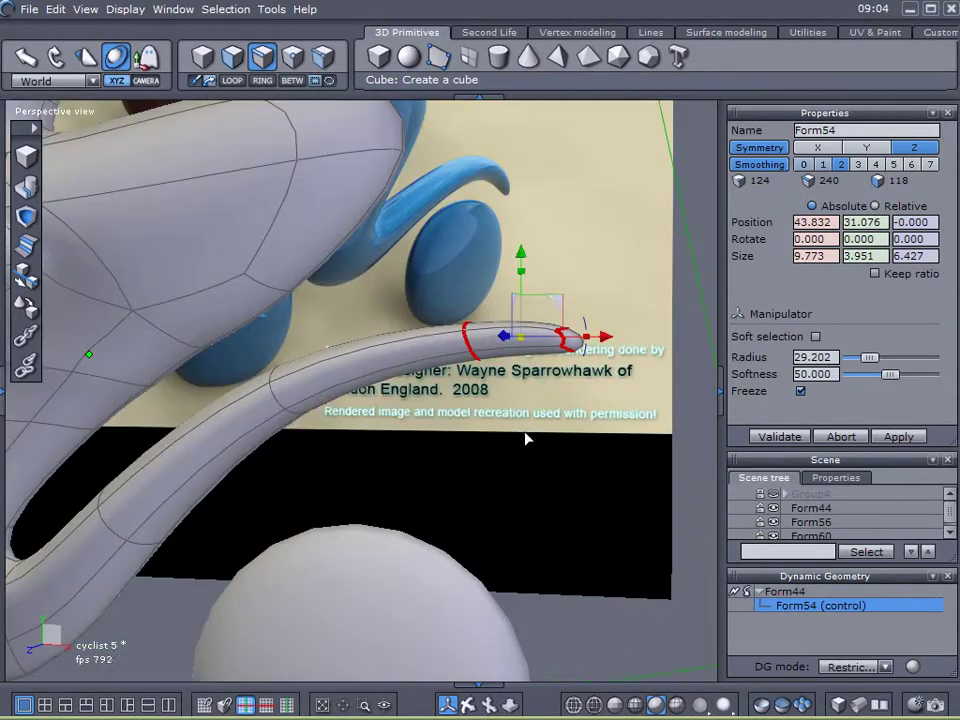
pyautogui.moveTo(552, 316); pyautogui.dragTo(574, 444)
pyautogui.moveTo(574, 444); pyautogui.dragTo(551, 392, button='right')
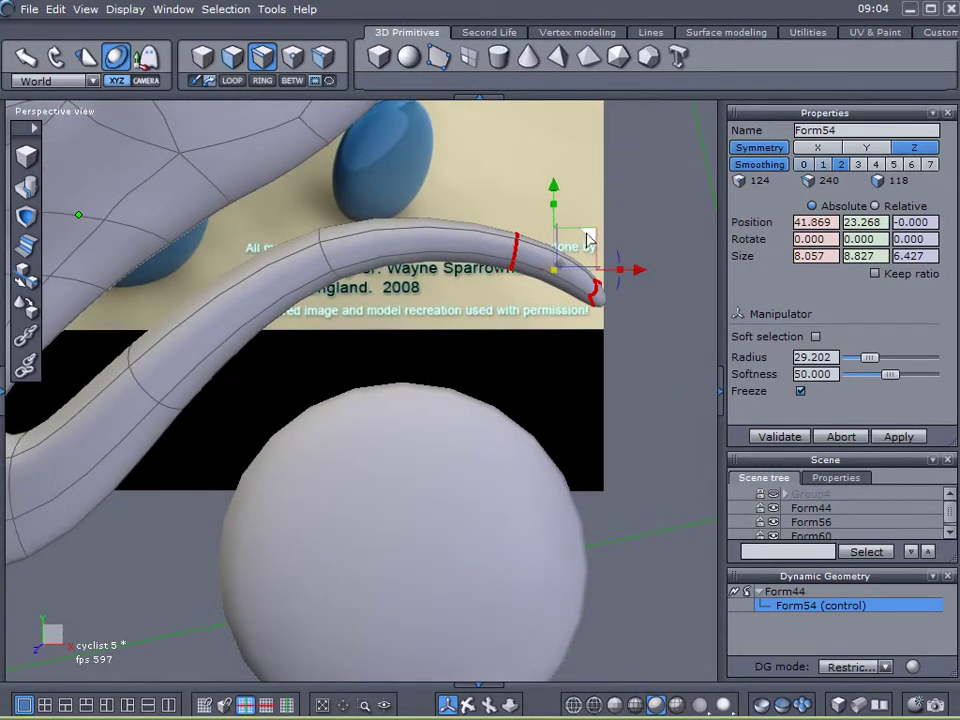
pyautogui.moveTo(589, 238); pyautogui.dragTo(554, 257)
# - Move the next edge loop along the tail down and inward to about X 16.5, Y 24.6 and deselect it
pyautogui.click(319, 256)
pyautogui.click(238, 84)
pyautogui.moveTo(354, 221); pyautogui.dragTo(332, 253)
pyautogui.scroll(-5, 414, 381)
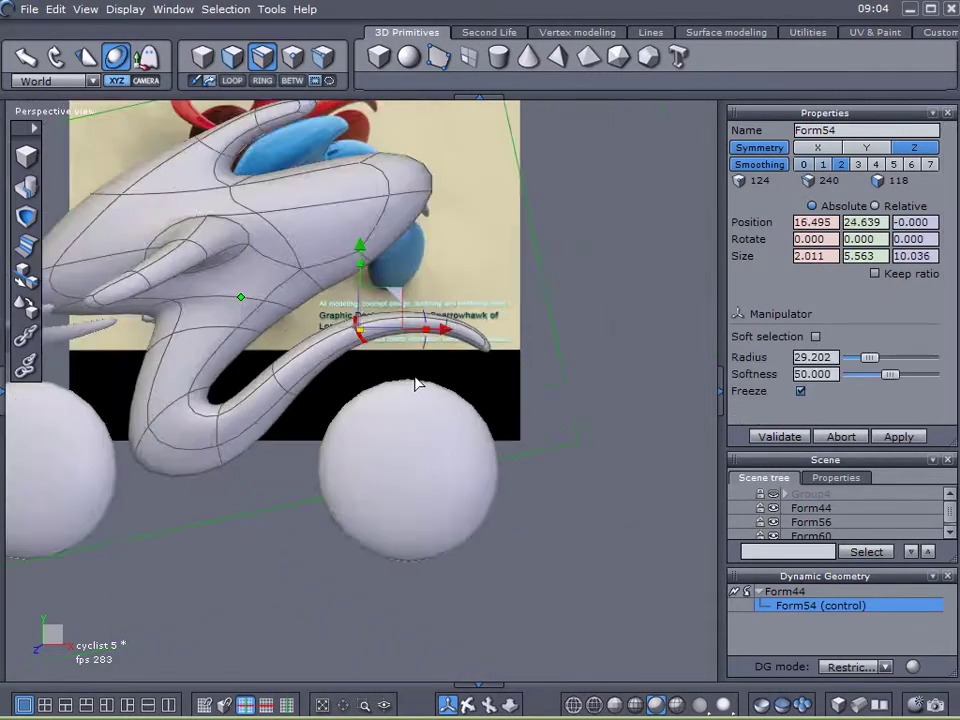
pyautogui.moveTo(415, 382); pyautogui.dragTo(472, 372, button='middle')
pyautogui.moveTo(393, 451); pyautogui.dragTo(425, 483, button='right')
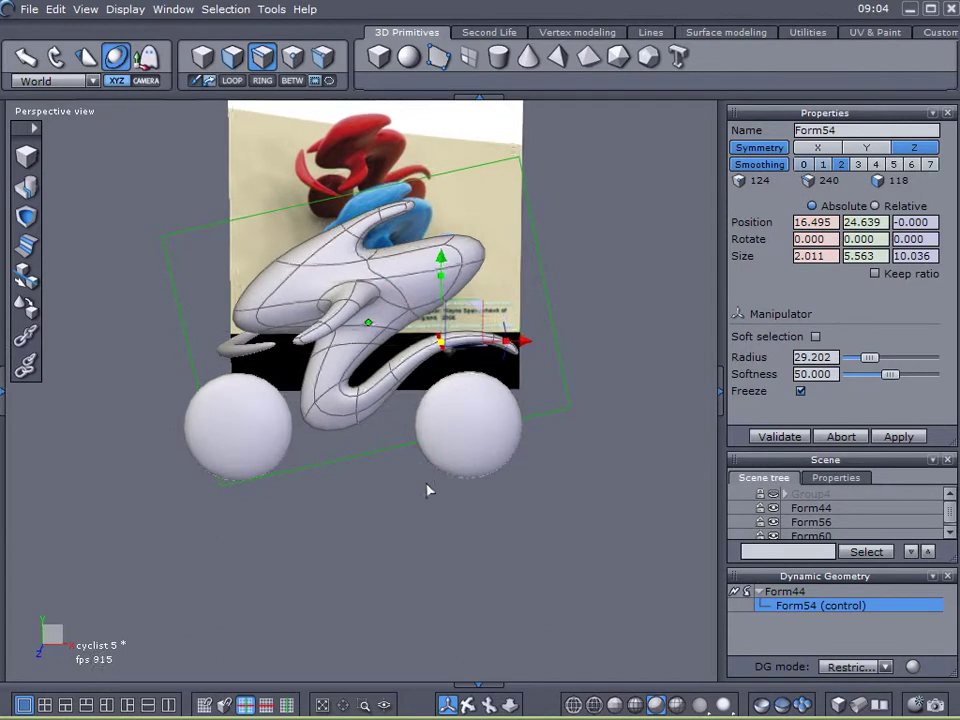
pyautogui.click(409, 527)
pyautogui.moveTo(375, 536); pyautogui.dragTo(170, 459, button='middle')
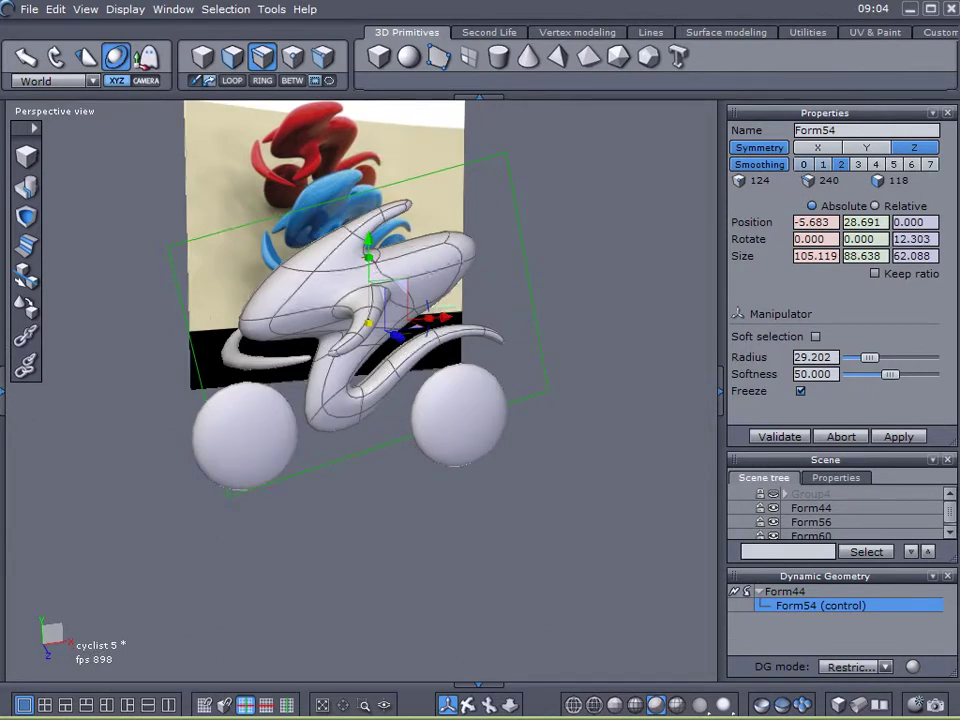
# - Open the material settings and assign the light blue selected-obj-material to the body
pyautogui.click(3, 391)
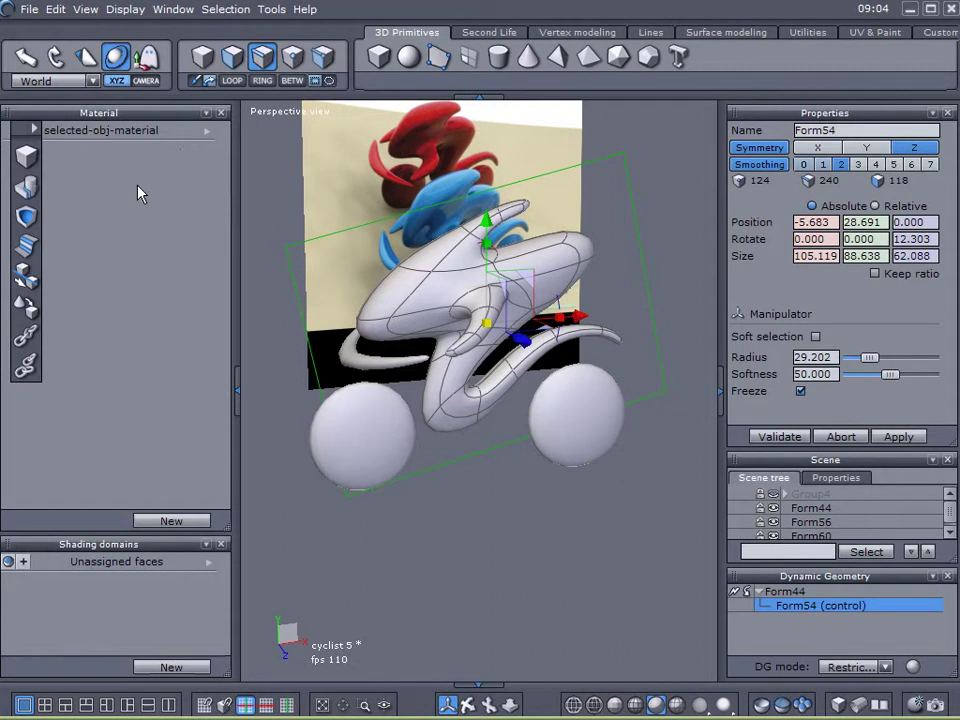
pyautogui.click(148, 137)
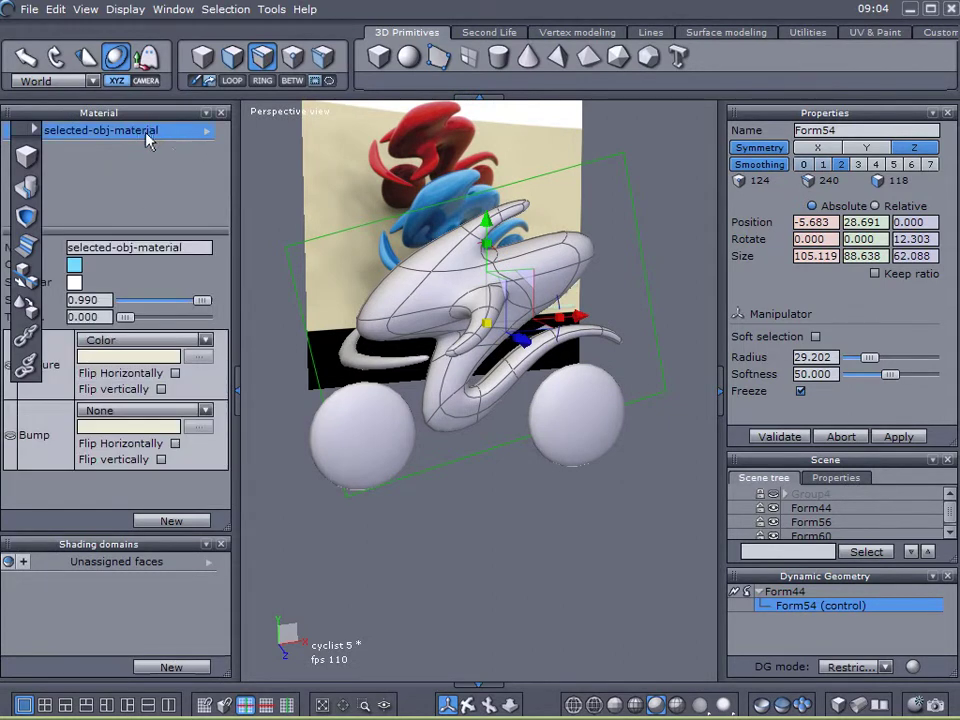
pyautogui.click(207, 131)
pyautogui.click(242, 134)
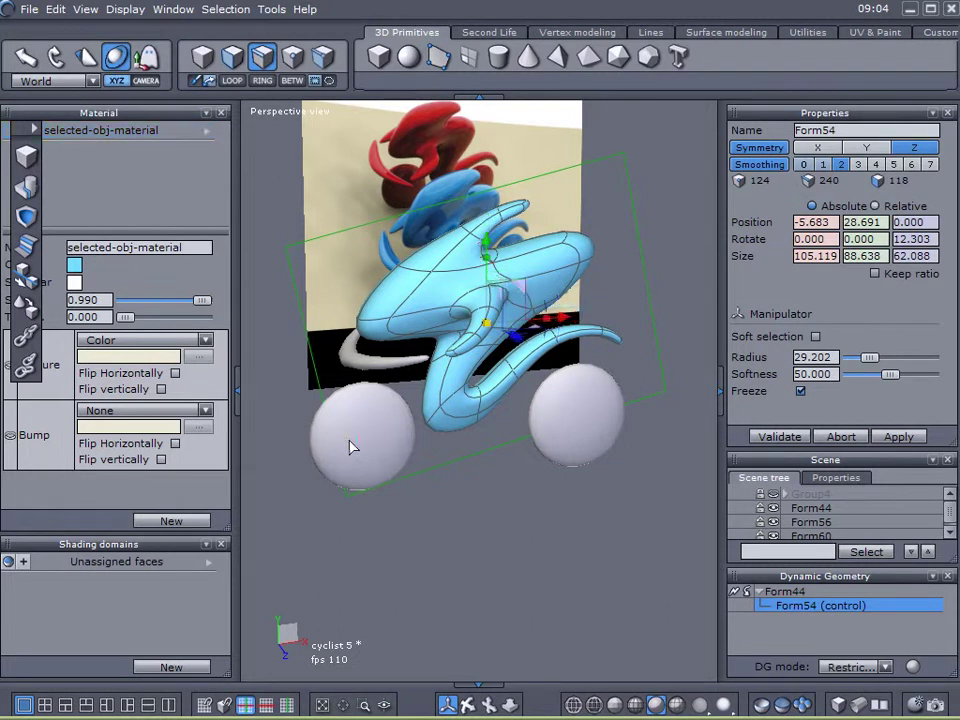
# - Assign selected-obj-material to the front and rear wheels
pyautogui.click(349, 442)
pyautogui.click(212, 132)
pyautogui.click(232, 132)
pyautogui.click(566, 425)
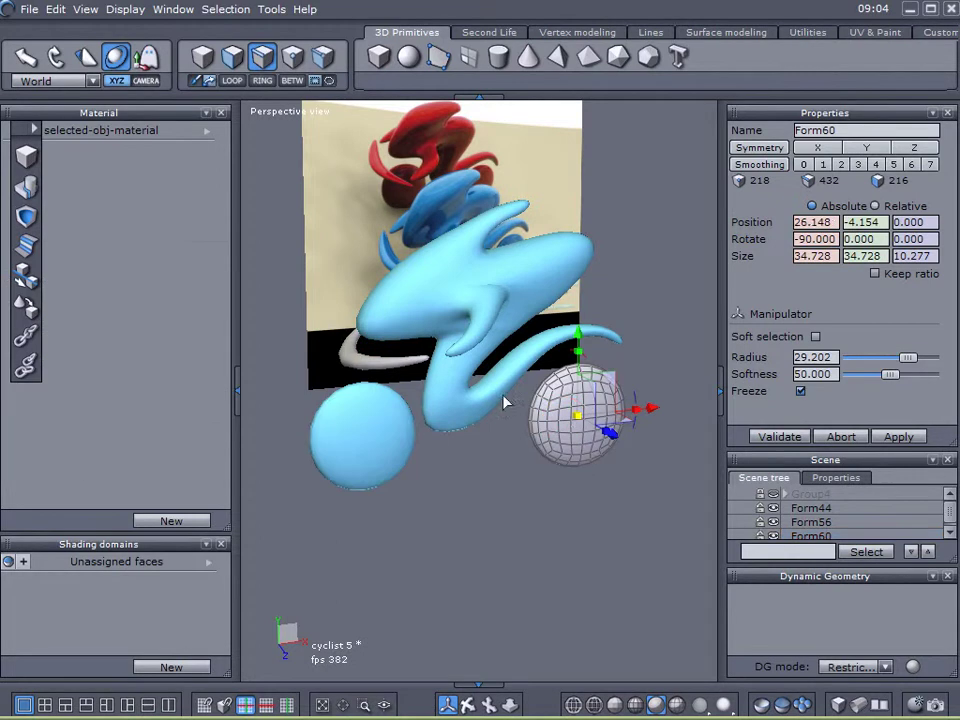
pyautogui.click(208, 133)
pyautogui.click(238, 132)
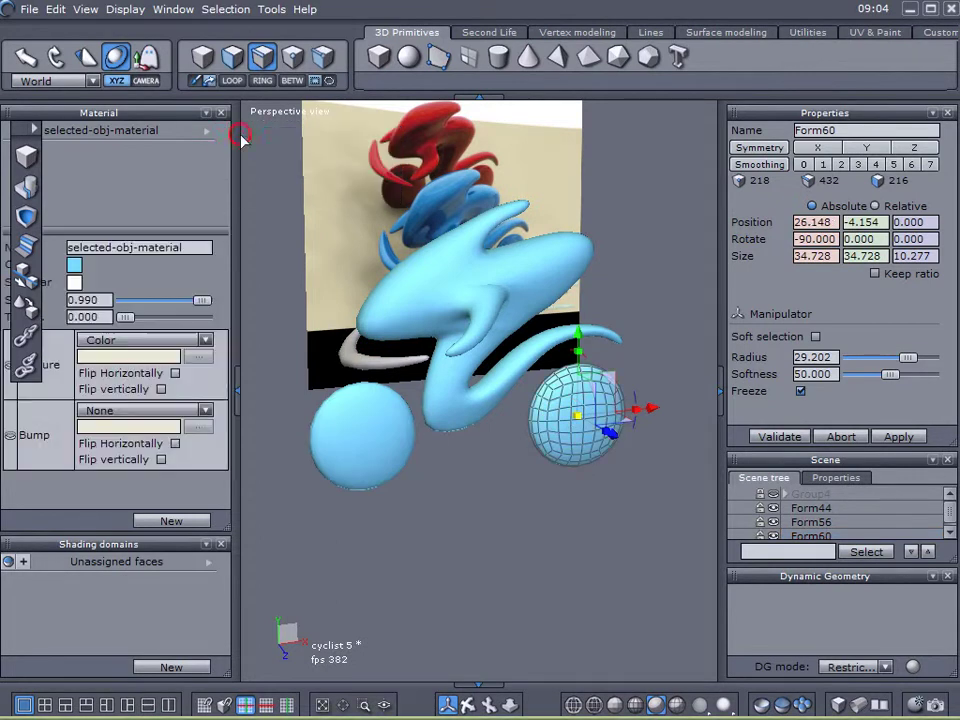
# - Assign selected-obj-material to the curved front piece, hide the material settings and clear the selection
pyautogui.click(364, 360)
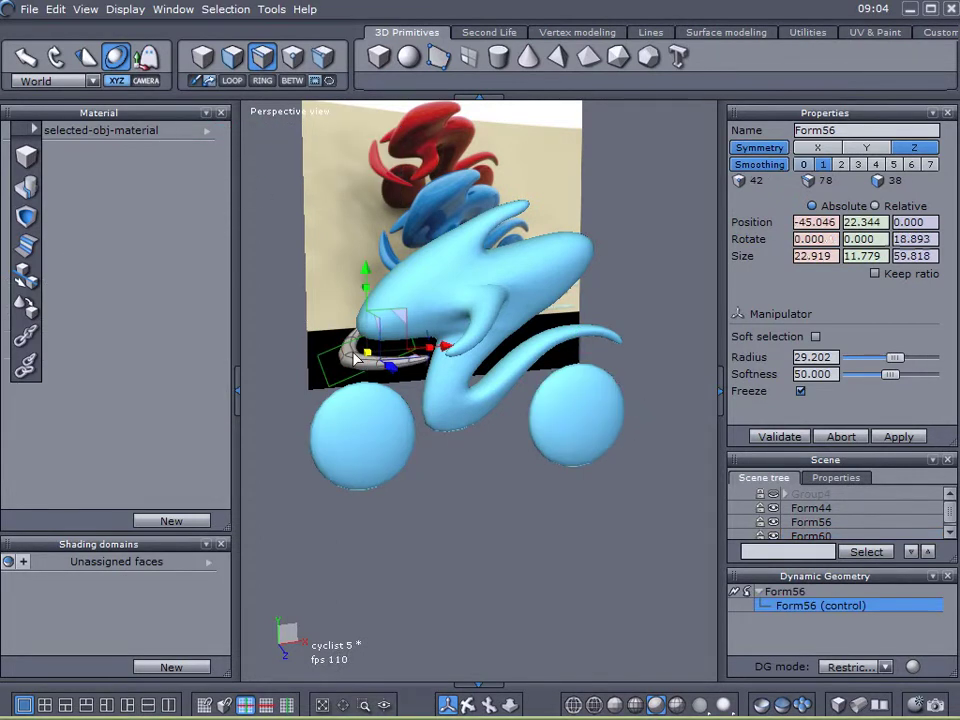
pyautogui.click(208, 132)
pyautogui.click(223, 133)
pyautogui.click(236, 385)
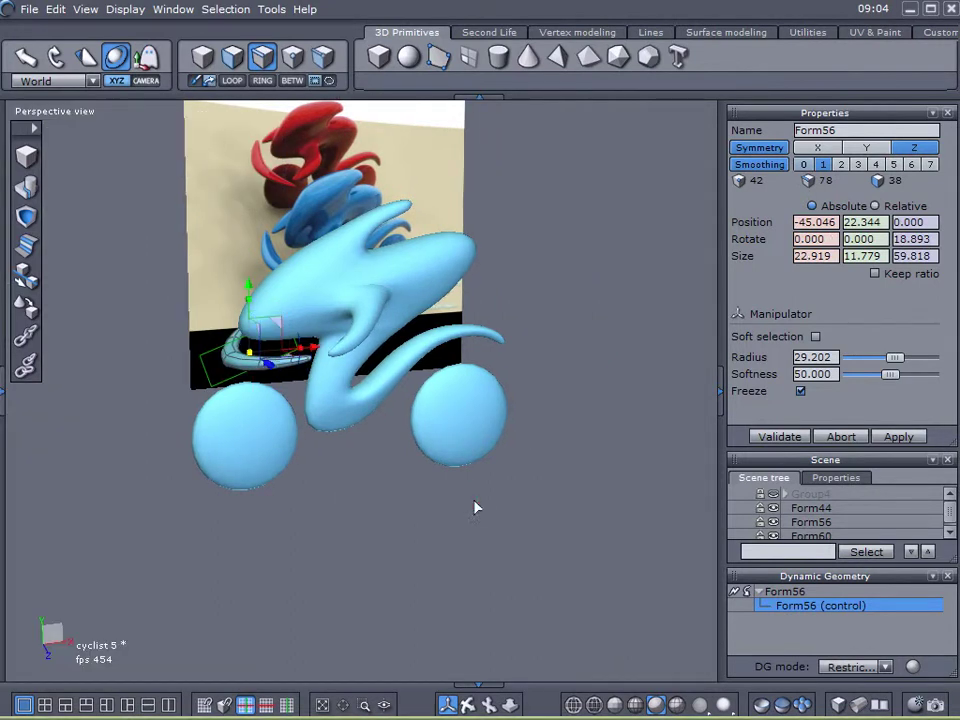
pyautogui.click(423, 535)
pyautogui.click(423, 535)
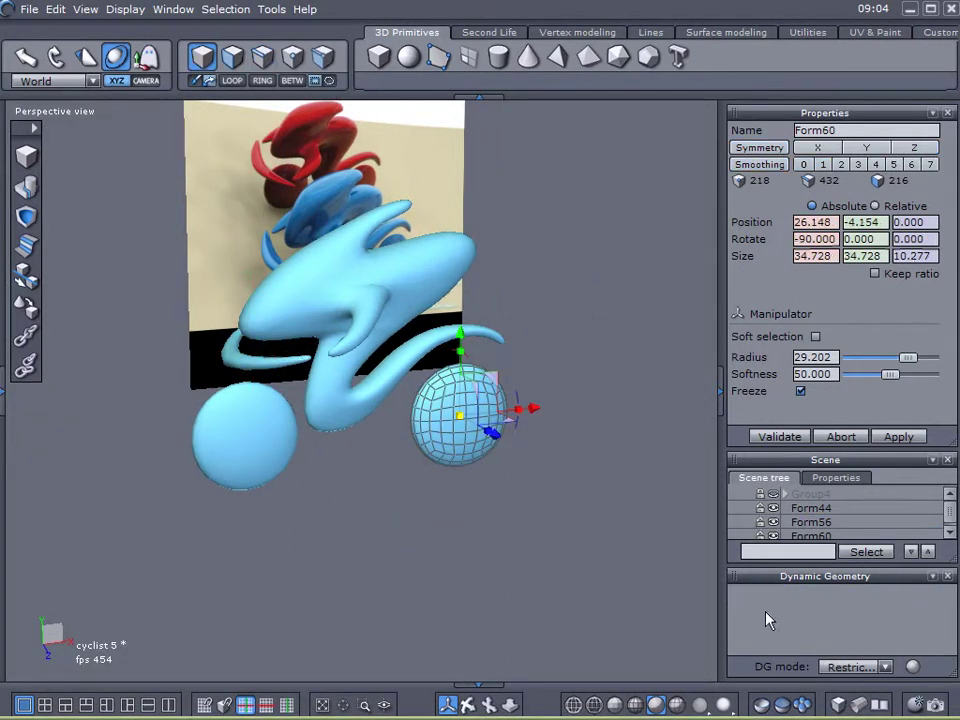
pyautogui.moveTo(540, 550); pyautogui.dragTo(491, 535, button='right')
pyautogui.click(590, 602)
pyautogui.moveTo(588, 600); pyautogui.dragTo(655, 601, button='right')
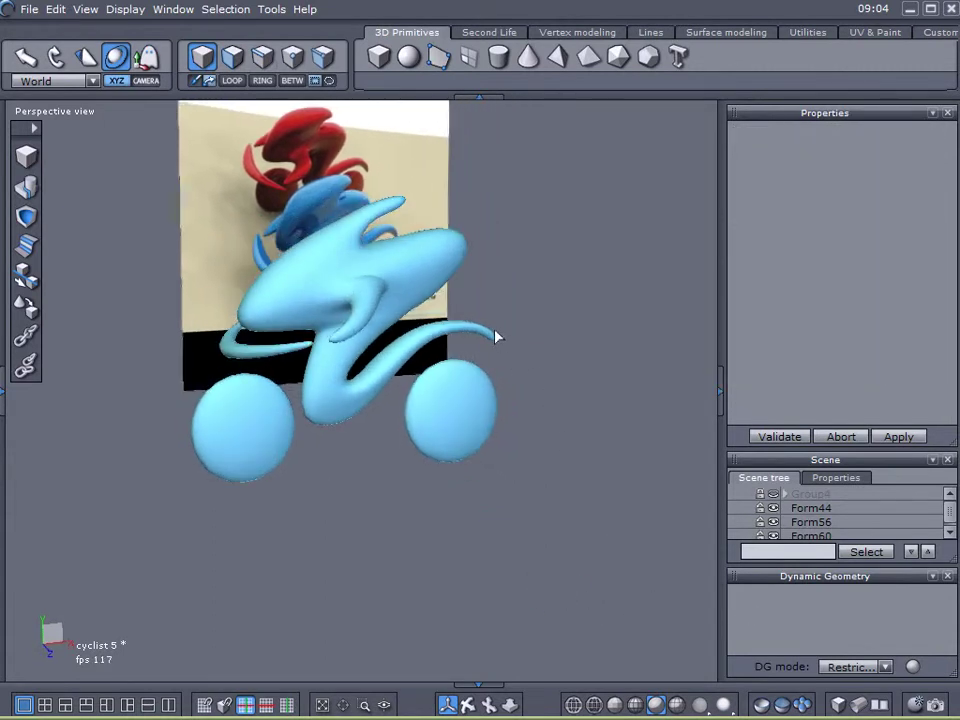
# - Show the hidden Group4 cyclist and compare it with the new model from several angles
pyautogui.moveTo(497, 337); pyautogui.dragTo(318, 362, button='right')
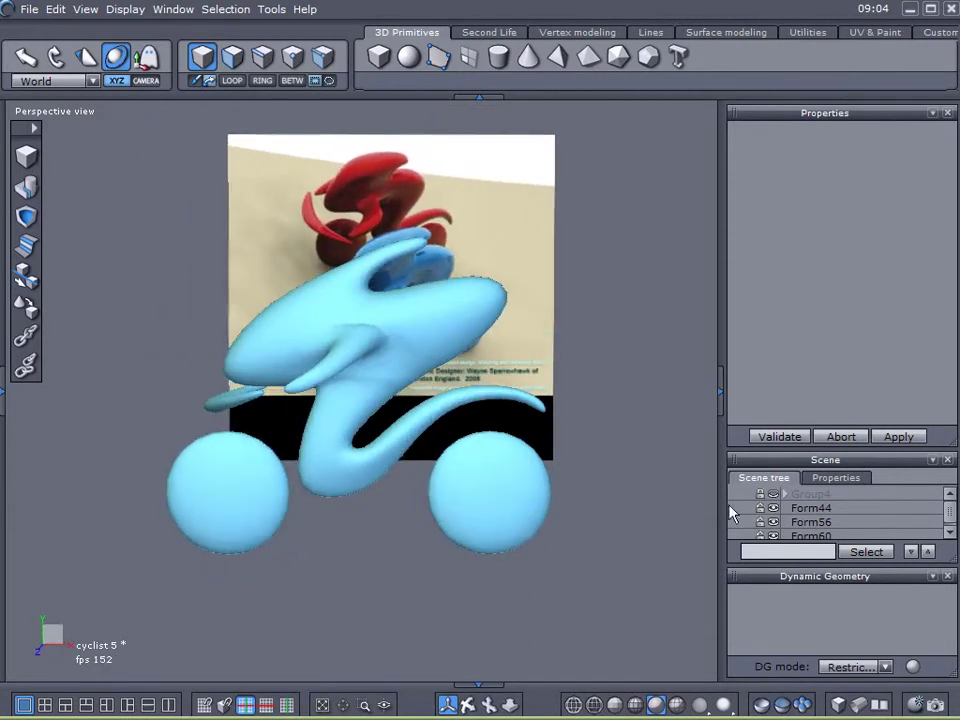
pyautogui.click(772, 495)
pyautogui.moveTo(550, 460); pyautogui.dragTo(574, 528, button='right')
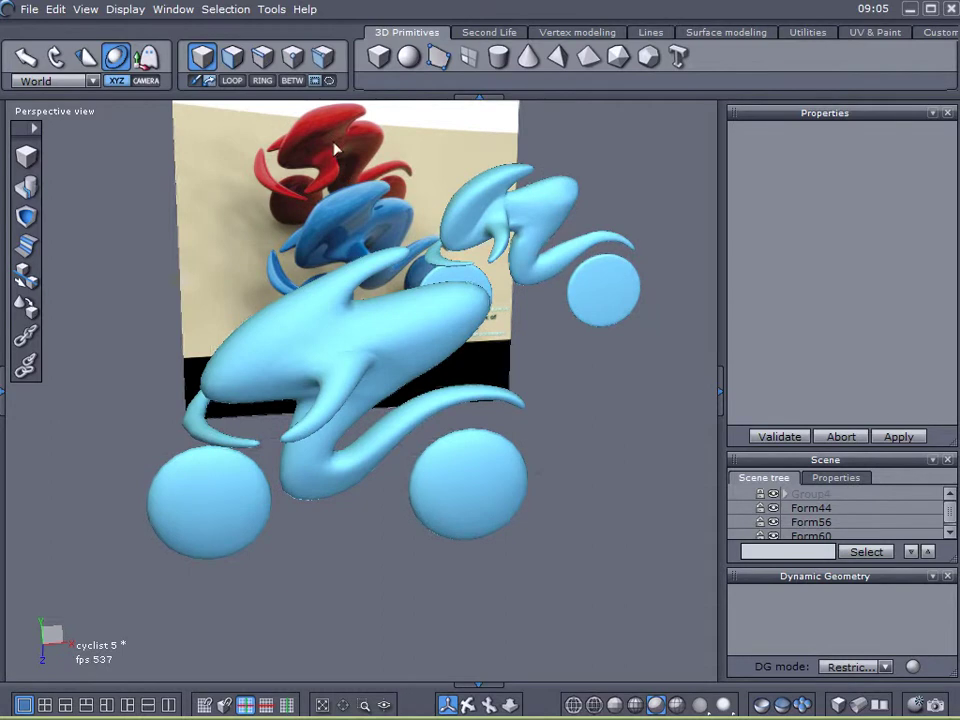
pyautogui.moveTo(493, 473); pyautogui.dragTo(467, 450, button='right')
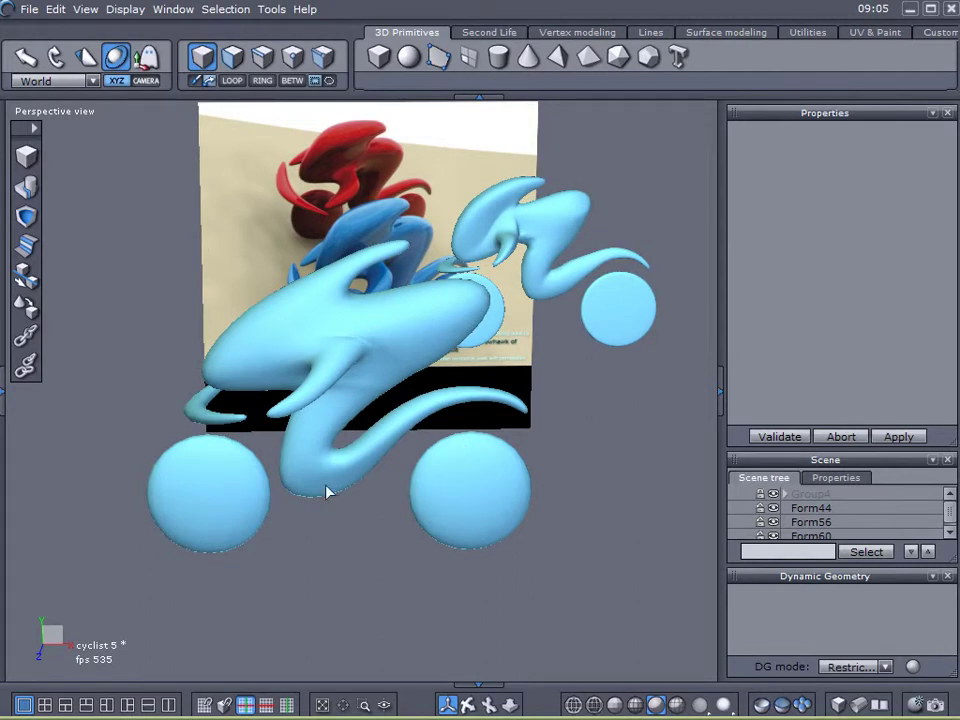
pyautogui.moveTo(354, 506); pyautogui.dragTo(409, 485, button='right')
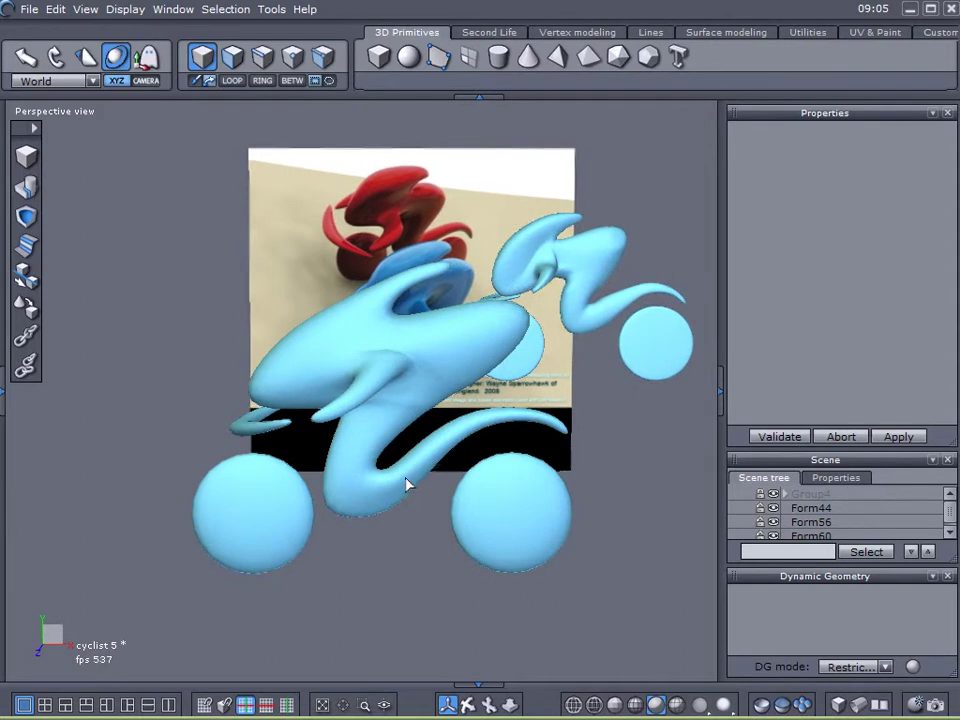